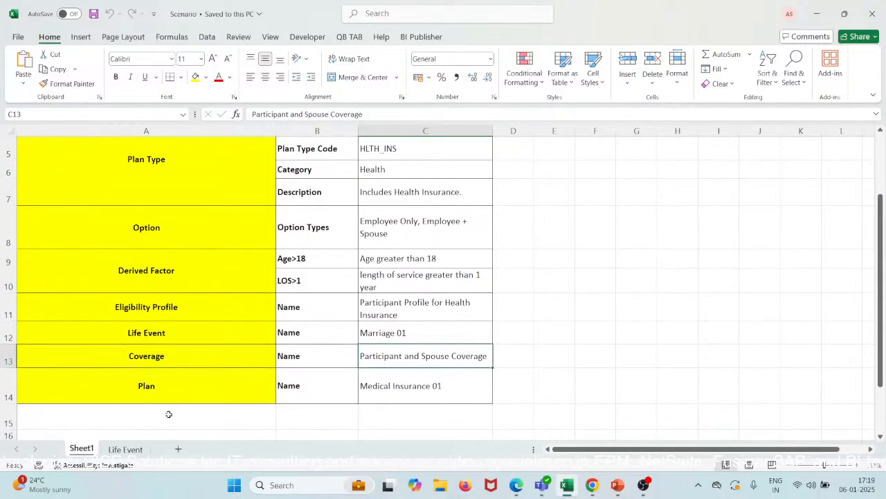
Copy the formatting of the Plan cell A14 onto the empty cell A15 below it.
double_click(168, 414)
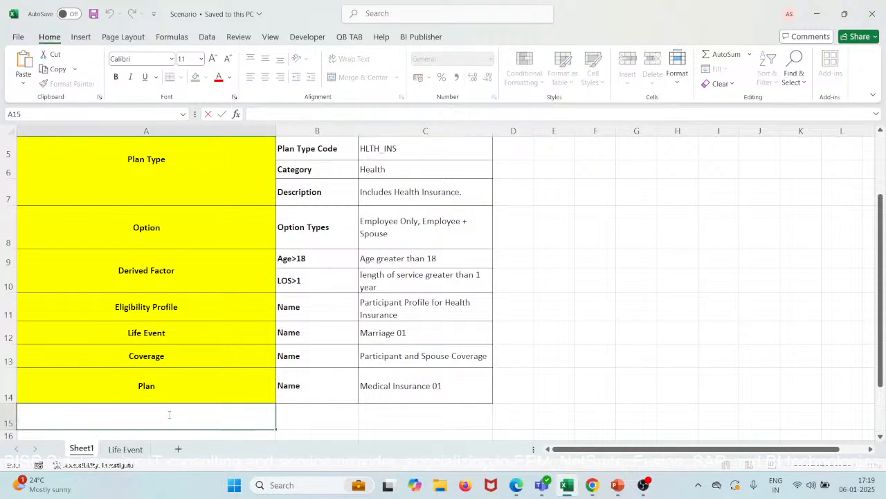
left_click(170, 385)
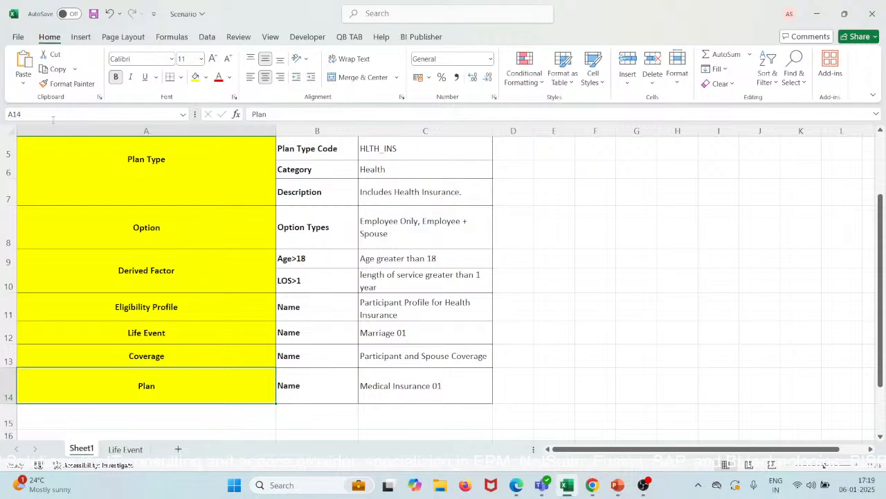
left_click(62, 84)
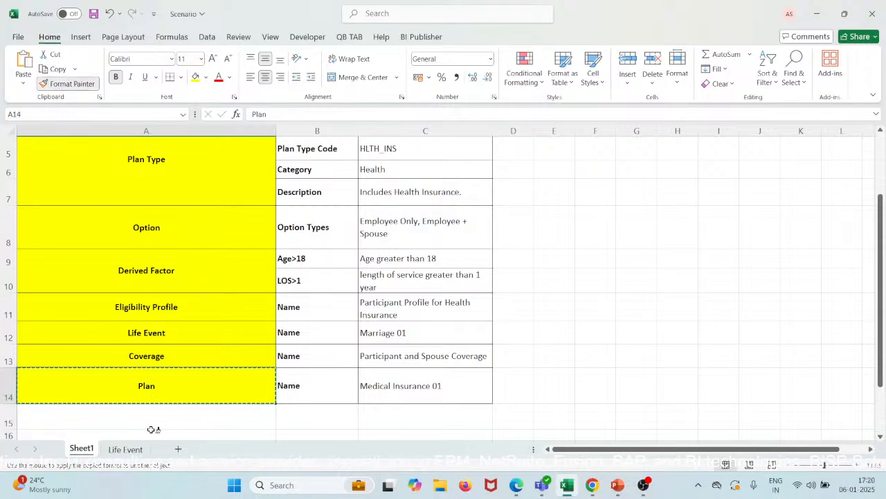
left_click_drag(184, 396, 184, 423)
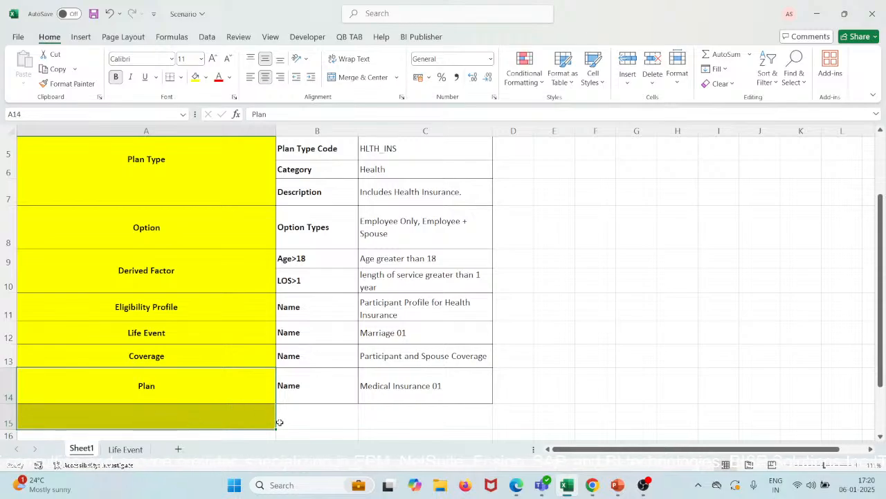
left_click_drag(276, 428, 457, 402)
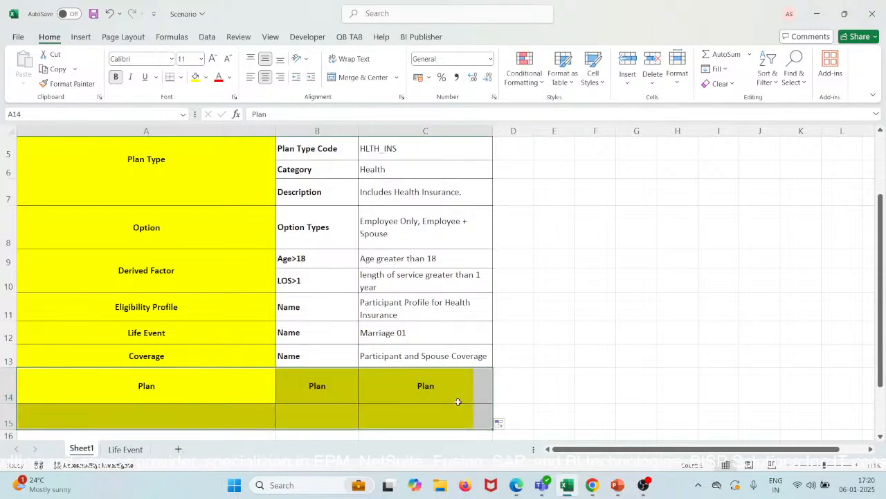
key("ctrl+z")
left_click(239, 402)
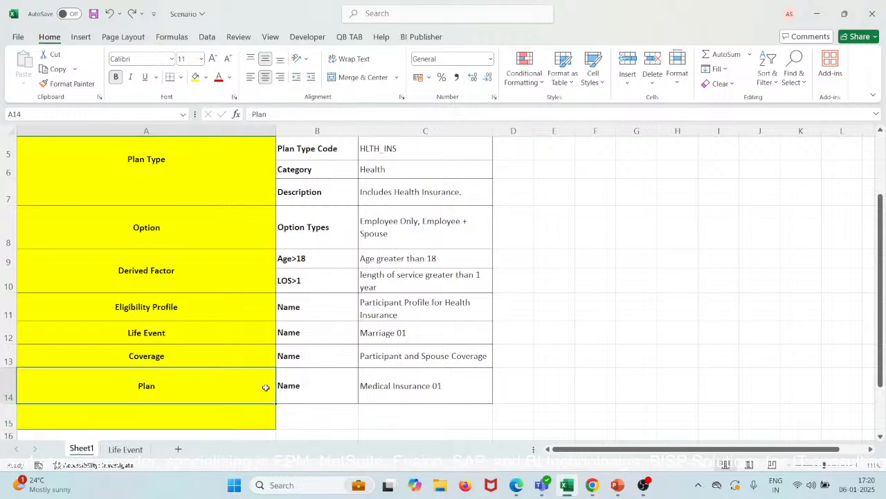
Try to copy the formatting of B14:C14 onto row 15 starting at C15, and undo it.
left_click(312, 393)
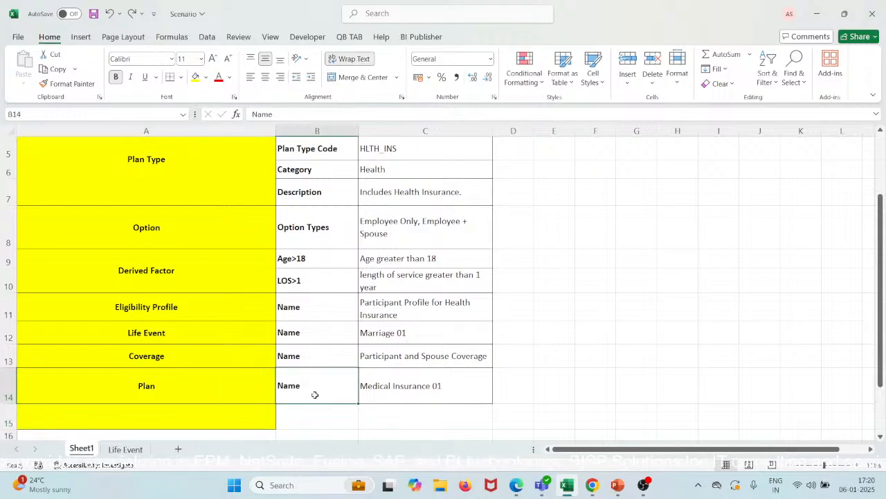
key("shift+Right")
left_click(70, 84)
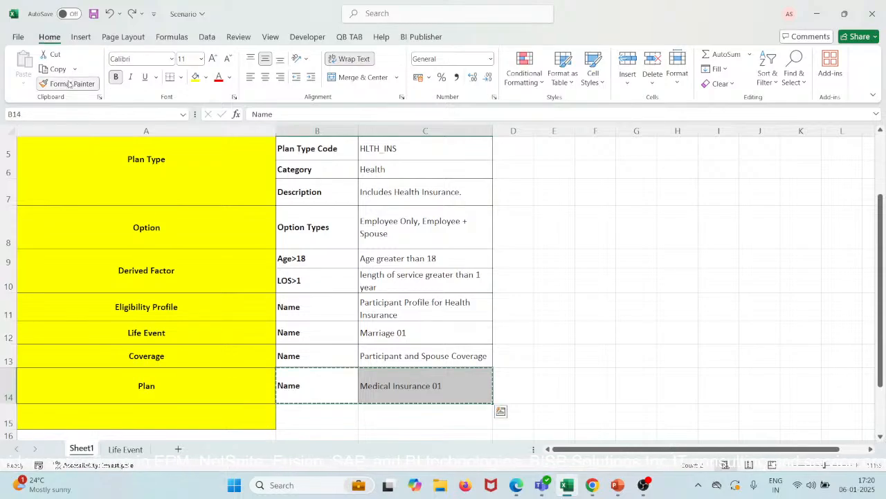
left_click(487, 405)
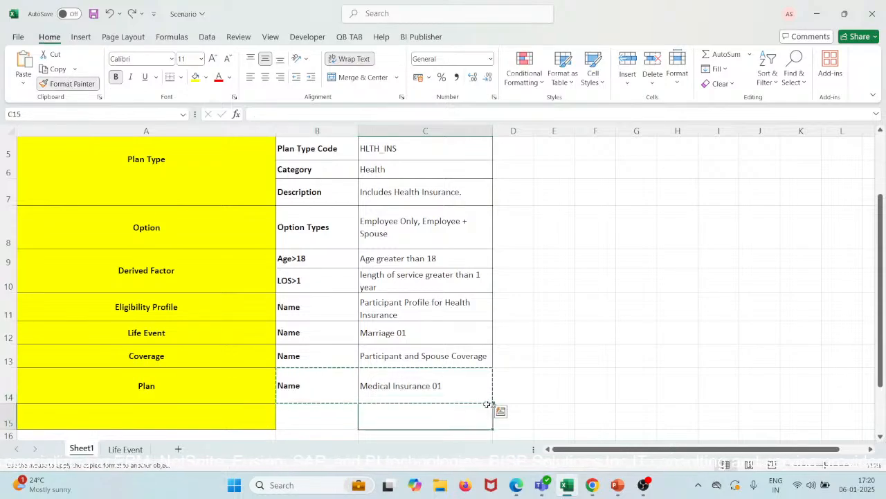
left_click(329, 394)
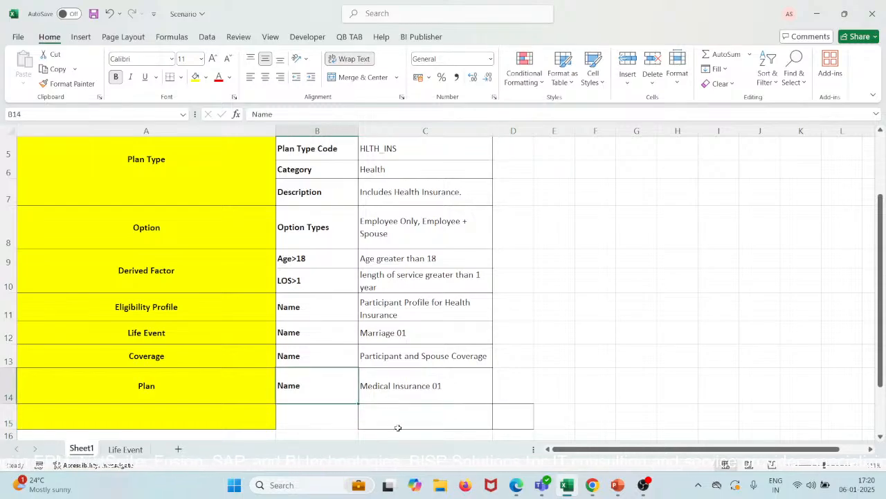
key("ctrl+z")
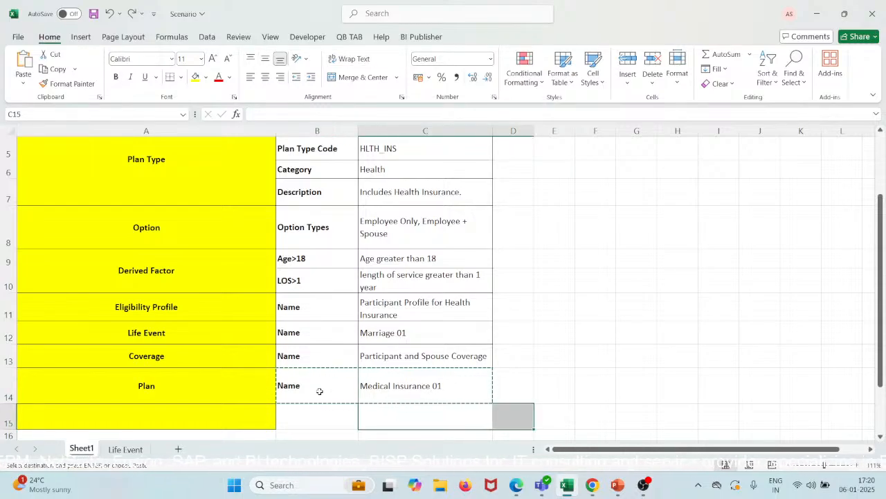
Copy the formatting of the Plan row's cells B14:C14 onto cells B15:C15.
left_click_drag(319, 391, 421, 418)
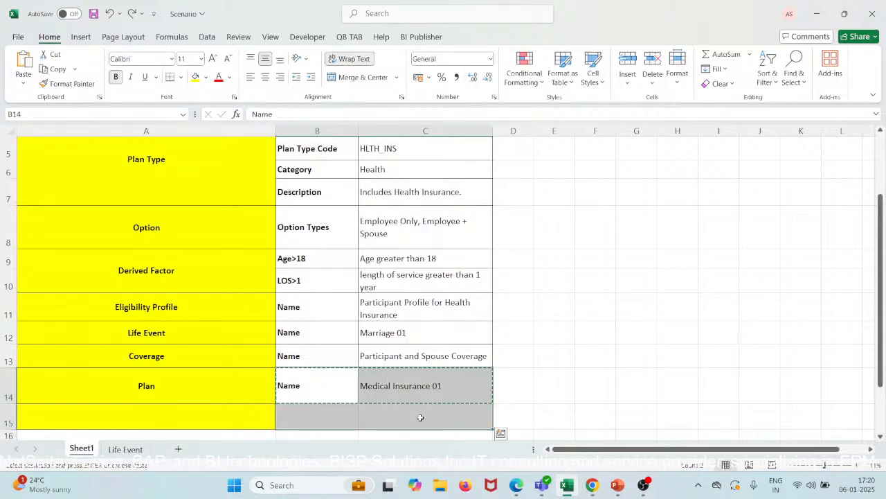
left_click(595, 434)
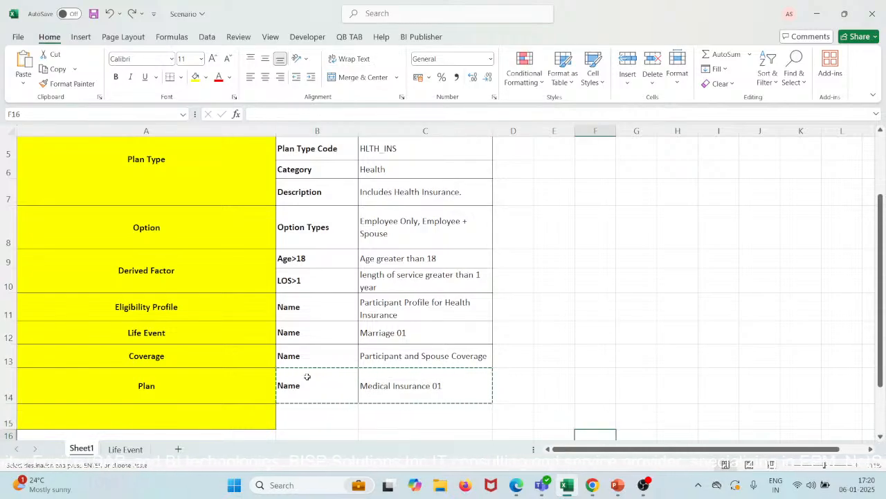
left_click(220, 390)
left_click(327, 381)
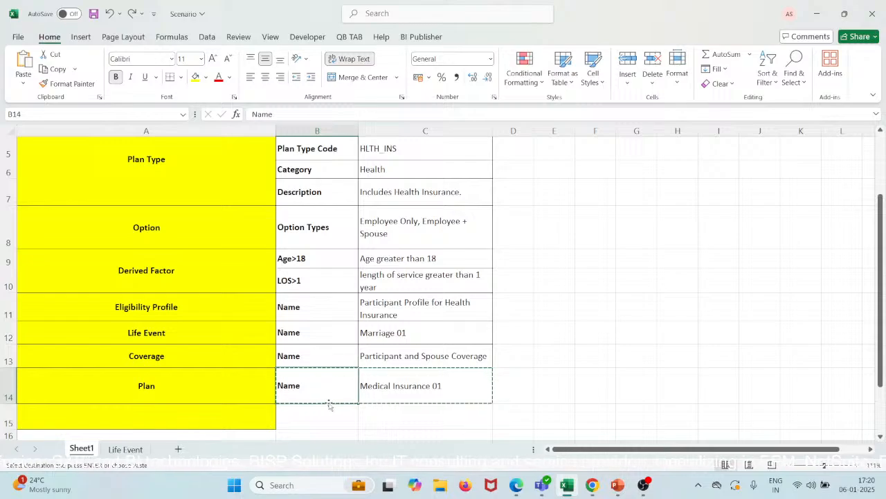
left_click(324, 413)
left_click(386, 408)
left_click(351, 375)
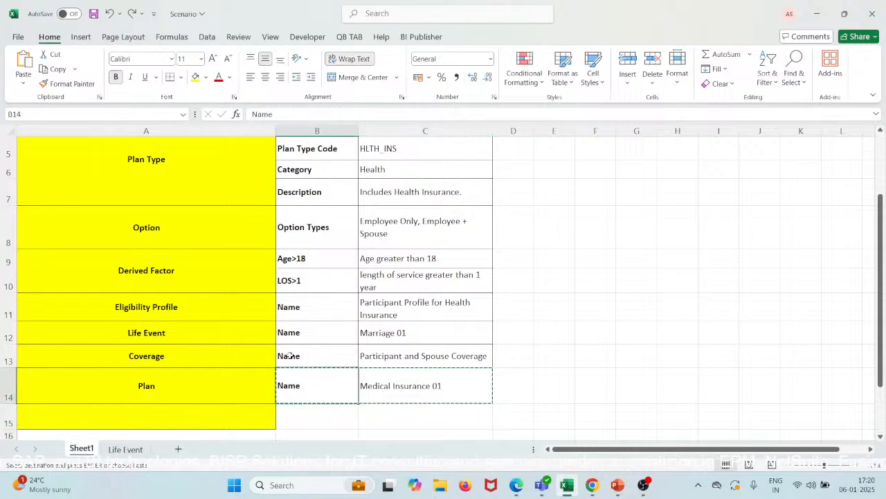
key("ctrl+v")
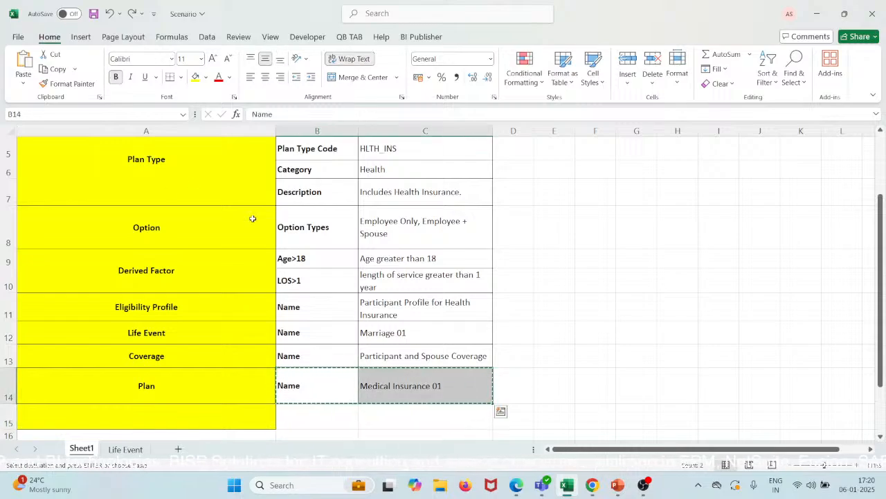
left_click(68, 84)
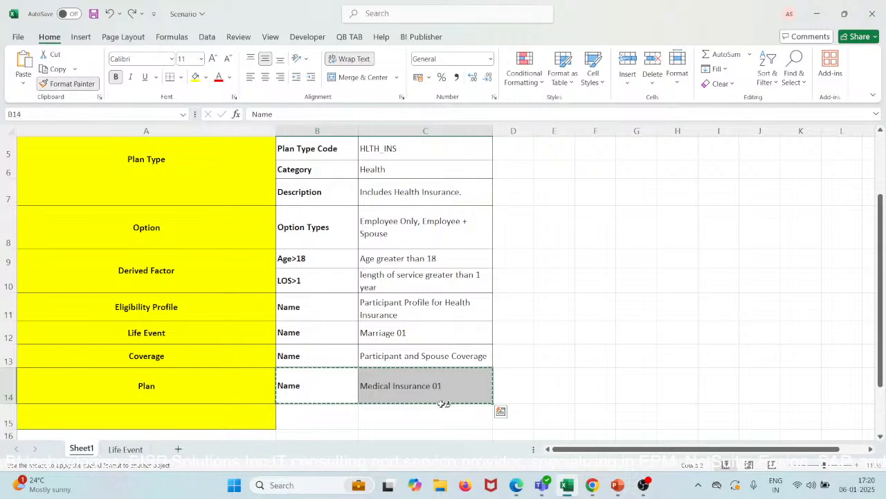
left_click_drag(443, 404, 441, 404)
left_click(588, 384)
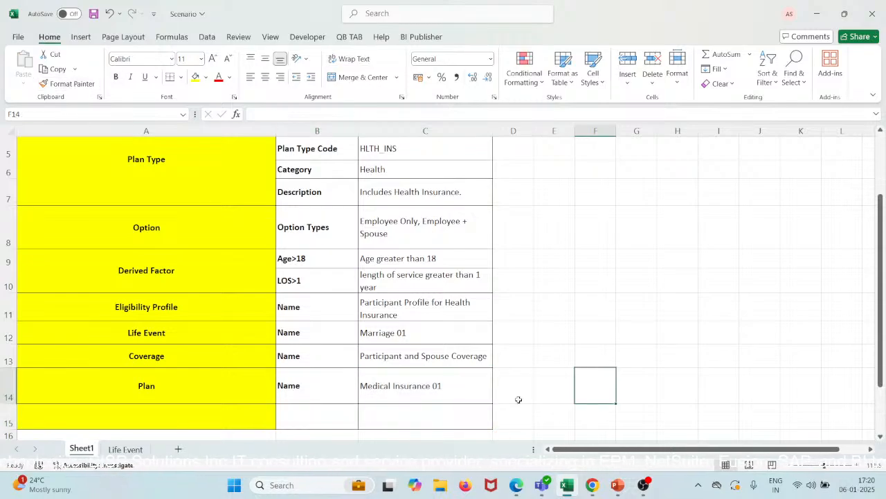
Label the new row Program in A15 and Name in B15, and begin its C15 value with Health.
left_click(232, 414)
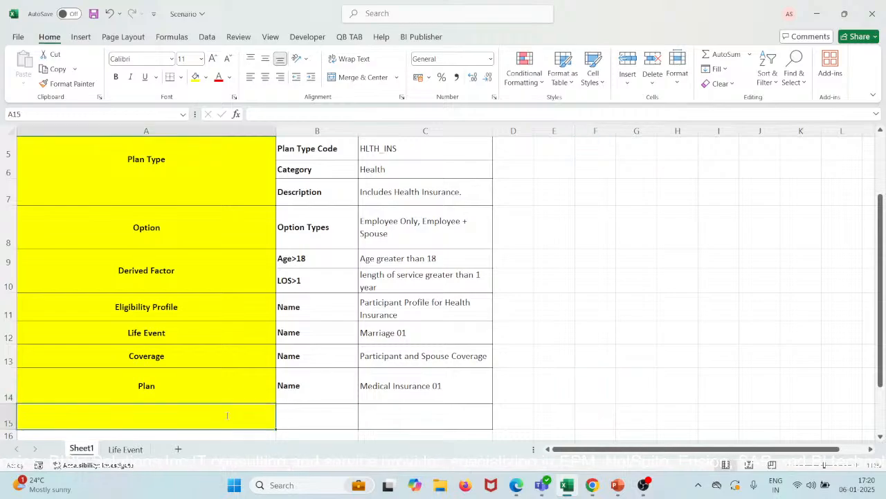
type("Program")
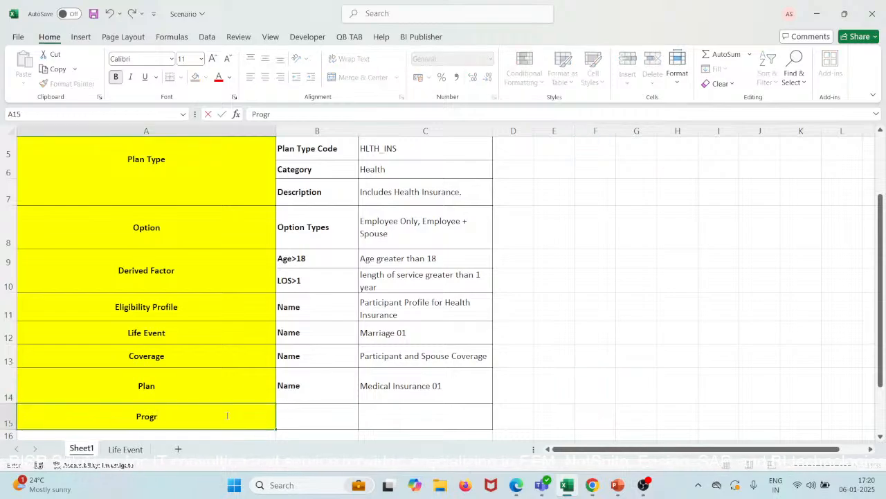
left_click(339, 425)
type("Name")
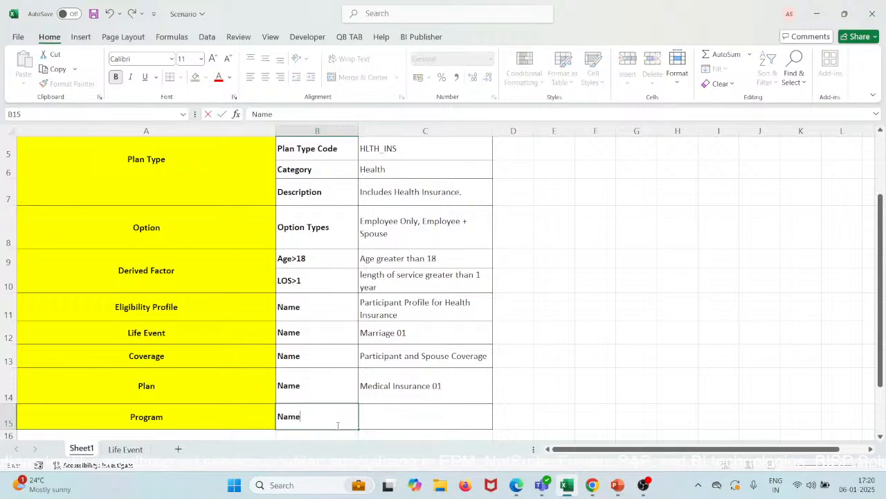
key("Tab")
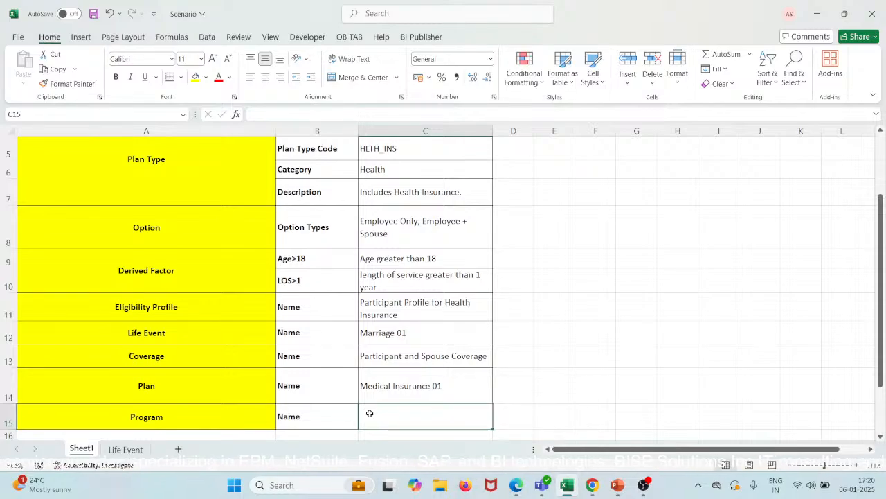
type("Health")
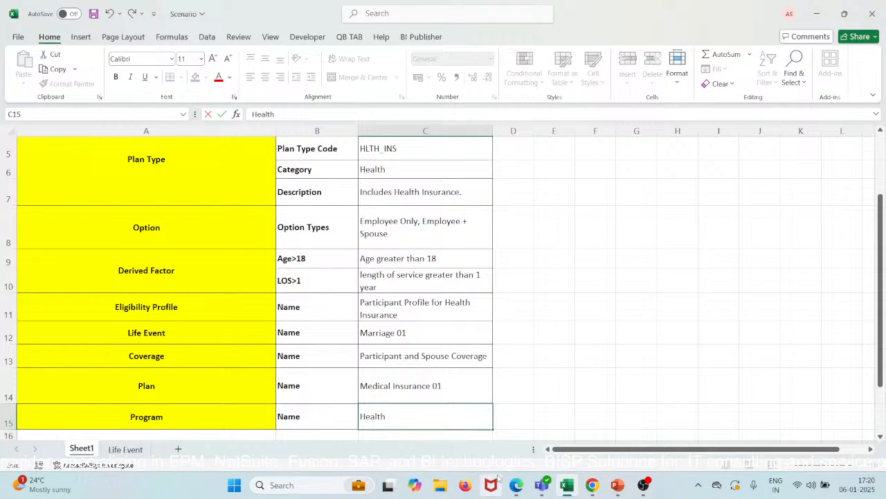
Switch to the Benefit presentation in PowerPoint, view the Example of Hierarchy slide, and return to the Scenario workbook.
mouse_move(614, 494)
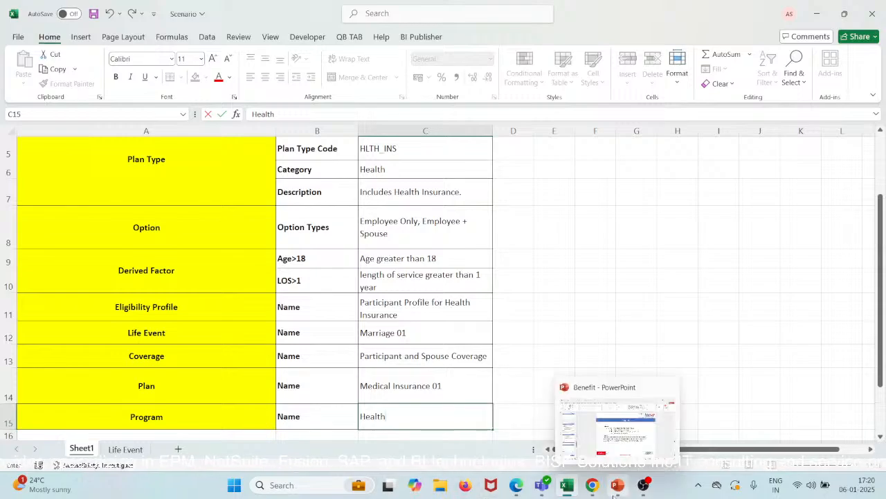
left_click(604, 433)
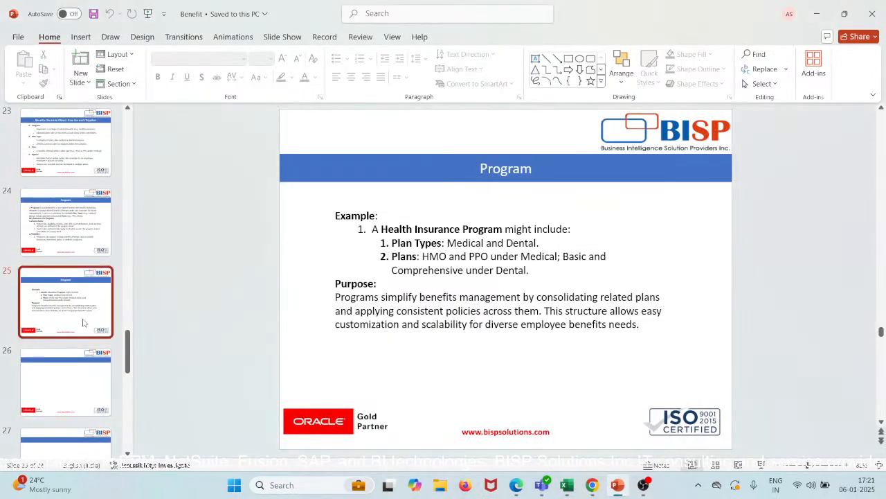
scroll(83, 322, "up", 3)
left_click(83, 322)
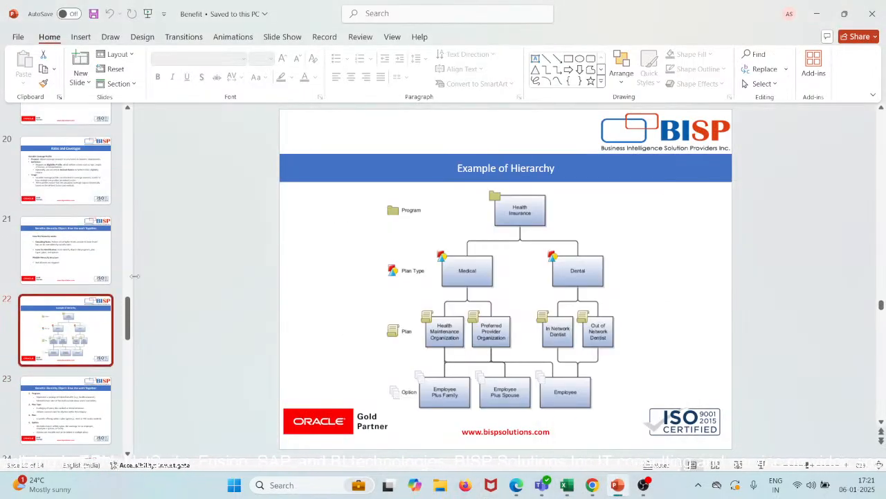
left_click(817, 13)
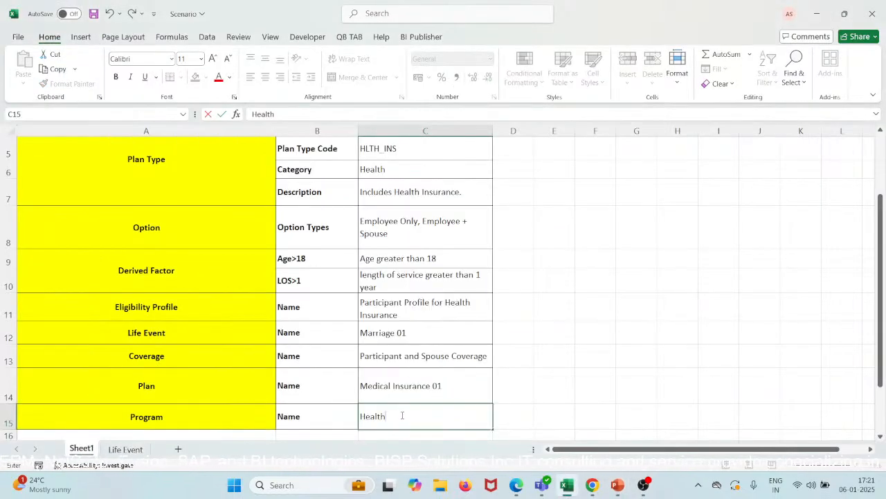
Complete the program name in C15 as Health Insurance and save the workbook.
left_click(403, 415)
type("Health")
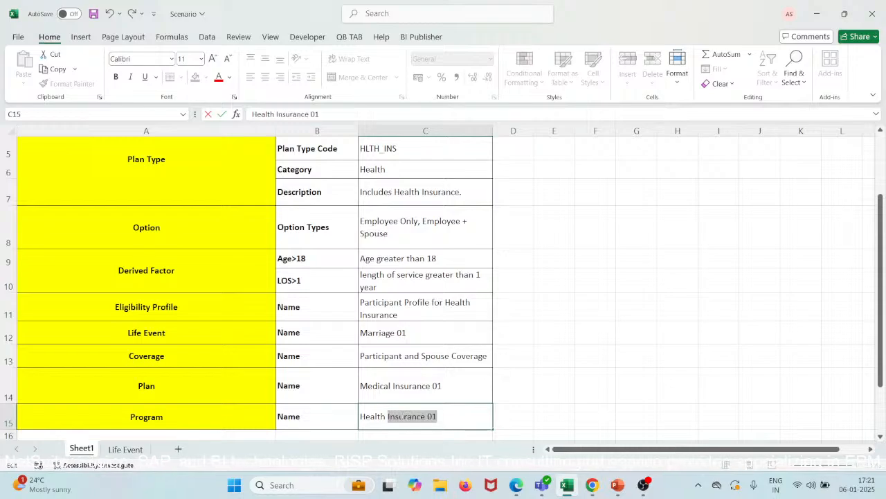
left_click(402, 415)
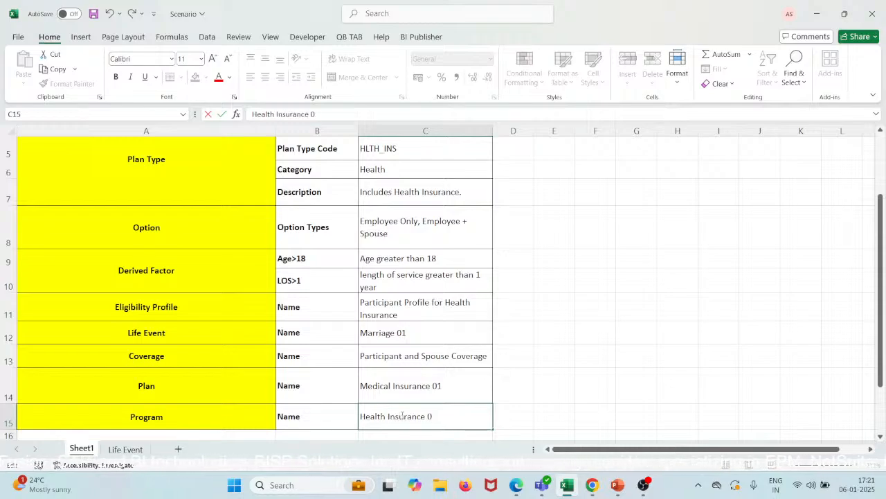
key("BackSpace")
key("ctrl+Return")
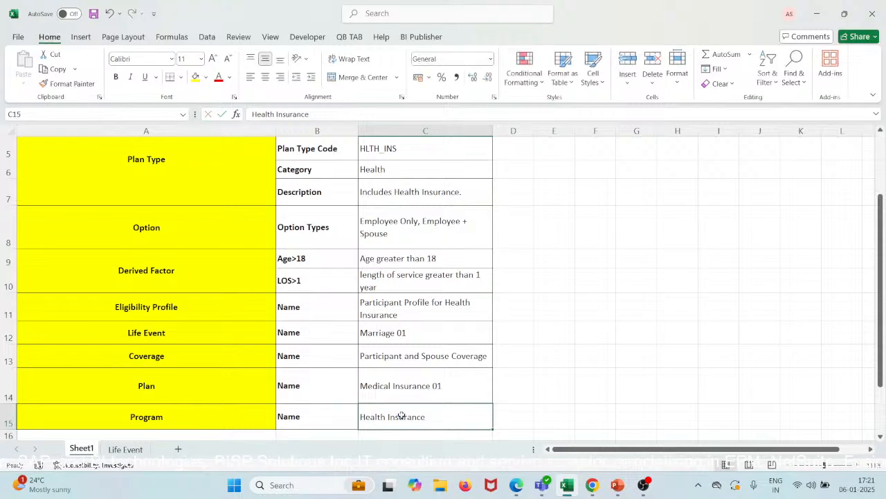
key("ctrl+s")
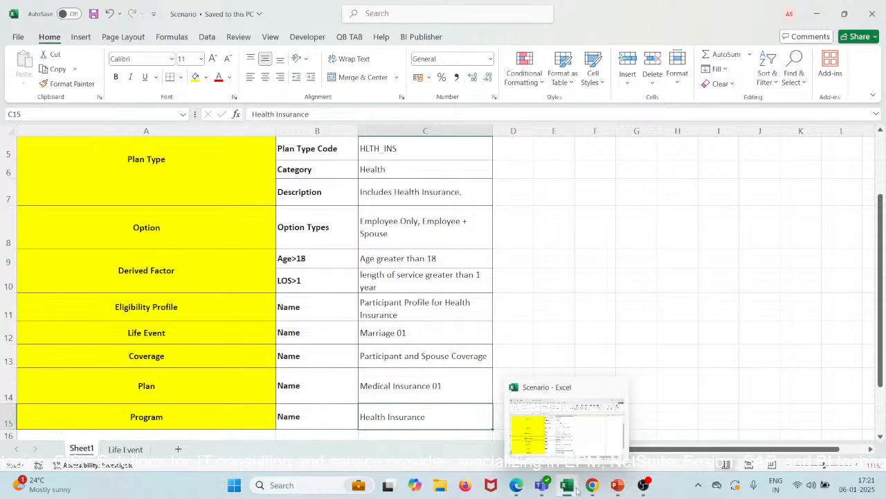
Switch to Oracle Fusion Cloud Applications in Chrome and open the Benefits Administration apps on the home page.
mouse_move(589, 480)
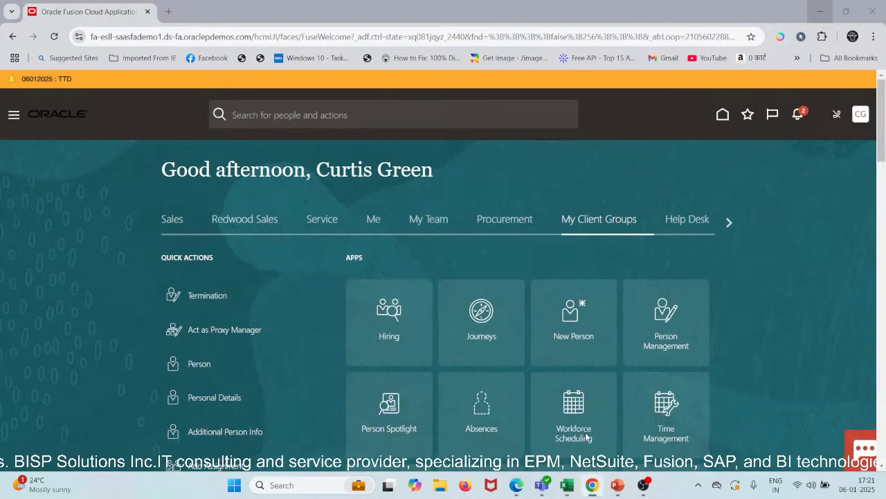
left_click(585, 432)
left_click(297, 319)
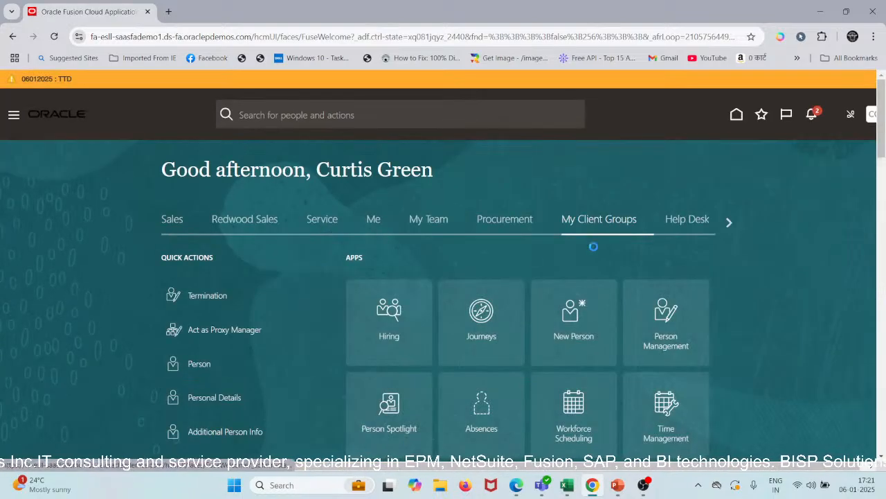
left_click(727, 224)
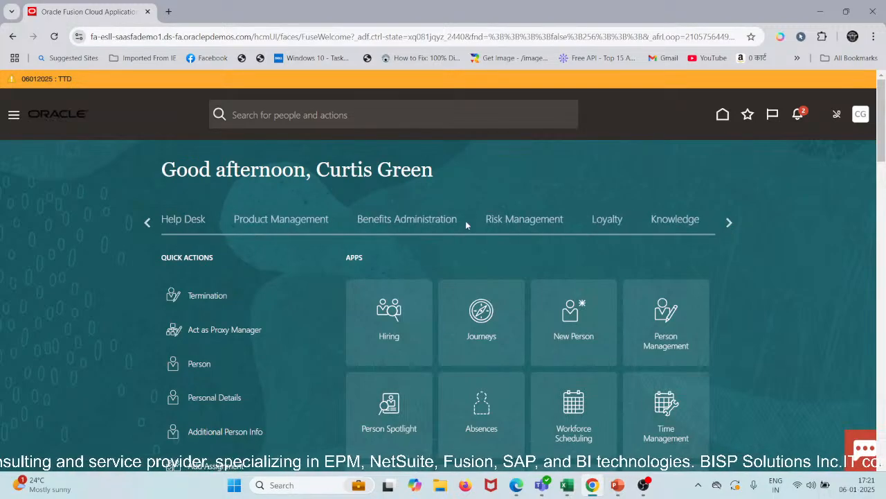
left_click(408, 222)
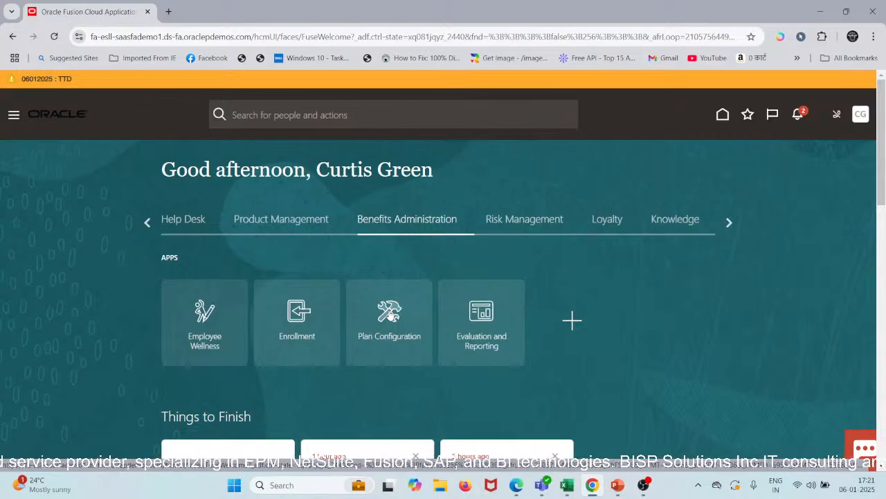
Open Plan Configuration, compare the Programs and Plans views, and start a Quick Create Program from the Programs view.
left_click(389, 313)
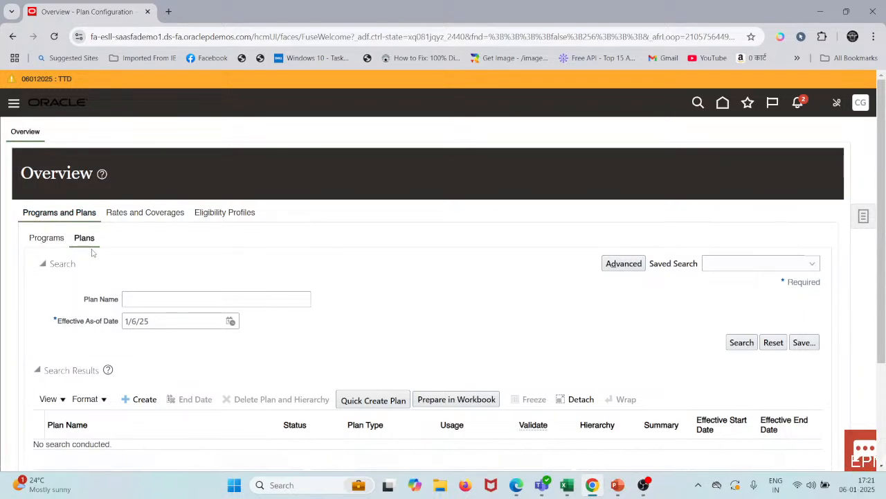
left_click(53, 242)
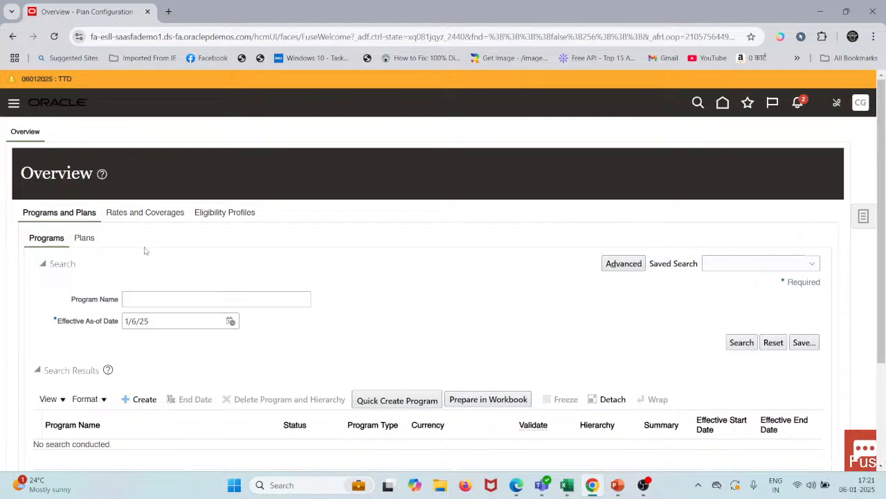
left_click(84, 240)
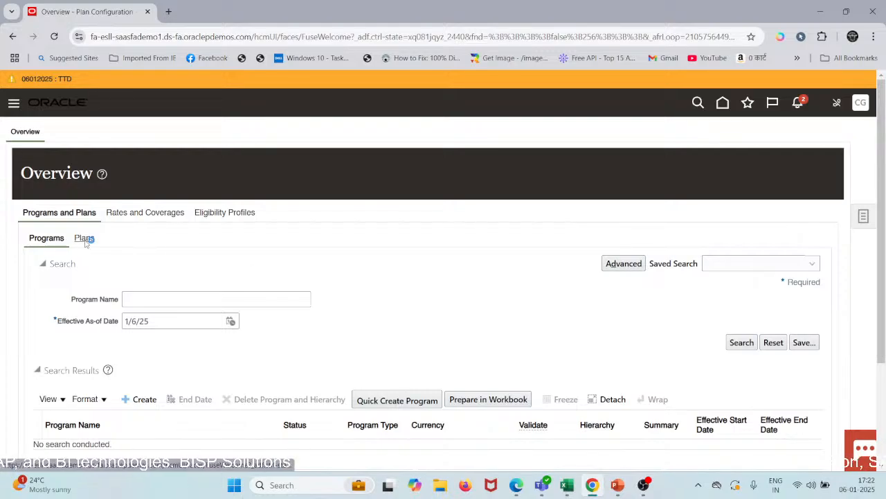
left_click(43, 241)
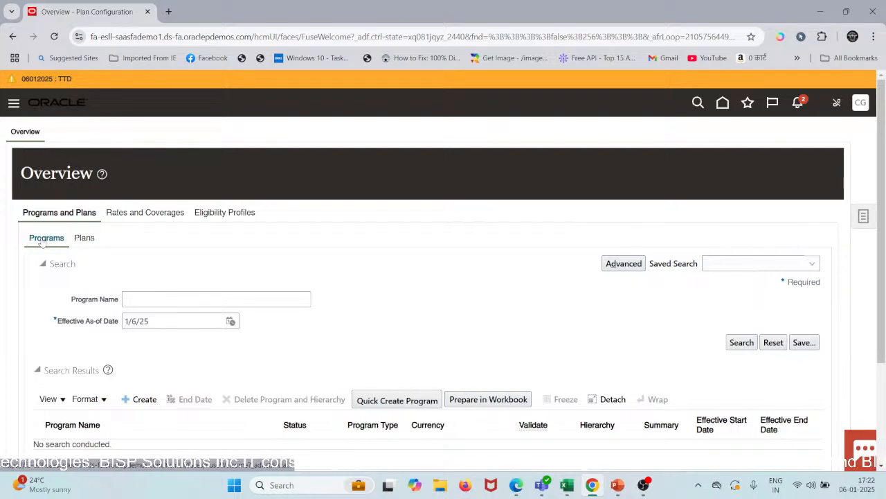
left_click(392, 399)
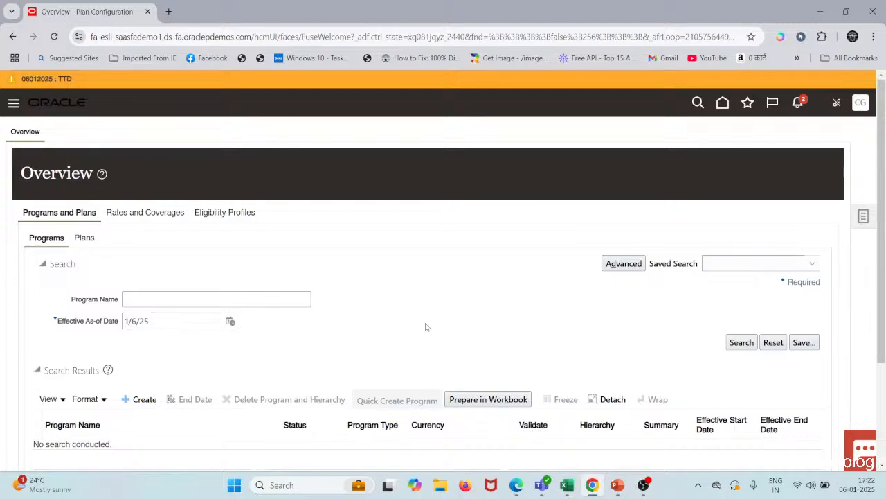
Reload the unreachable page and set the program's Rate Level to Legislative Data Group.
scroll(426, 326, "down", 1)
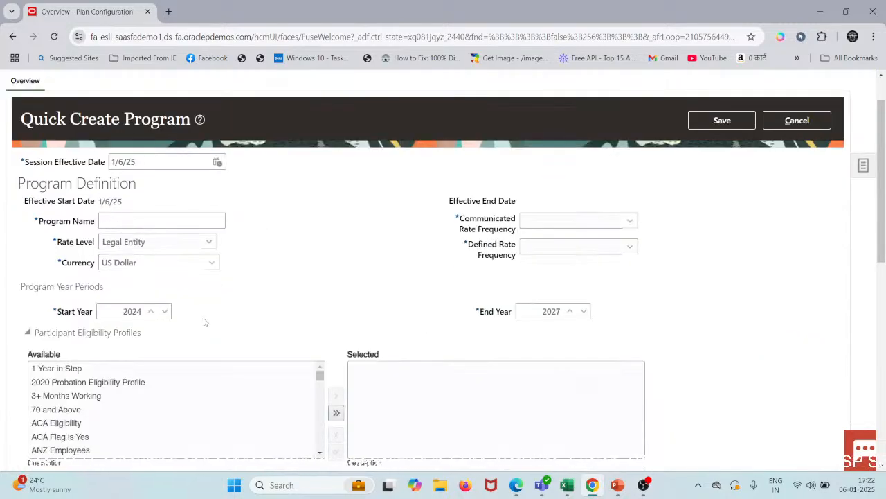
scroll(204, 321, "up", 1)
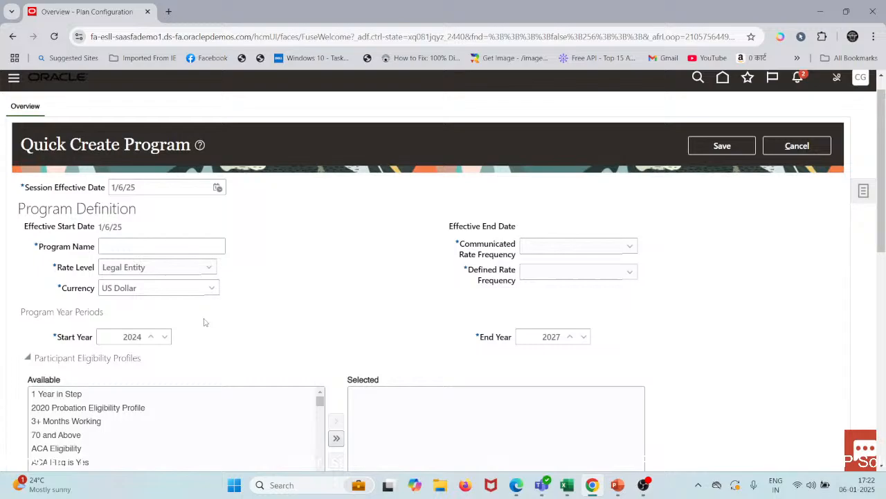
left_click(163, 276)
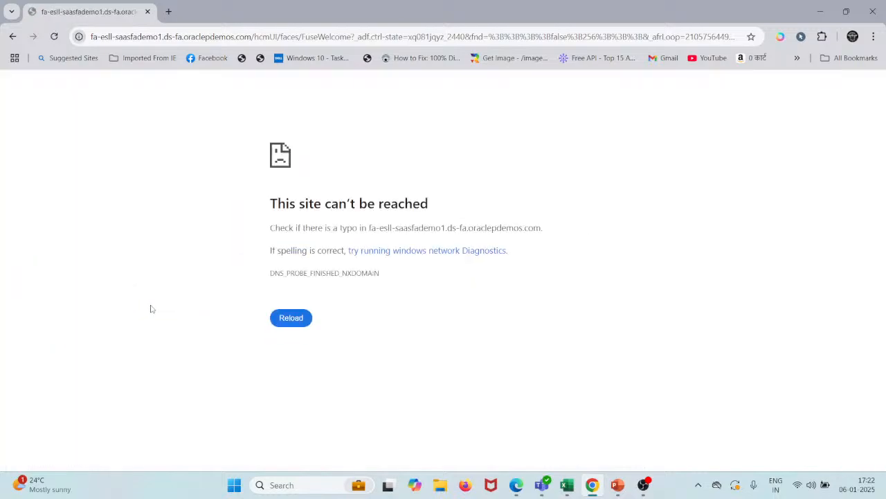
left_click(287, 323)
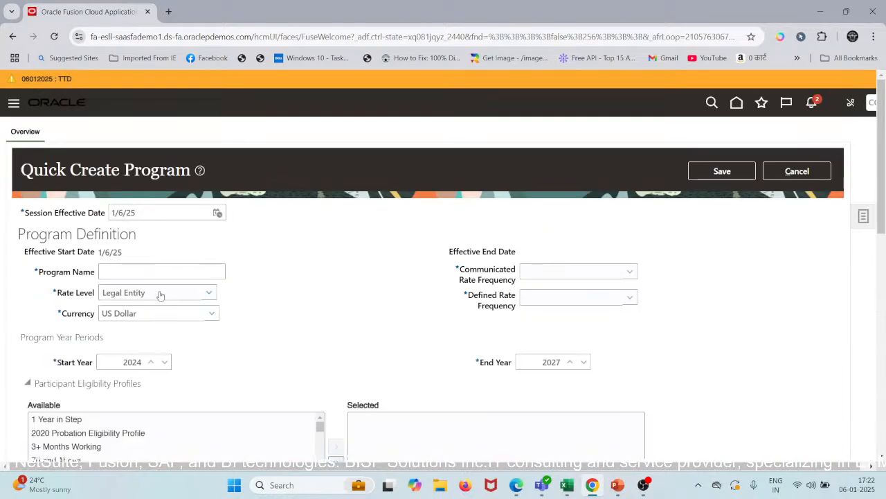
left_click(158, 292)
left_click(138, 324)
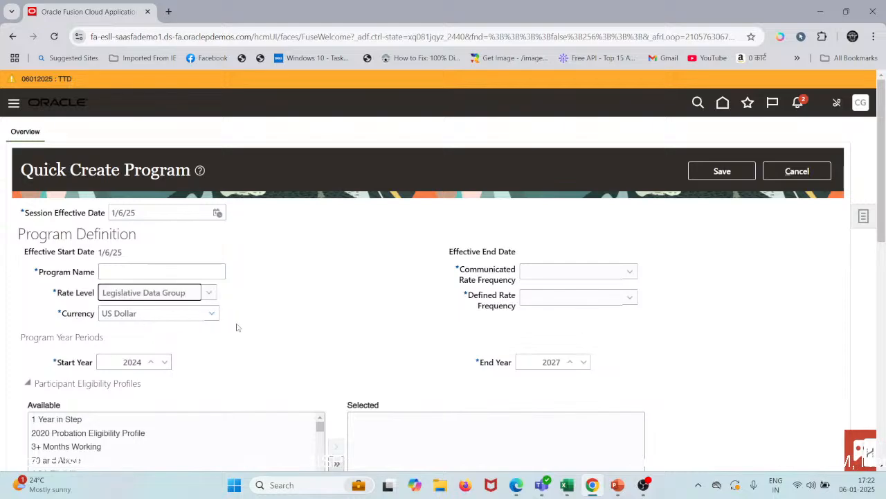
left_click(196, 312)
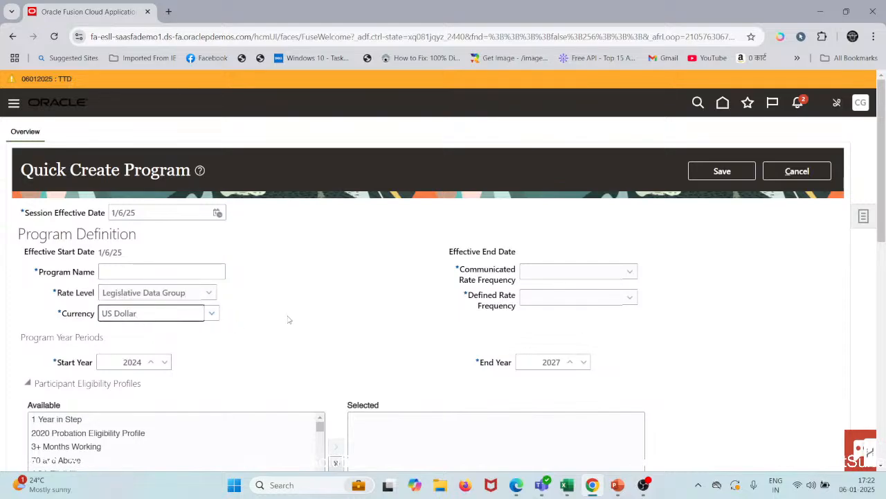
left_click(212, 293)
left_click(212, 293)
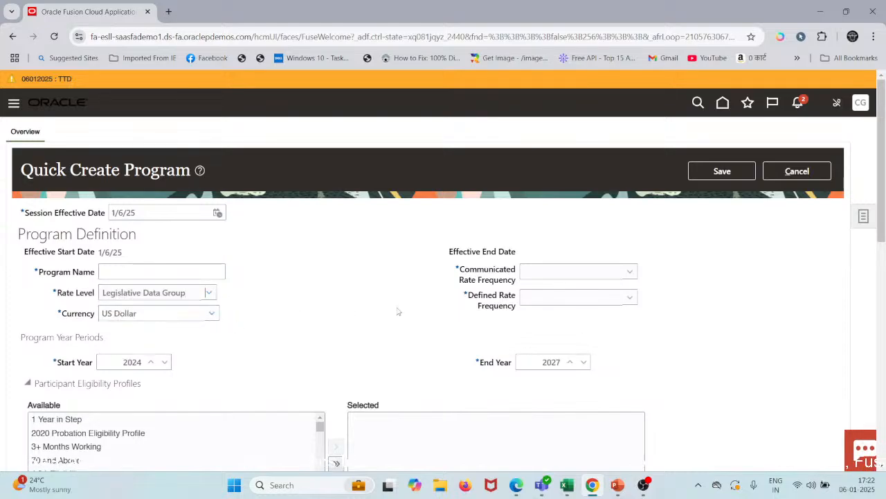
Set the program's Communicated Rate Frequency to Per month and its Defined Rate Frequency to Monthly.
left_click(616, 274)
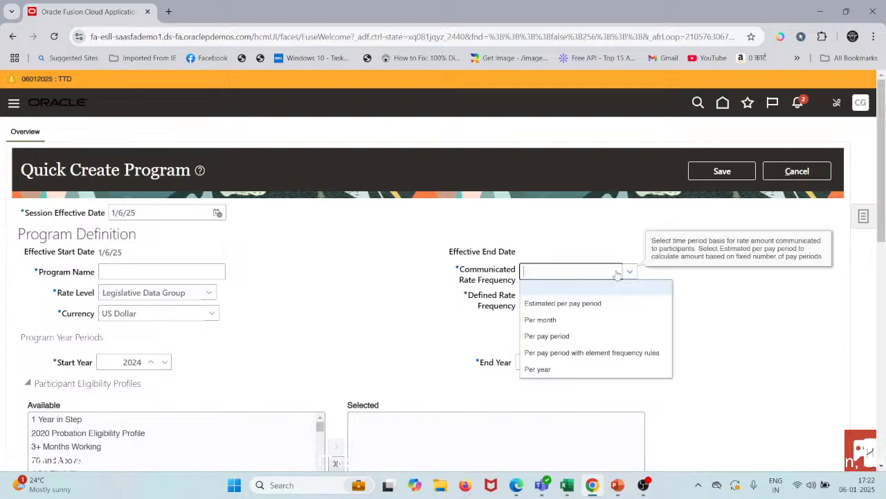
left_click(541, 327)
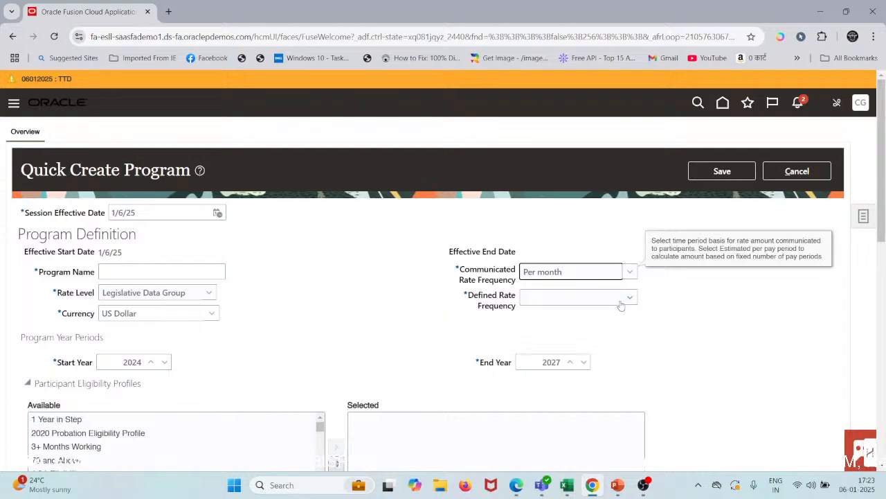
mouse_move(621, 305)
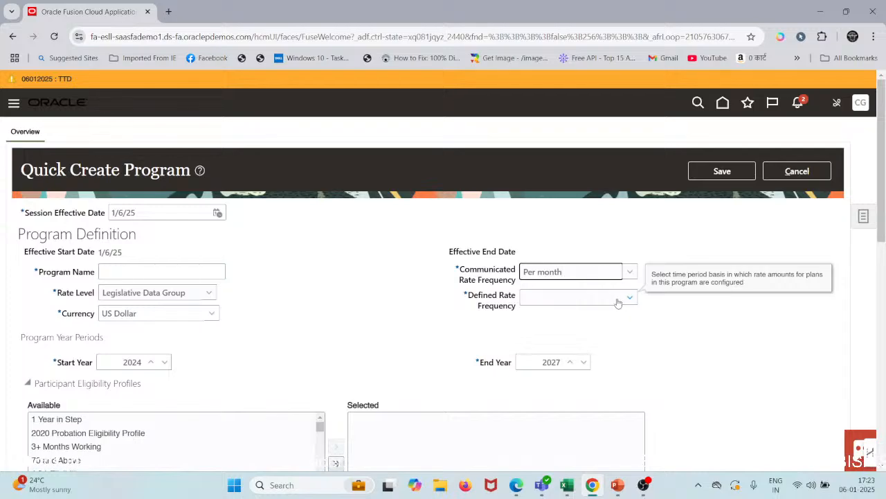
right_click(619, 303)
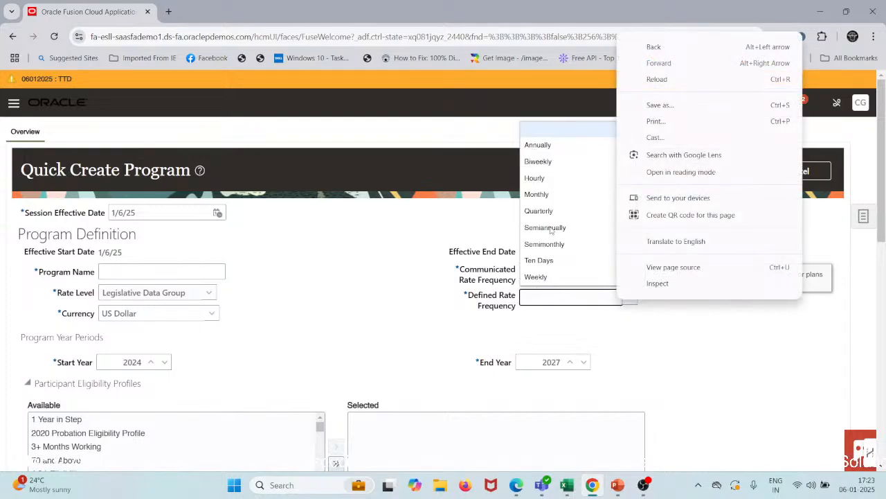
left_click(539, 196)
left_click(538, 196)
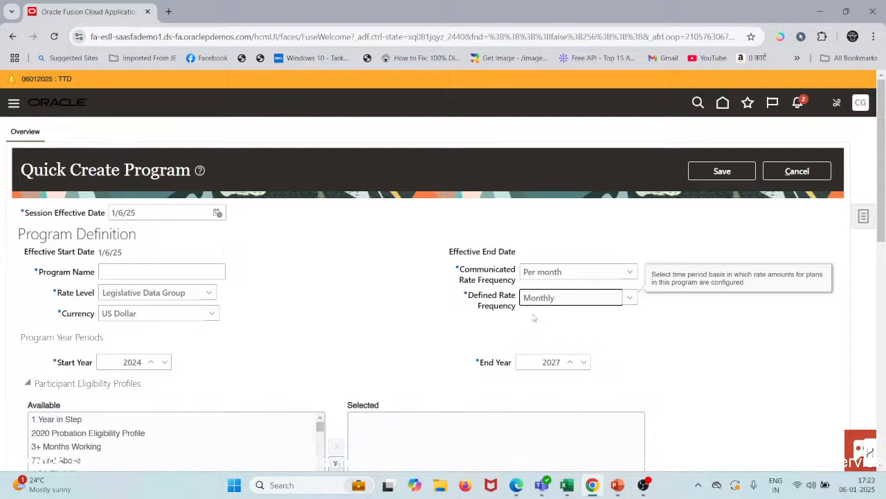
mouse_move(580, 271)
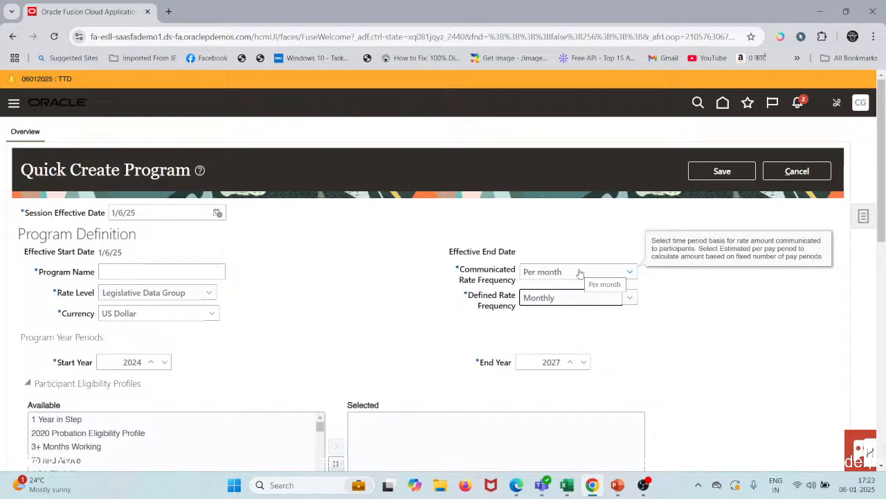
Find Participant Profile for Health Insurance among the available participant eligibility profiles and add it to the selected ones.
scroll(580, 272, "down", 3)
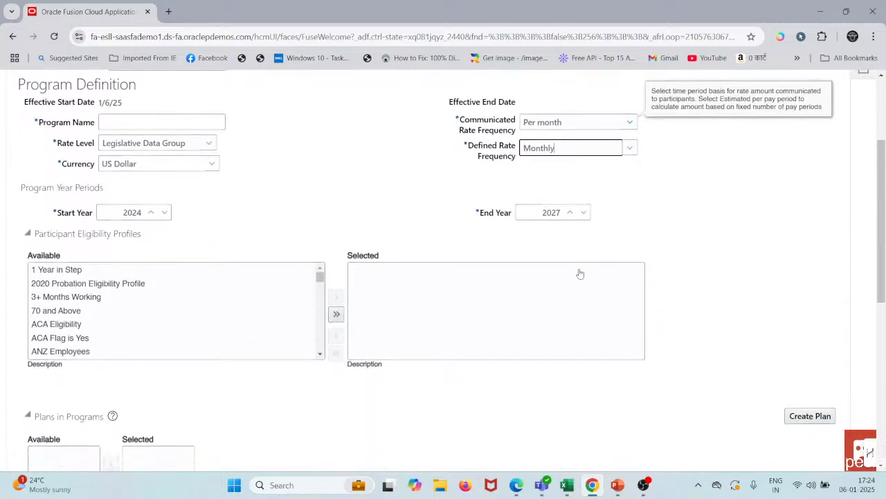
scroll(228, 381, "down", 2)
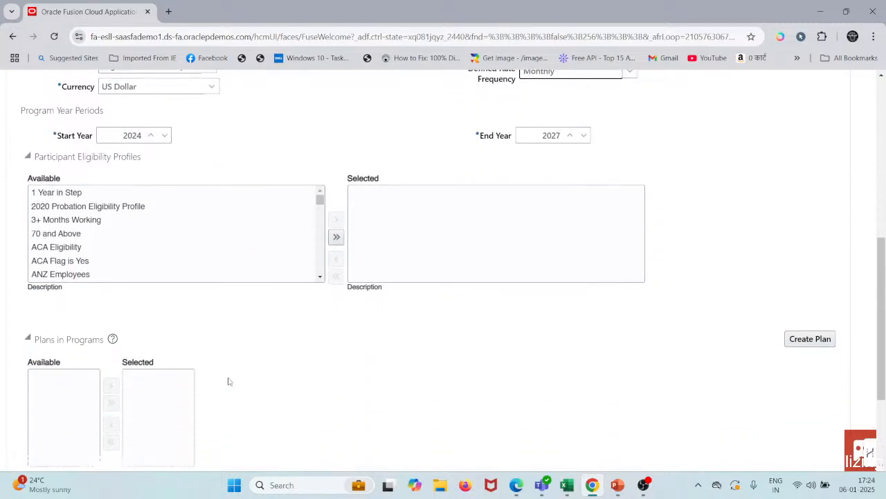
scroll(229, 382, "up", 5)
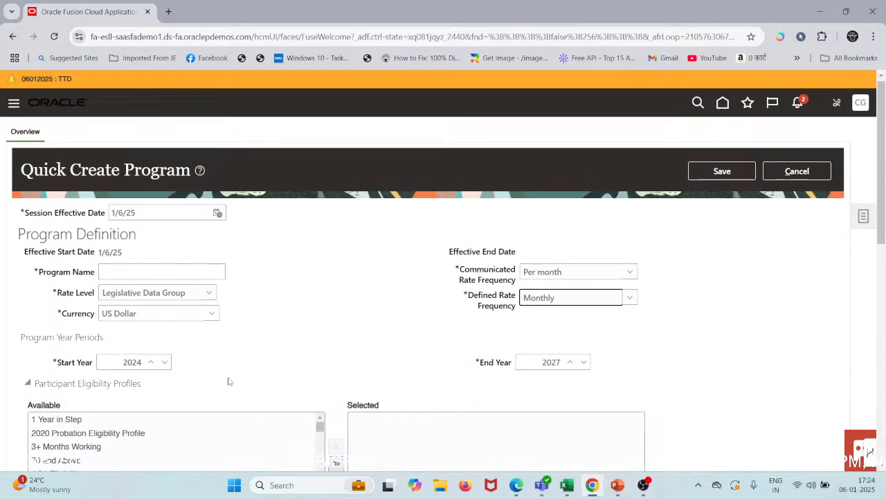
scroll(323, 335, "down", 1)
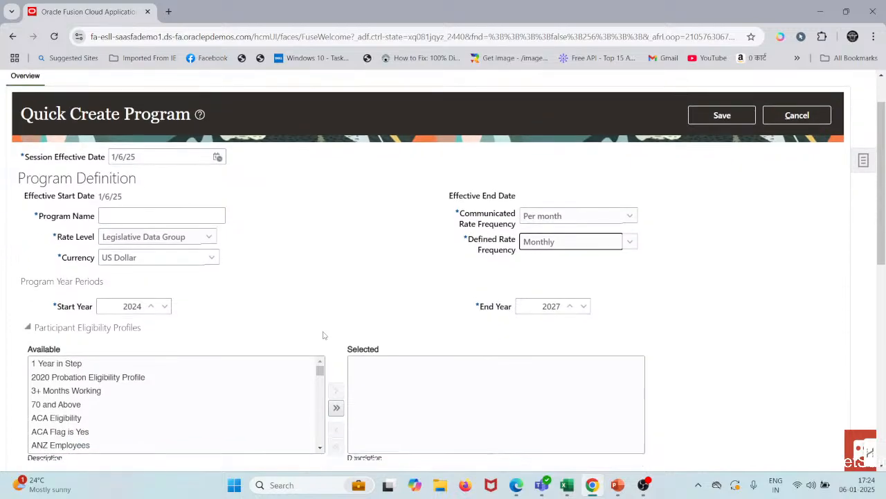
scroll(322, 335, "down", 2)
scroll(322, 335, "down", 3)
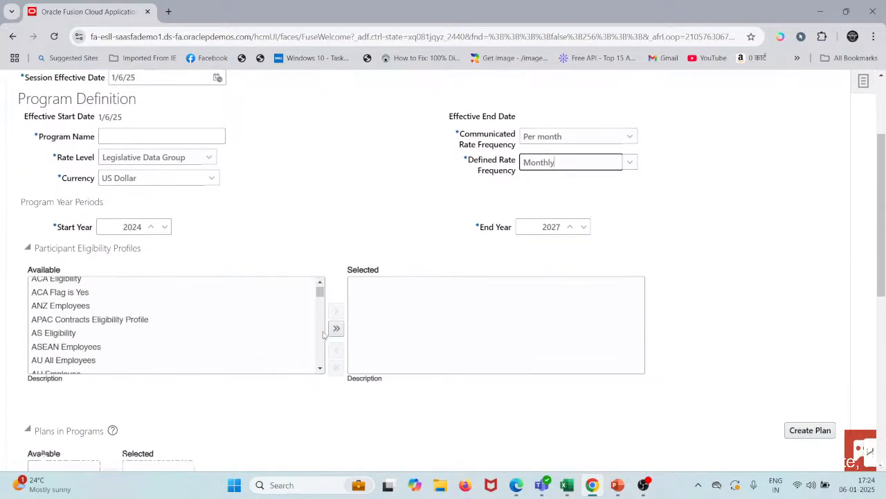
scroll(322, 336, "up", 3)
scroll(261, 208, "down", 3)
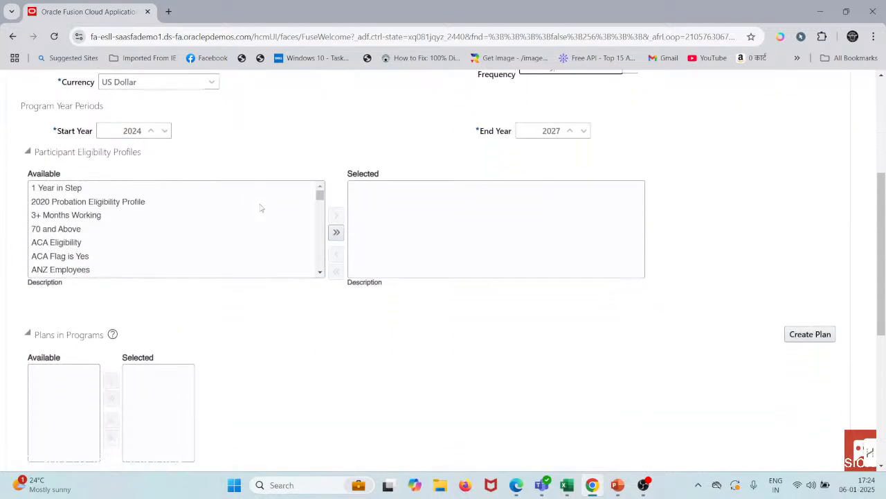
scroll(177, 214, "down", 10)
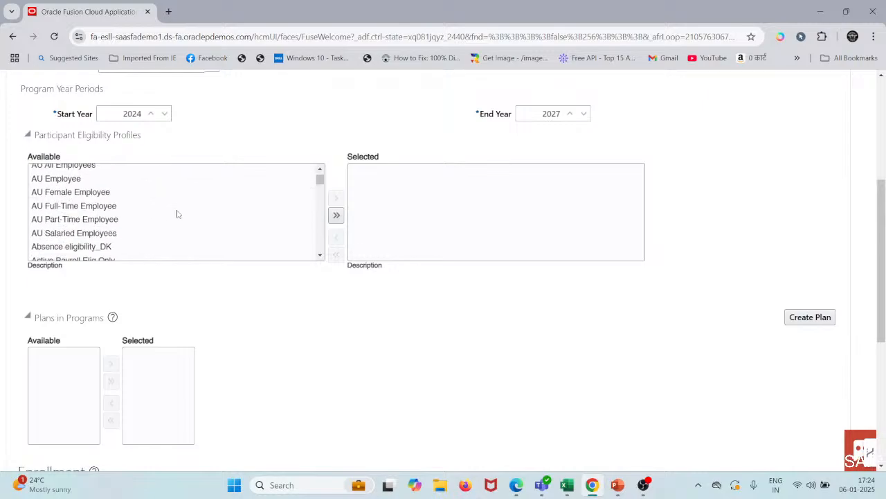
scroll(177, 214, "down", 10)
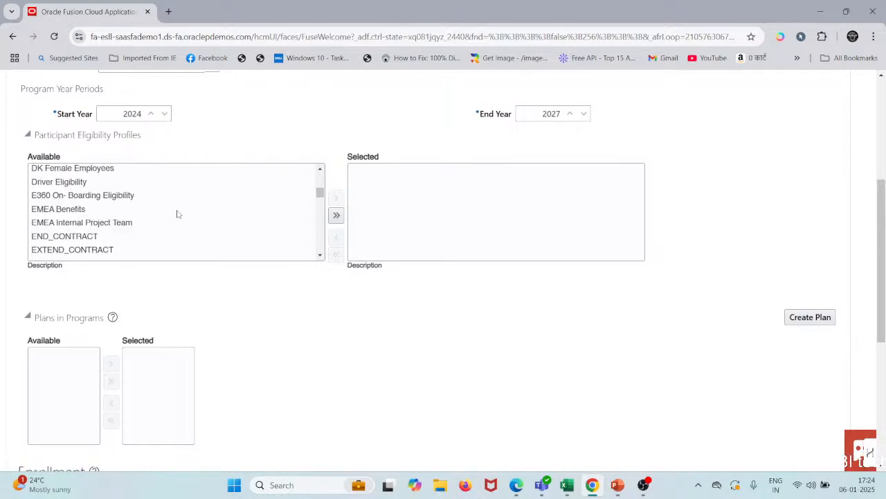
scroll(177, 214, "down", 10)
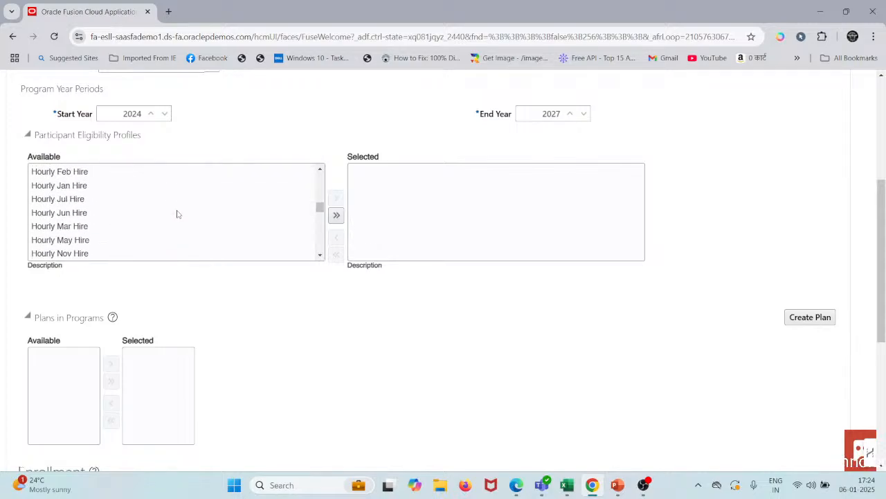
scroll(177, 214, "down", 10)
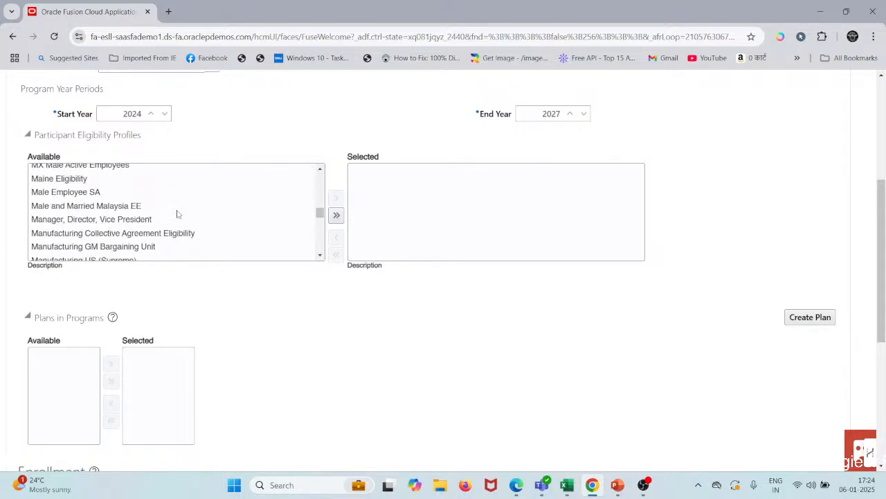
scroll(177, 214, "down", 10)
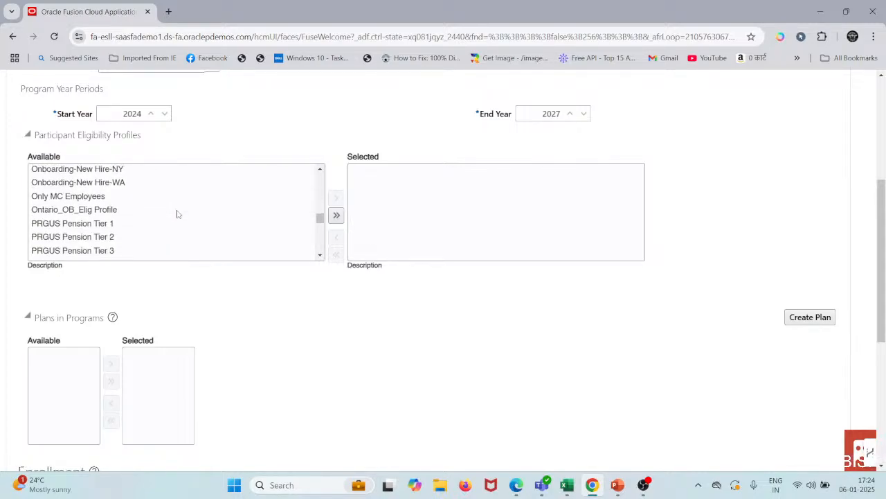
scroll(177, 214, "down", 3)
scroll(177, 214, "up", 3)
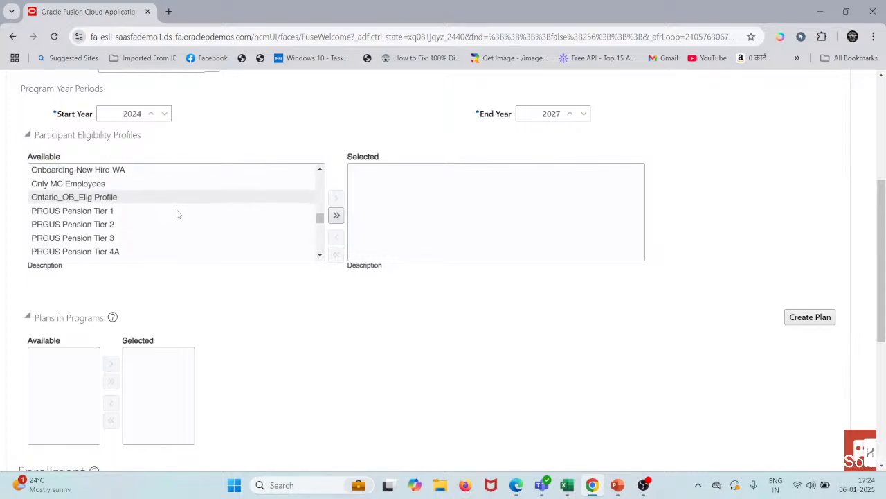
scroll(177, 214, "down", 6)
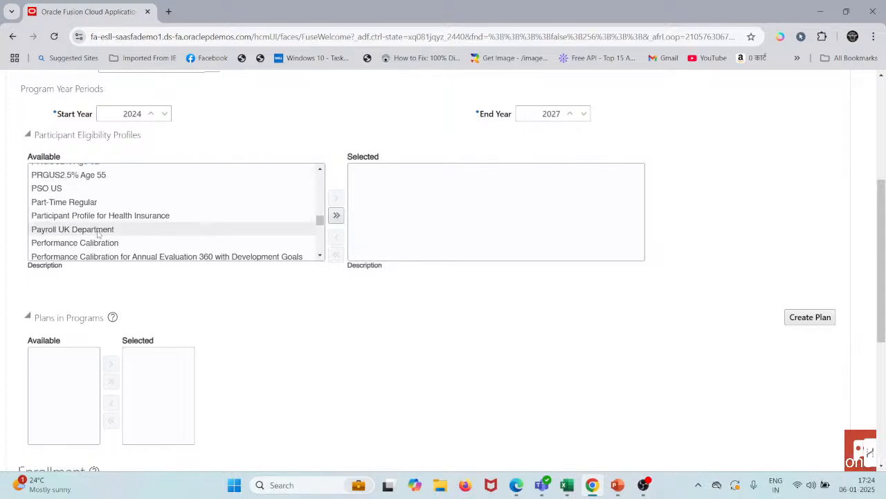
left_click(97, 215)
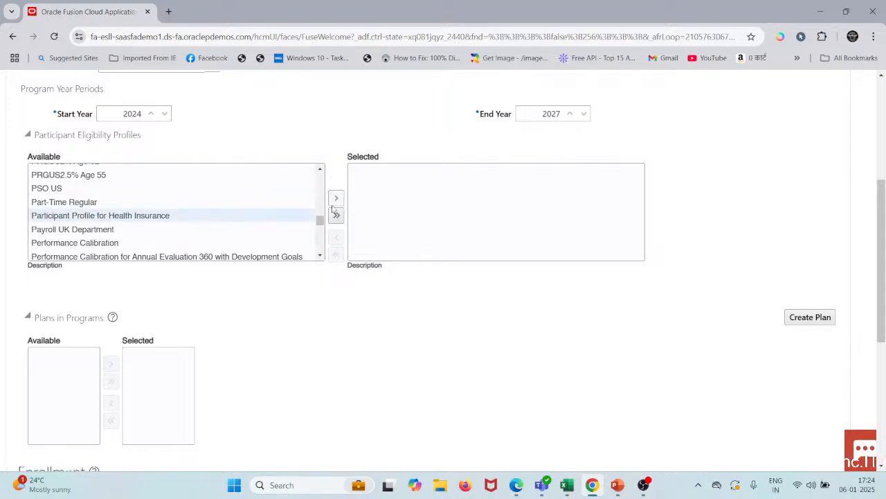
left_click(336, 198)
Examine the Plans in Programs section and the Life Events under Enrollment.
scroll(352, 330, "down", 2)
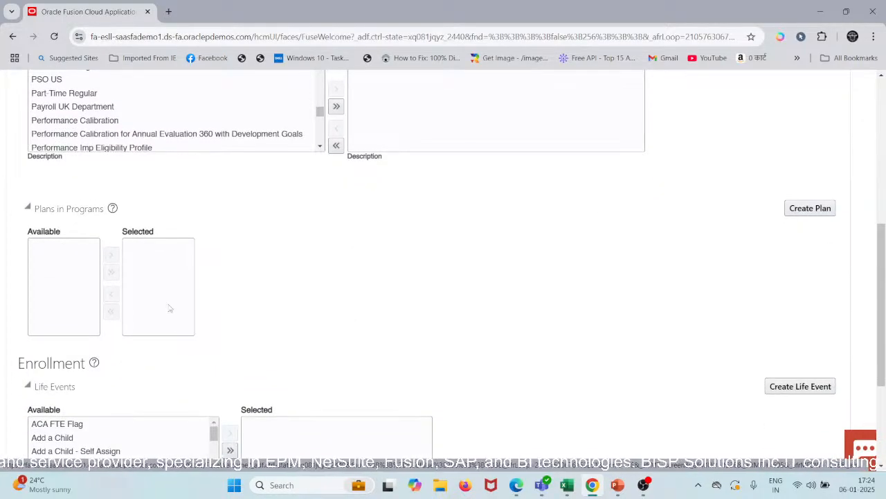
left_click(71, 260)
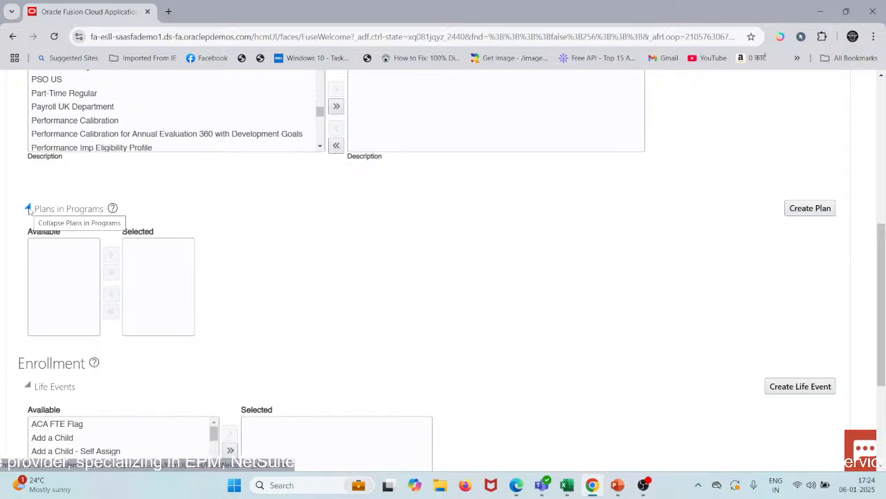
scroll(305, 260, "down", 2)
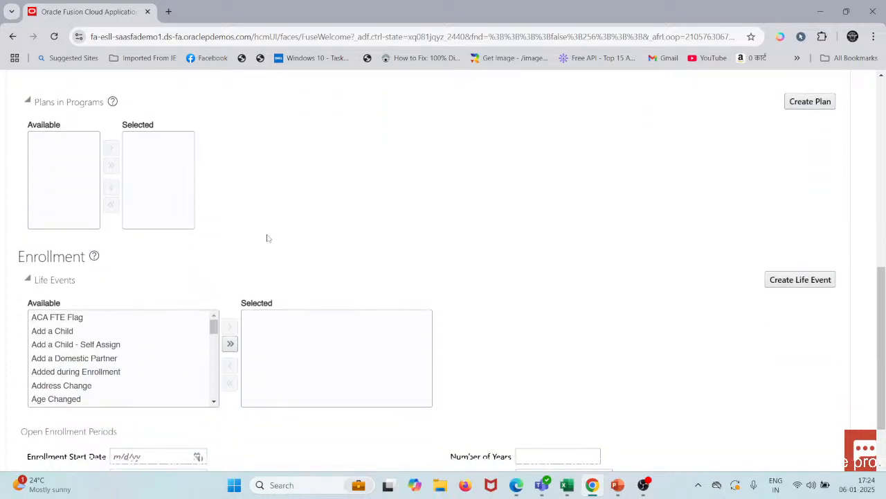
Open the basic details form for a new plan, examine its fields and cancel it.
left_click(806, 106)
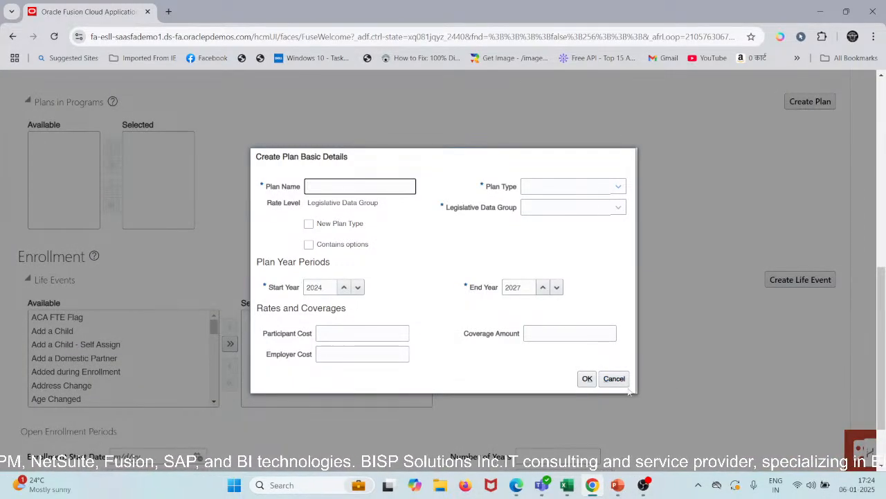
left_click(601, 380)
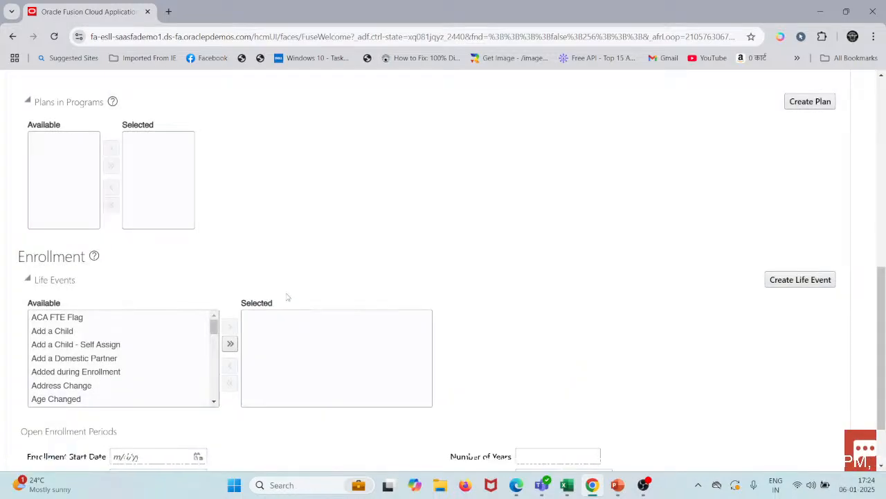
Set the program year period's Start Year to 2019.
scroll(286, 296, "up", 1)
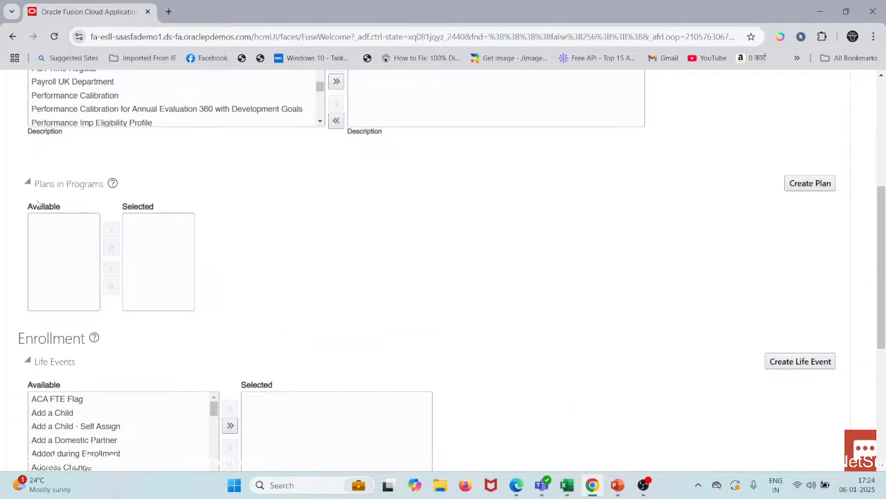
scroll(38, 202, "up", 2)
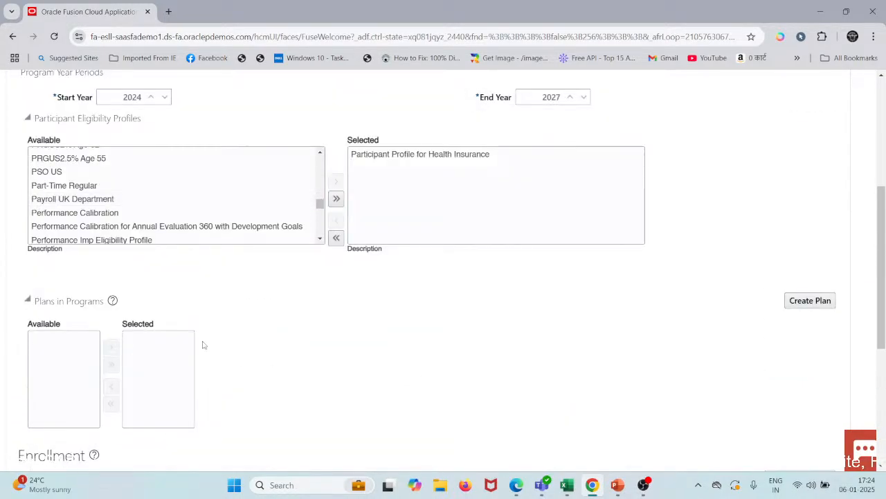
scroll(87, 272, "up", 1)
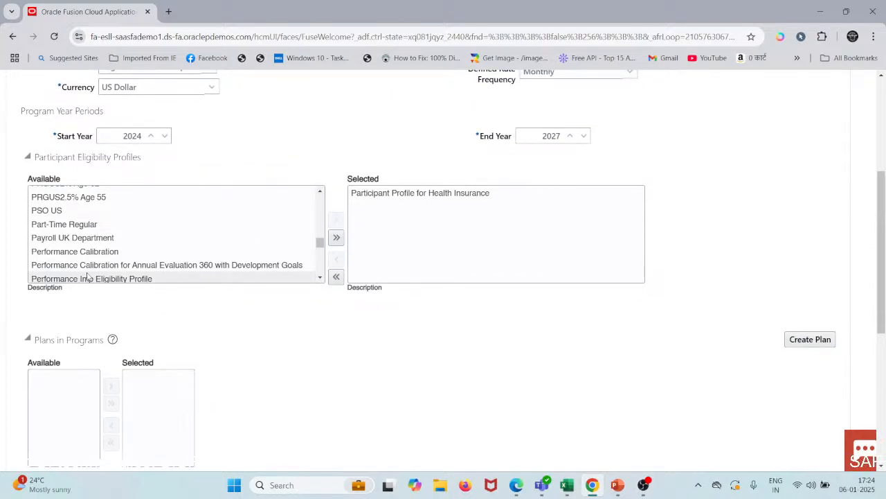
scroll(87, 275, "down", 1)
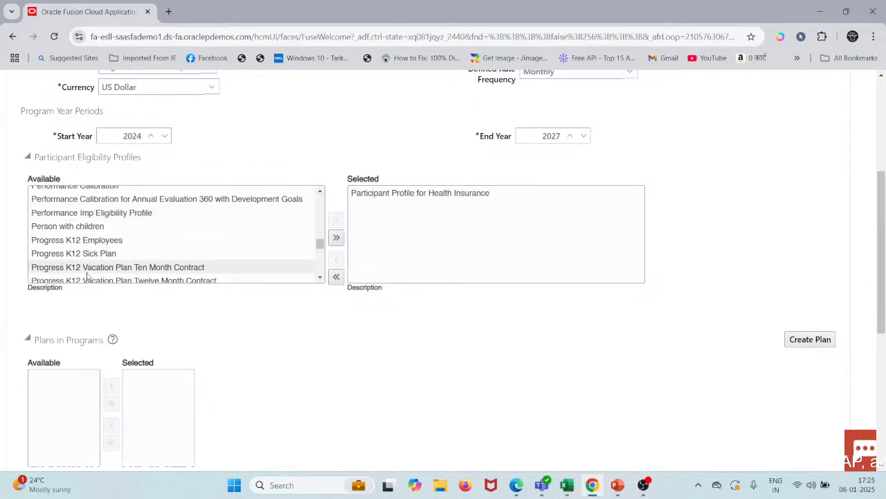
left_click(151, 136)
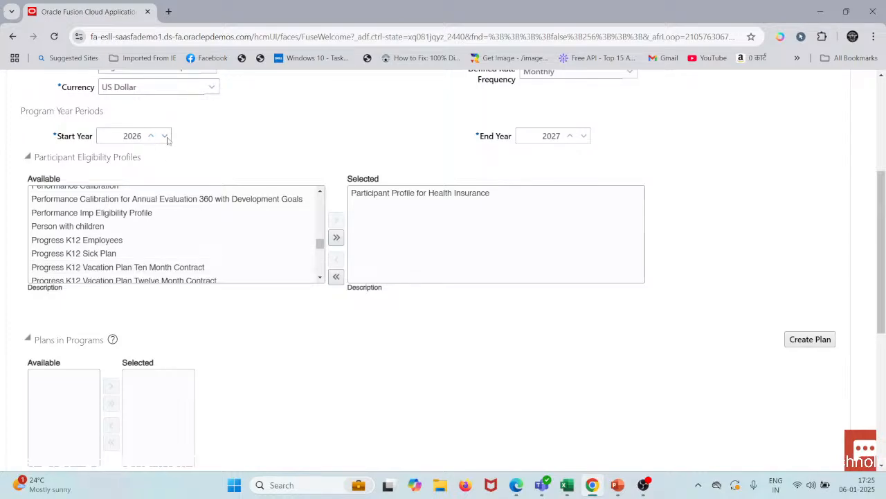
left_click(165, 136)
left_click(165, 136)
left_click(164, 137)
left_click(165, 136)
left_click(165, 137)
Set the Session Effective Date to 1/1/20 and accept losing unsaved changes.
scroll(269, 159, "up", 3)
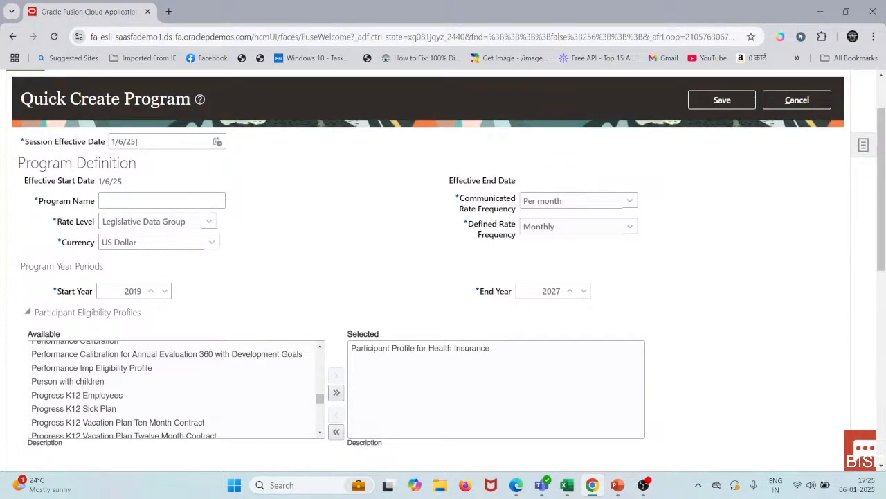
left_click_drag(137, 142, 89, 143)
type("1/1")
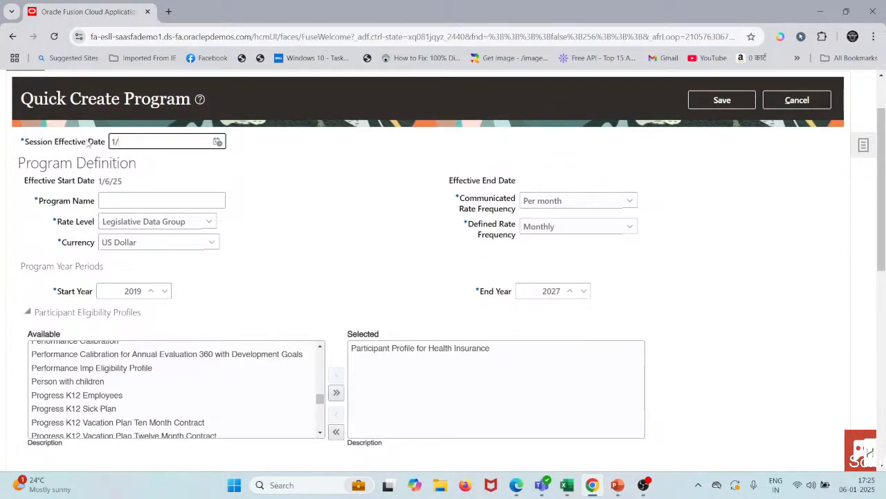
type("/20")
left_click(288, 180)
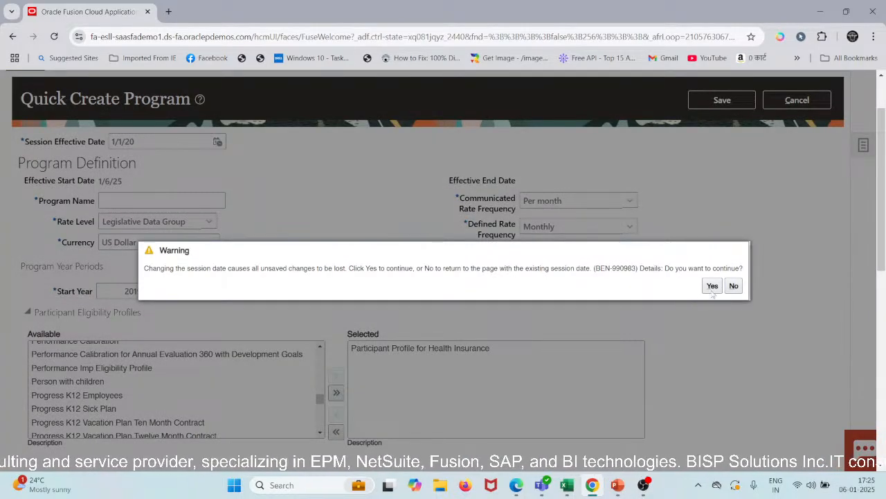
left_click(713, 287)
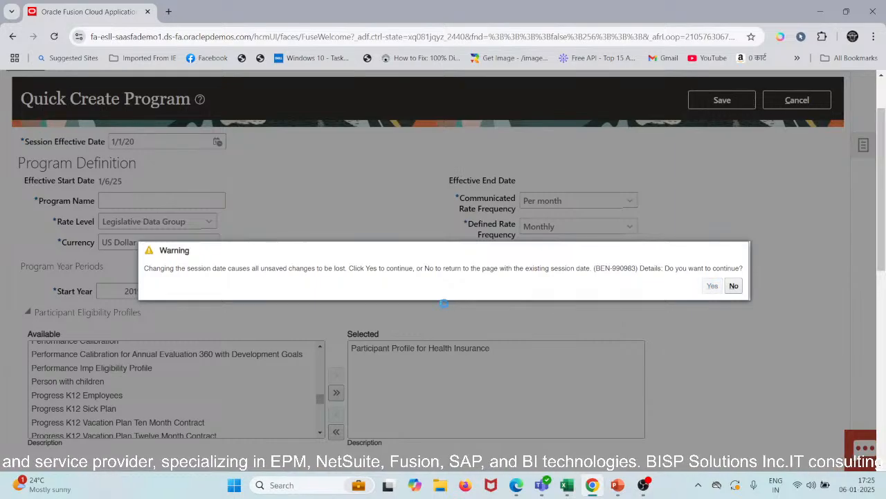
Examine the program form and the full list of available plans under Plans in Programs.
scroll(320, 318, "down", 7)
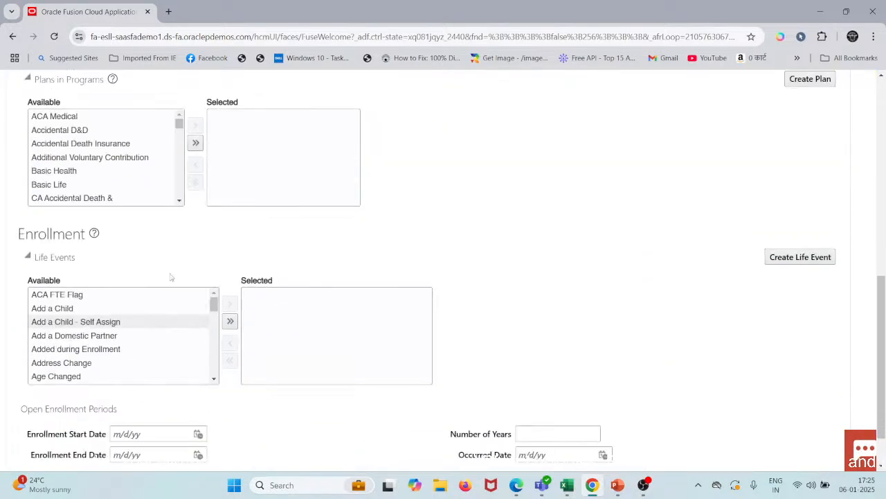
scroll(170, 277, "up", 8)
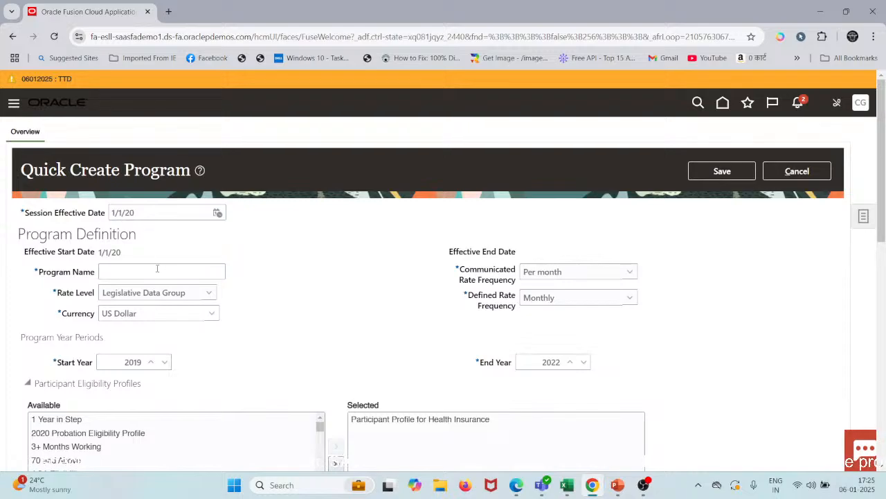
scroll(402, 317, "down", 5)
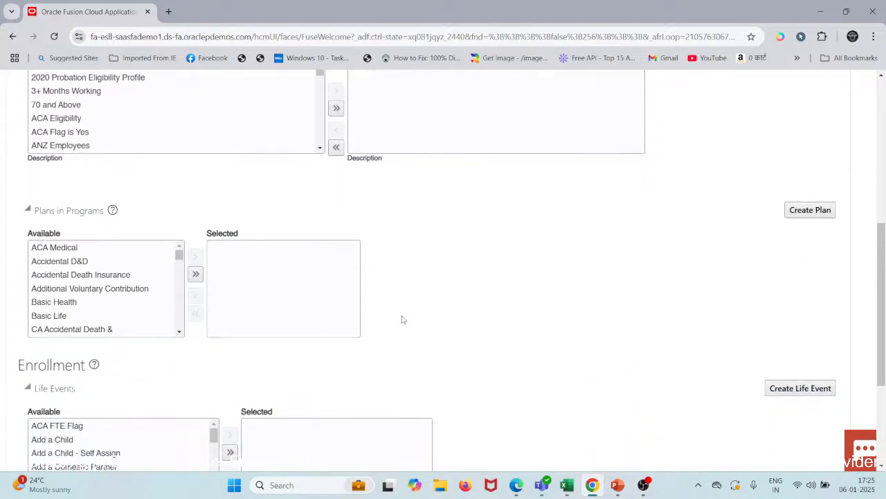
scroll(94, 259, "down", 6)
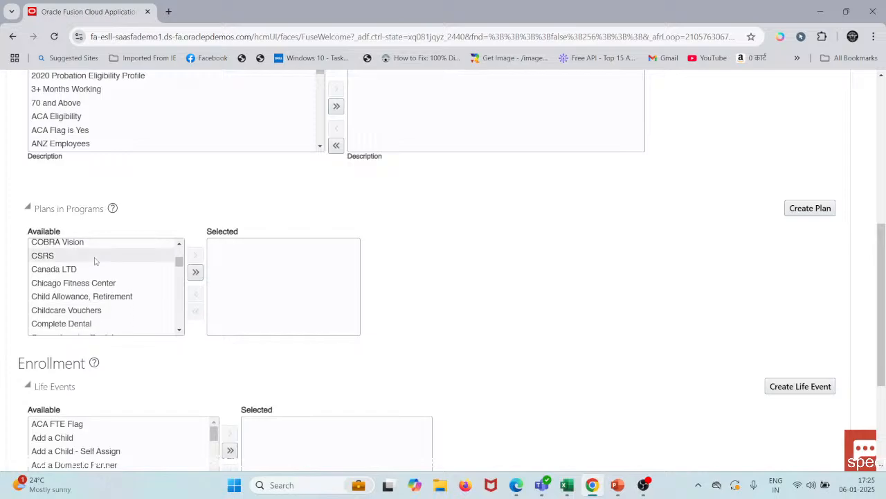
scroll(95, 260, "down", 6)
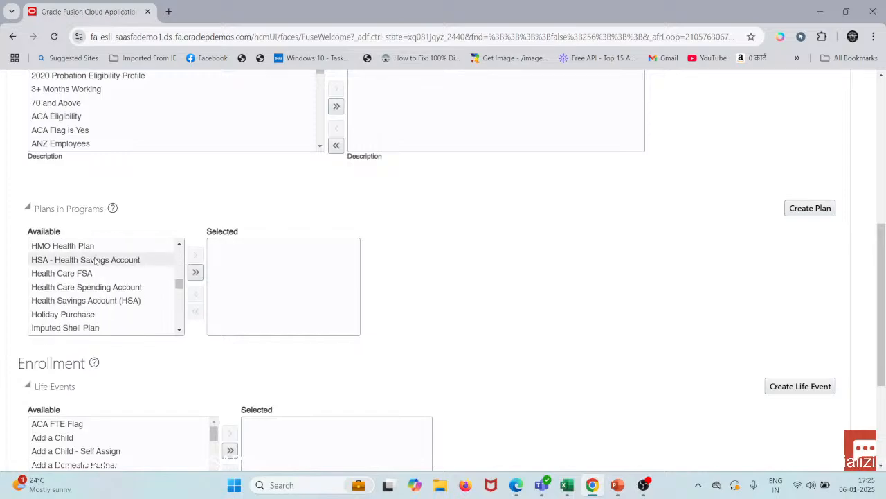
scroll(94, 260, "up", 3)
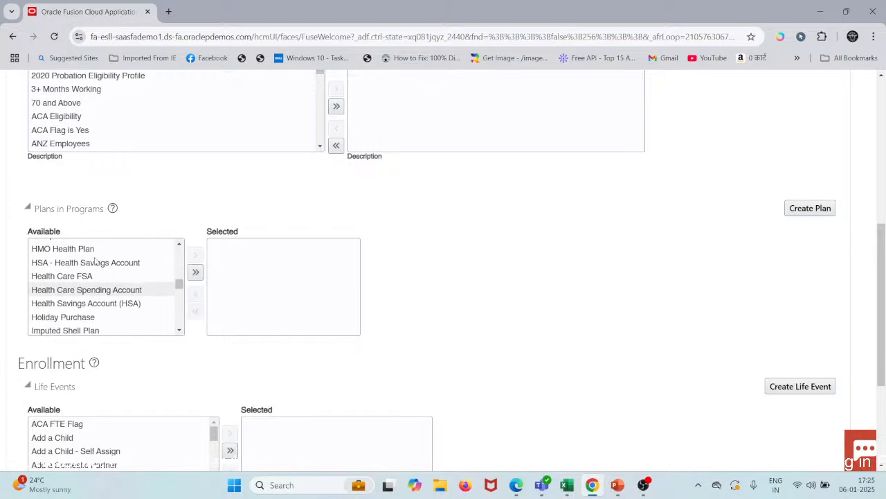
scroll(95, 260, "down", 1)
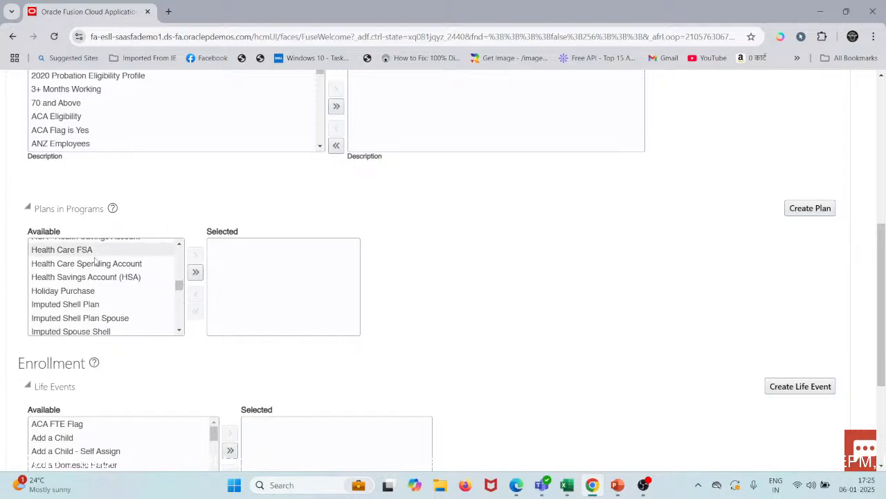
scroll(94, 261, "down", 8)
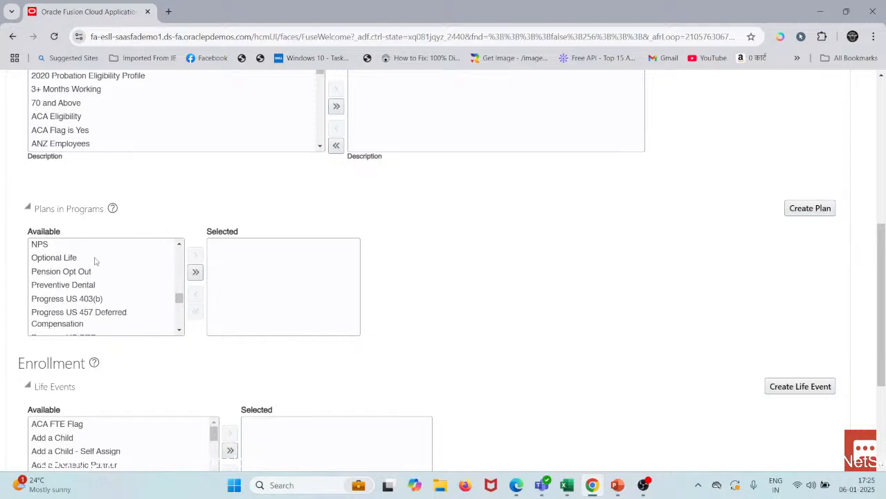
scroll(95, 262, "down", 5)
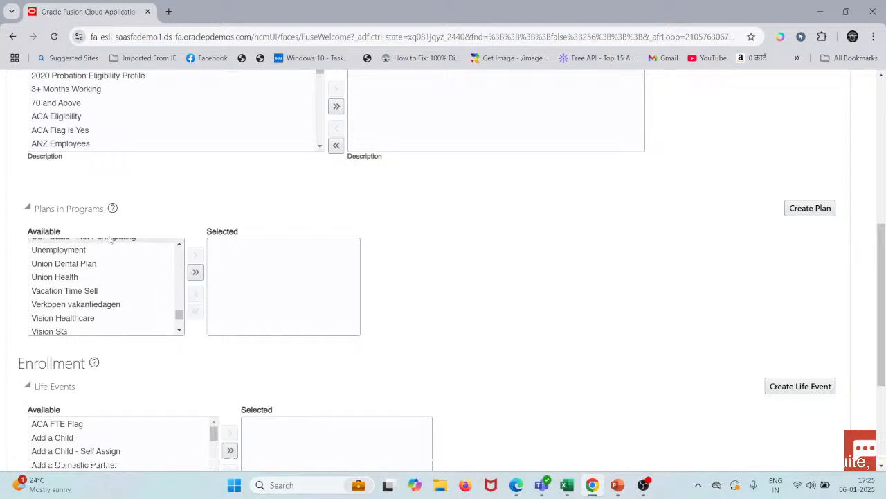
scroll(146, 201, "down", 1)
scroll(122, 218, "down", 3)
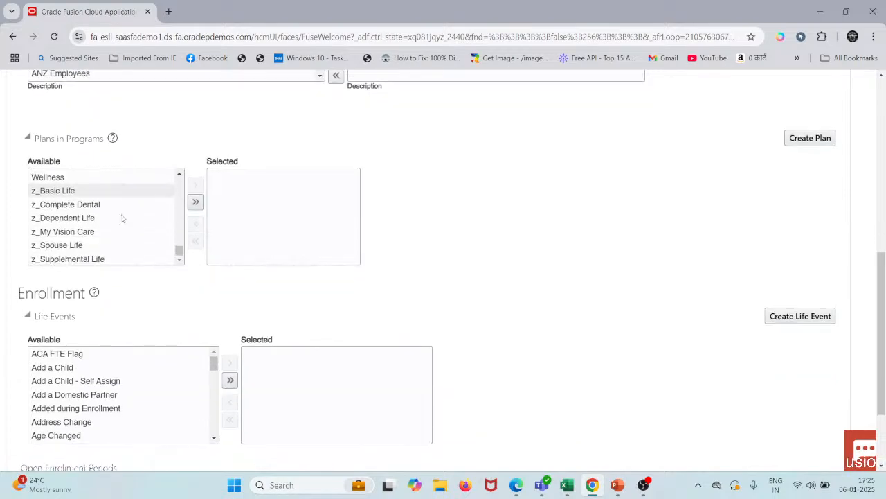
scroll(122, 218, "up", 15)
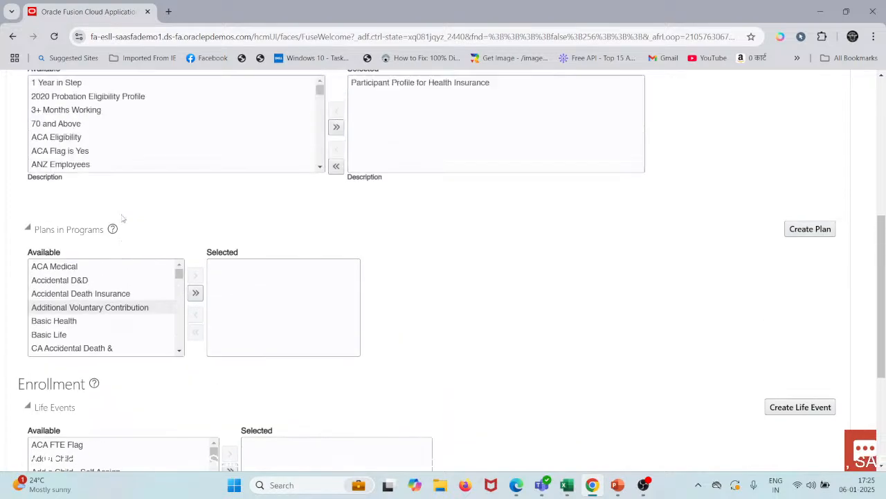
Find Marriage 01 among the available life events under Enrollment and select it.
scroll(123, 218, "down", 7)
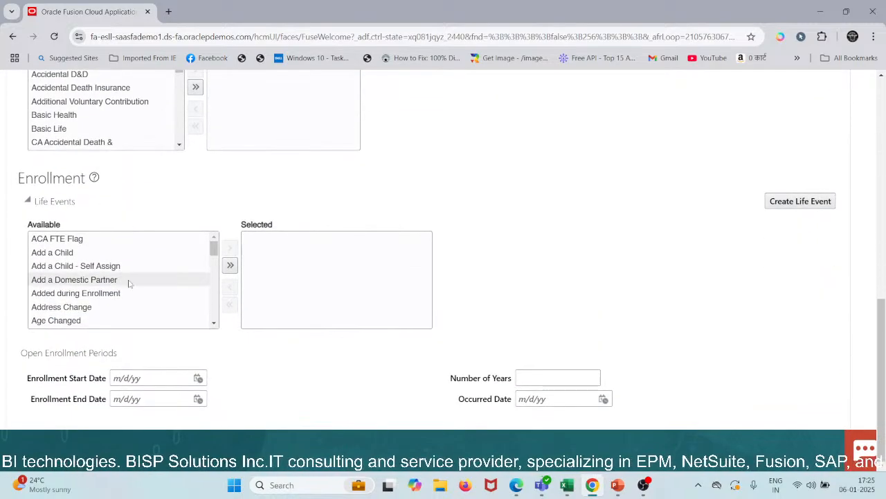
scroll(129, 282, "down", 5)
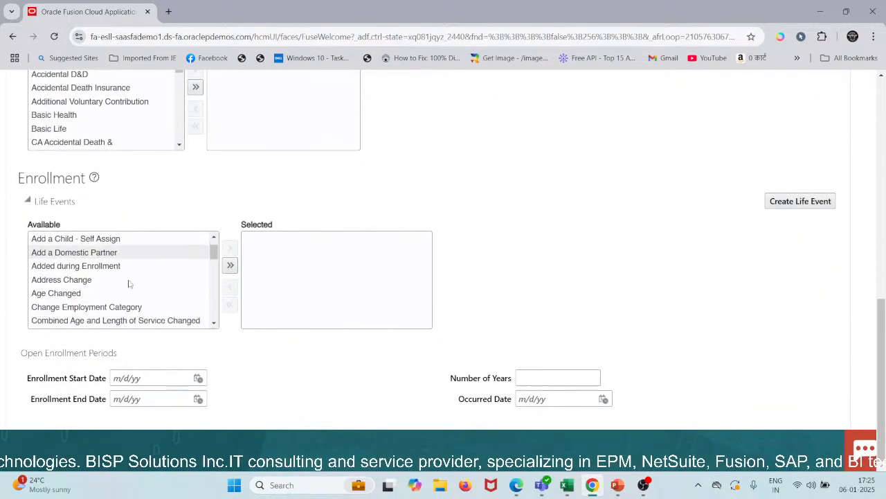
scroll(128, 284, "down", 4)
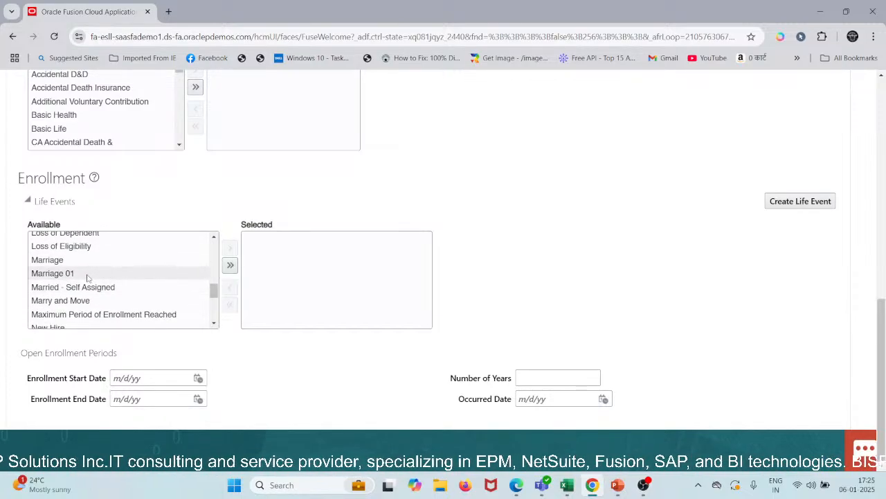
left_click(87, 276)
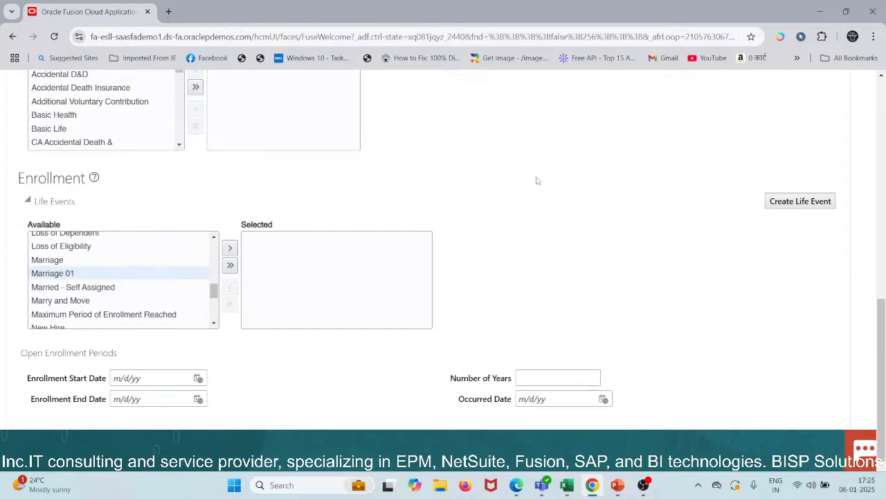
Cancel the quick program creation, reloading the unreachable page on the way, and return to the plan configuration Overview.
scroll(536, 181, "up", 10)
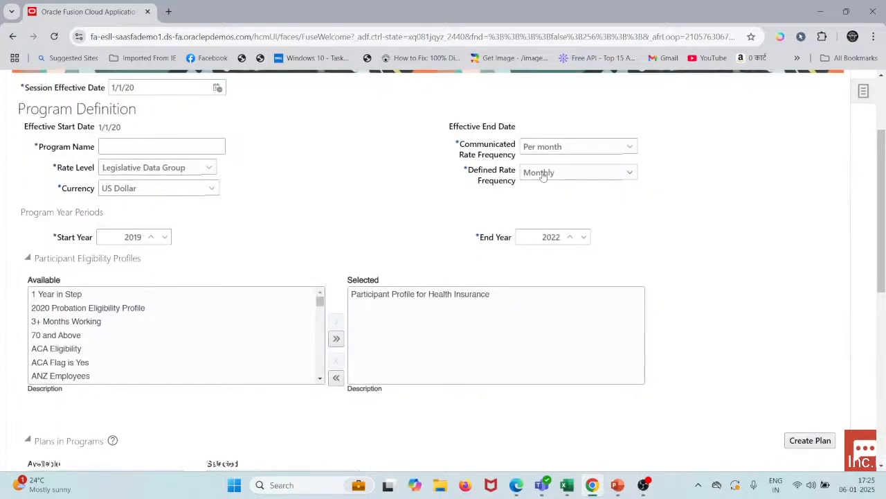
scroll(543, 176, "down", 7)
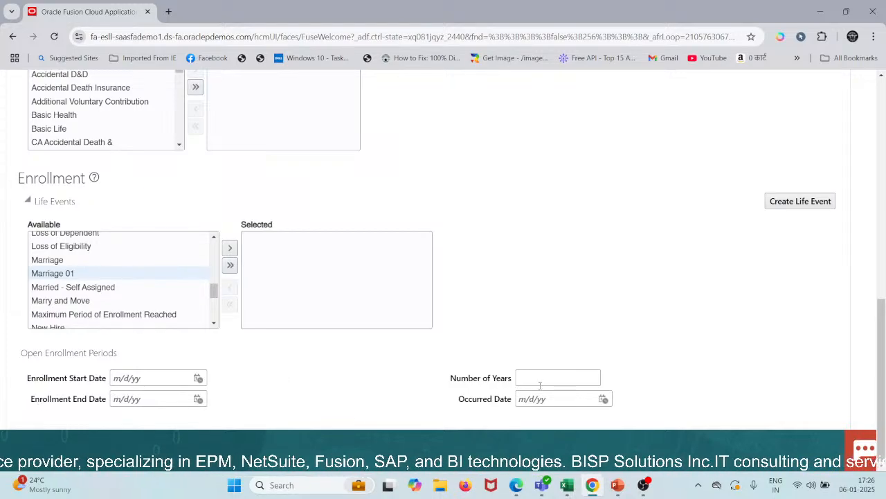
scroll(566, 269, "up", 7)
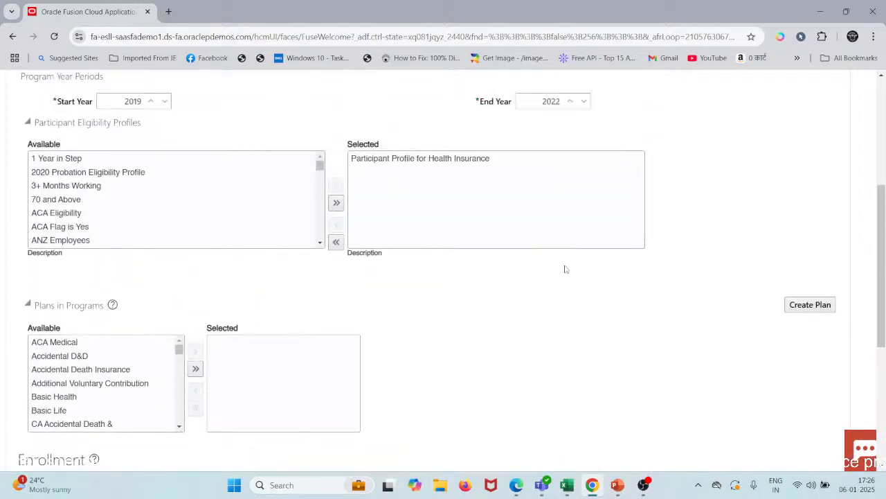
scroll(565, 268, "up", 2)
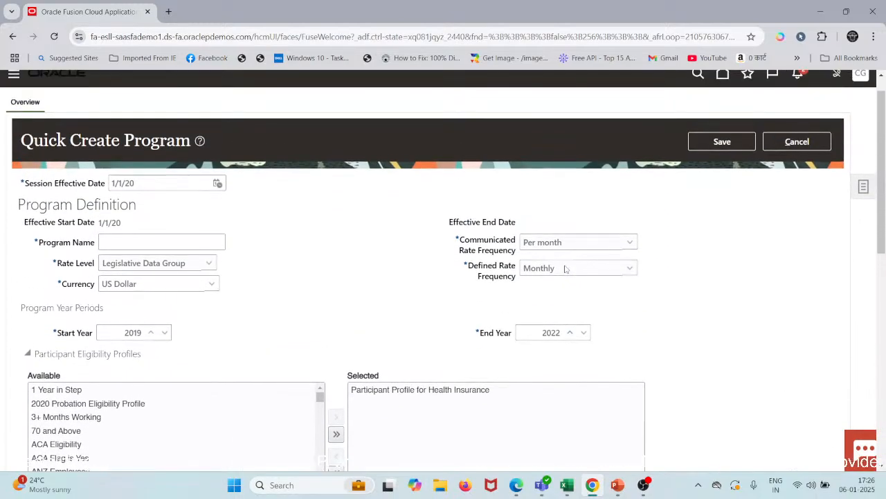
scroll(740, 205, "down", 3)
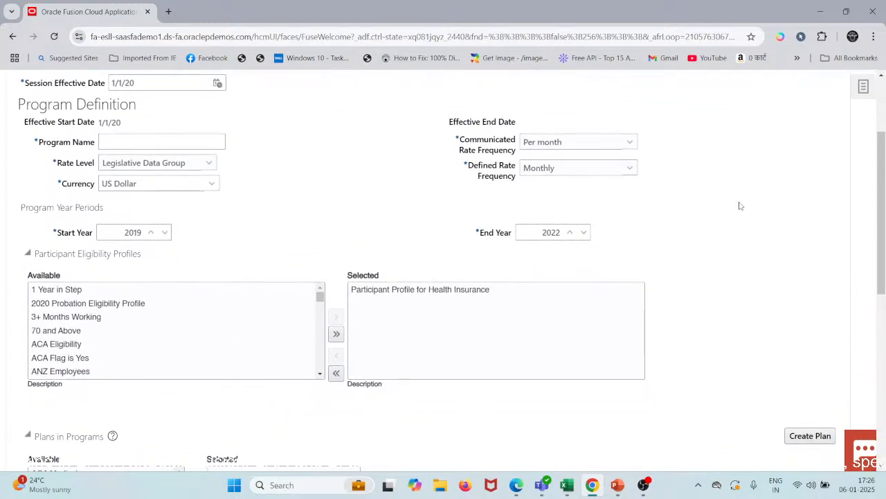
scroll(740, 206, "up", 2)
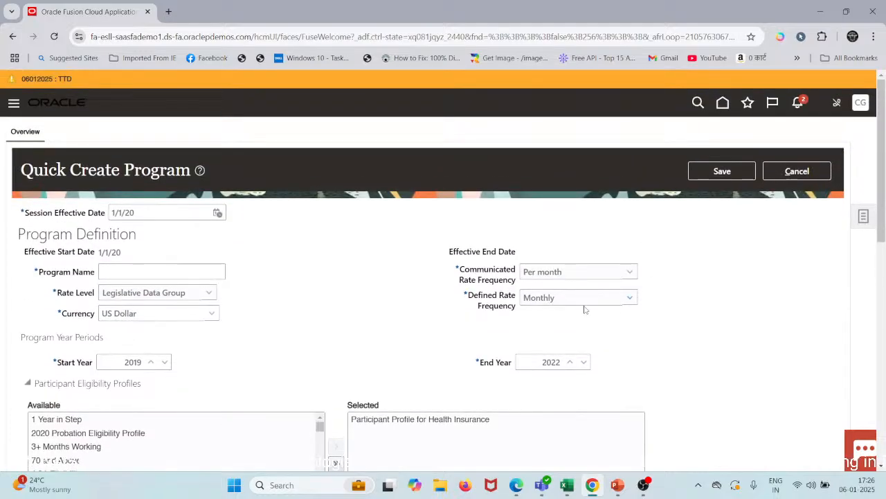
left_click(797, 171)
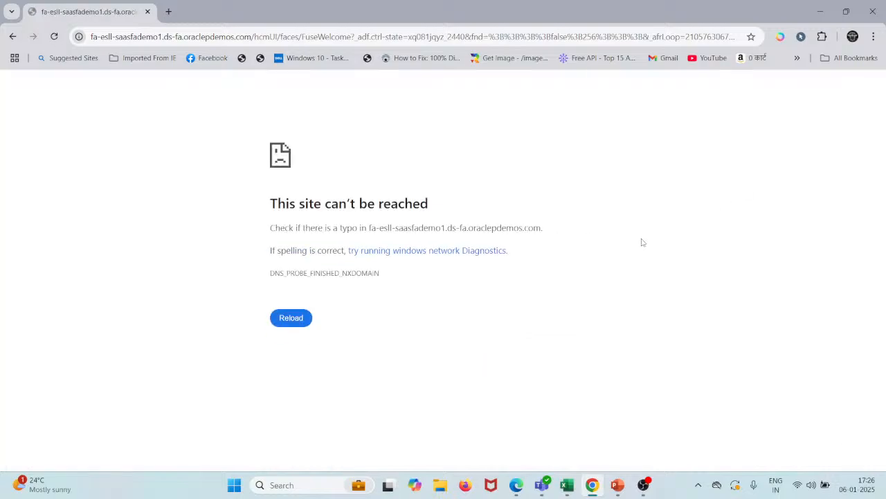
left_click(278, 321)
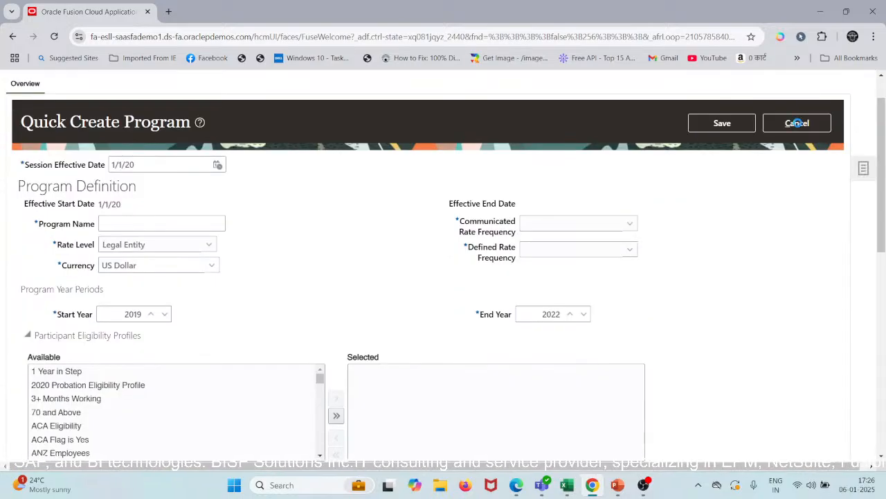
left_click(797, 123)
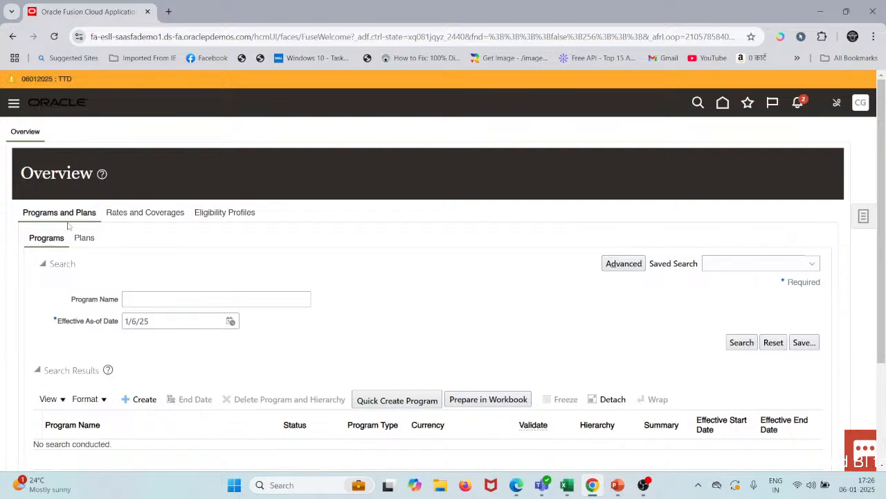
Search the plans for the name Medical as of the given effective date.
left_click(87, 242)
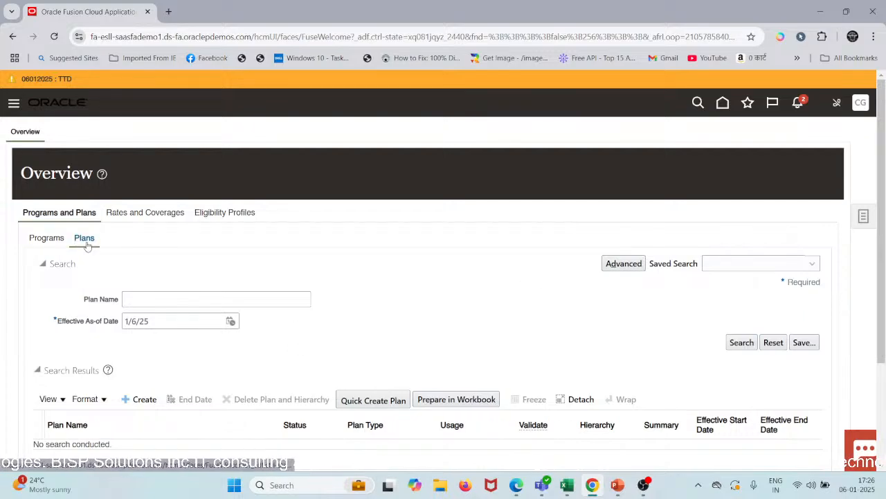
left_click(159, 300)
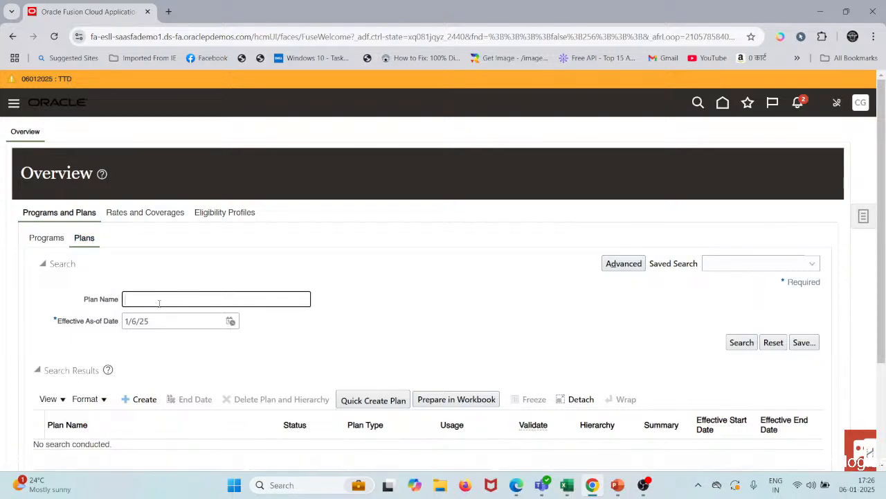
type("Medical")
key("Tab")
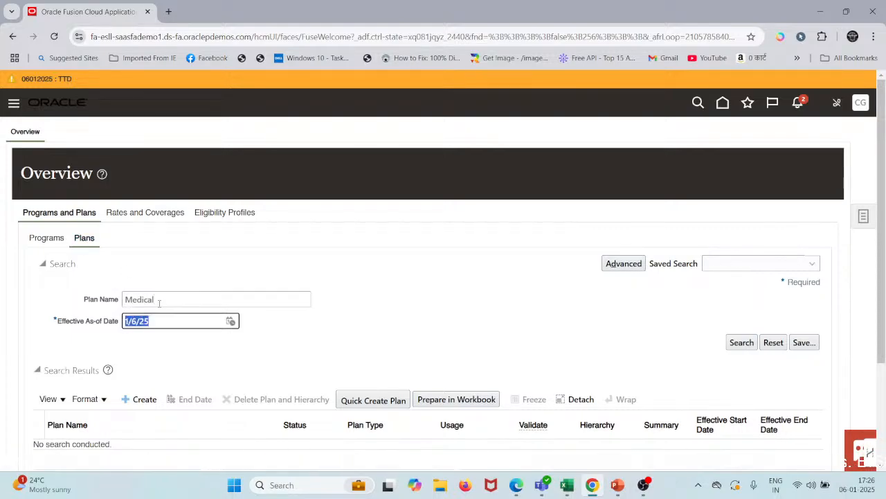
key("Tab")
key("Tab")
key("shift+Tab")
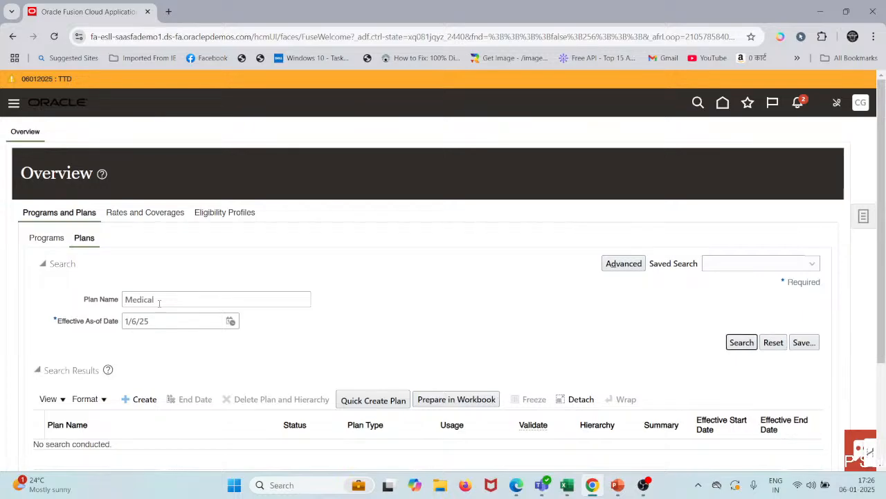
key("Return")
scroll(152, 416, "down", 2)
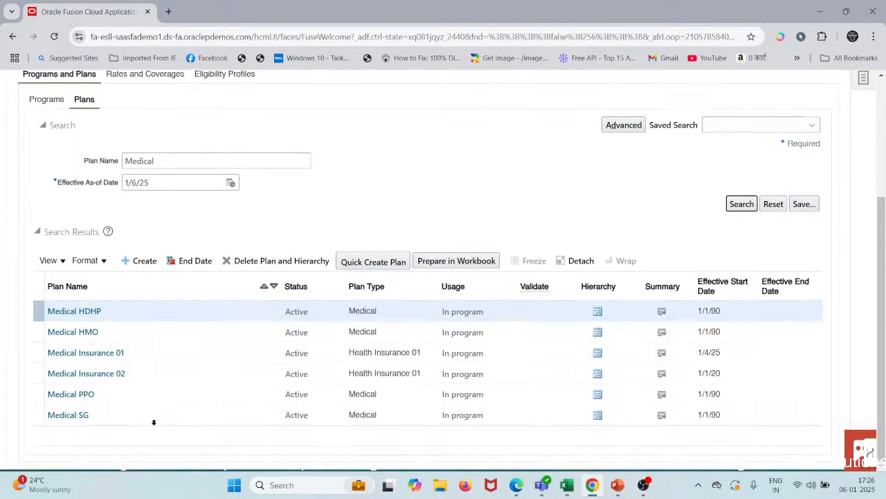
Examine the plan types and effective start dates of Medical Insurance 01 and Medical Insurance 02.
scroll(108, 376, "down", 1)
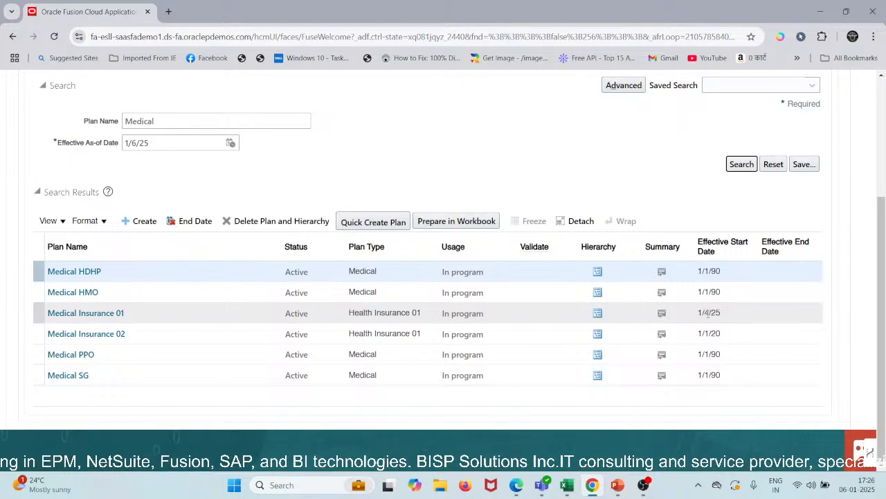
left_click(280, 256)
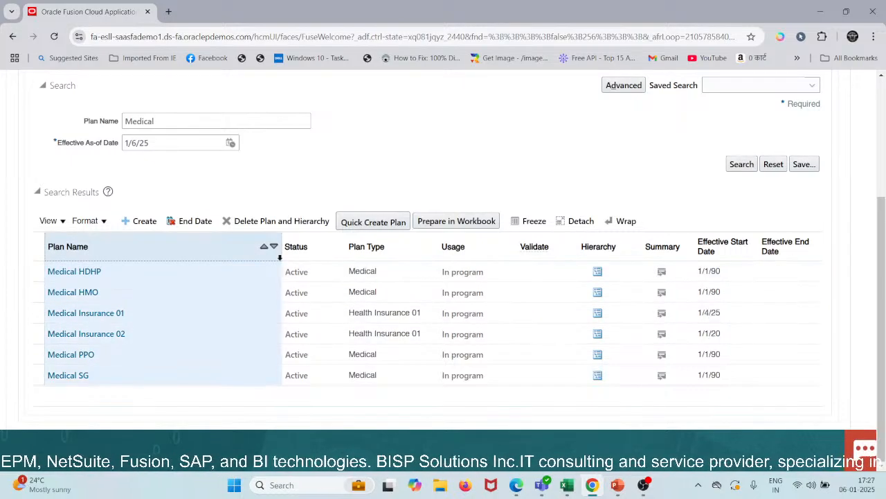
left_click(378, 319)
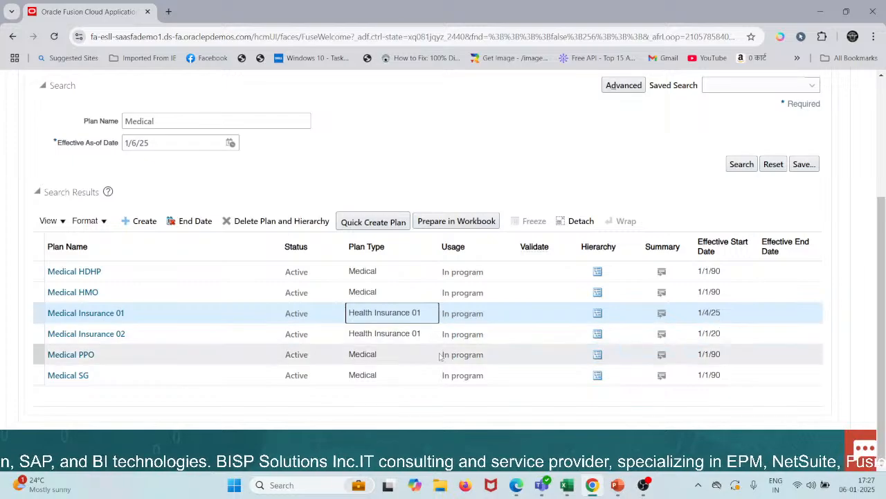
left_click(419, 331)
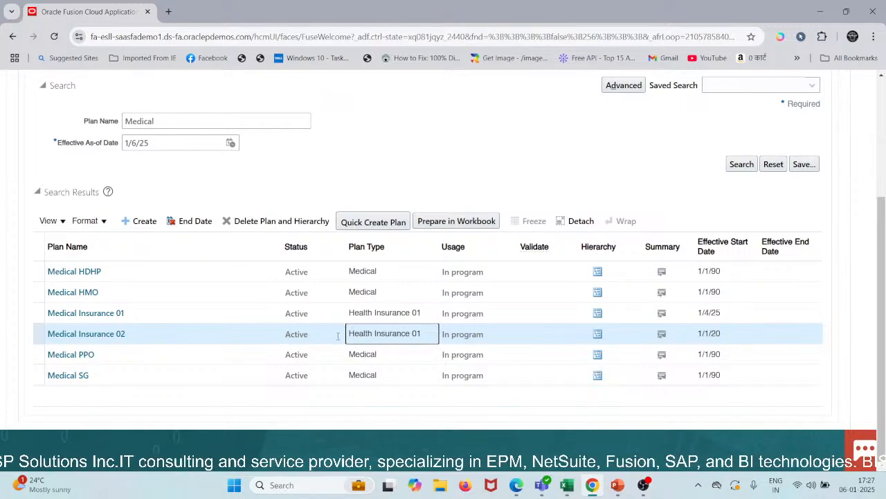
Return to the programs list and start creating a new program with the full creation form.
scroll(338, 336, "up", 3)
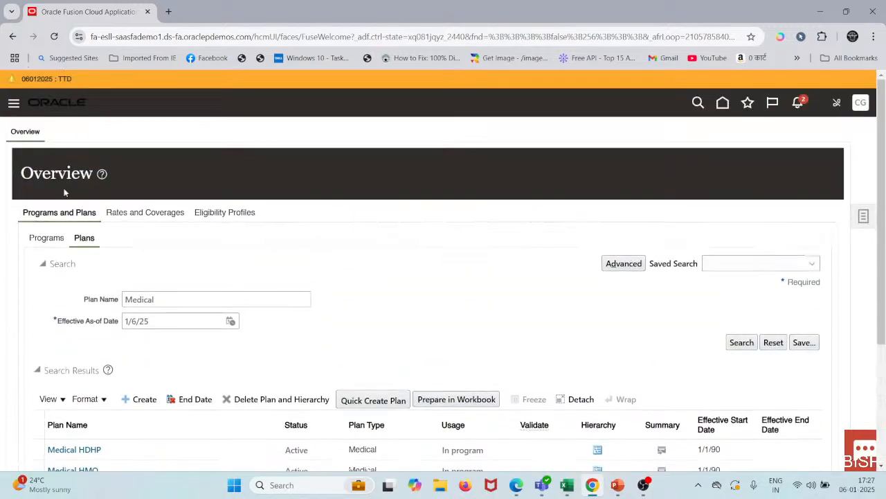
left_click(46, 238)
scroll(361, 287, "down", 2)
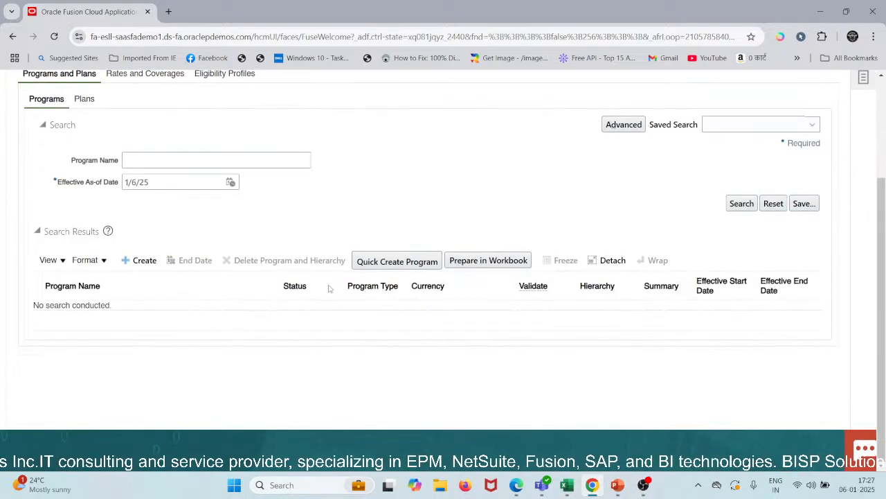
left_click(123, 264)
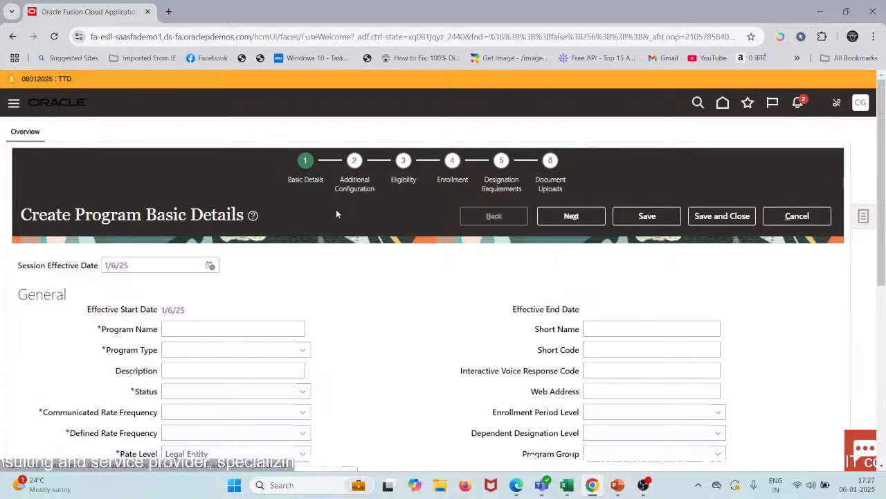
Set the new program's Session Effective Date to 1/1/20 and accept losing unsaved changes.
left_click(131, 264)
key("shift+Left")
key("shift+Left")
key("shift+Left")
key("shift+Left")
key("shift+Left")
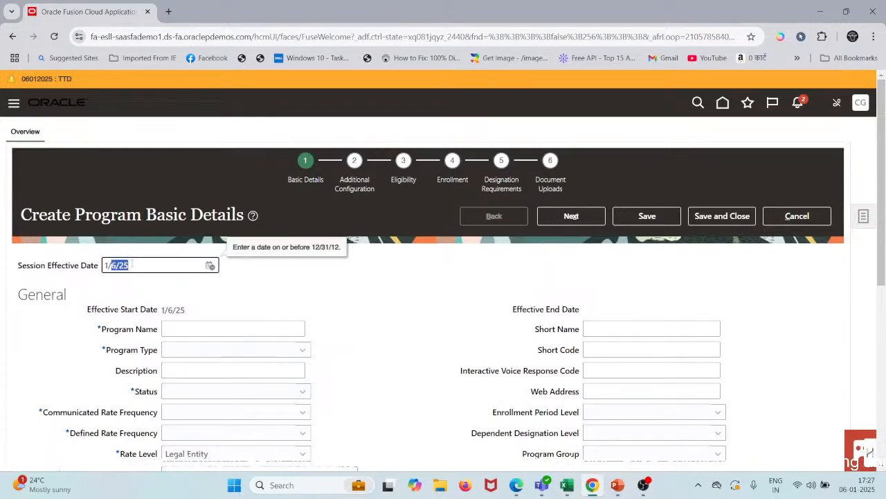
type("/1/20")
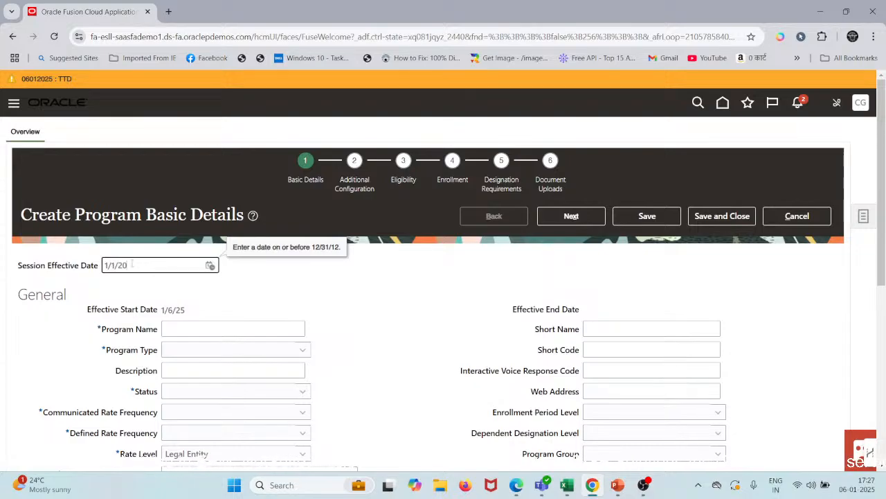
key("Tab")
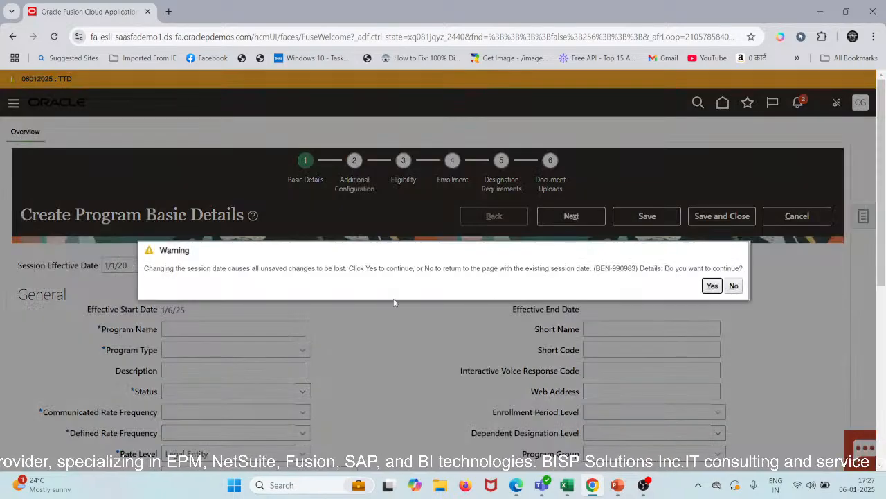
left_click(712, 285)
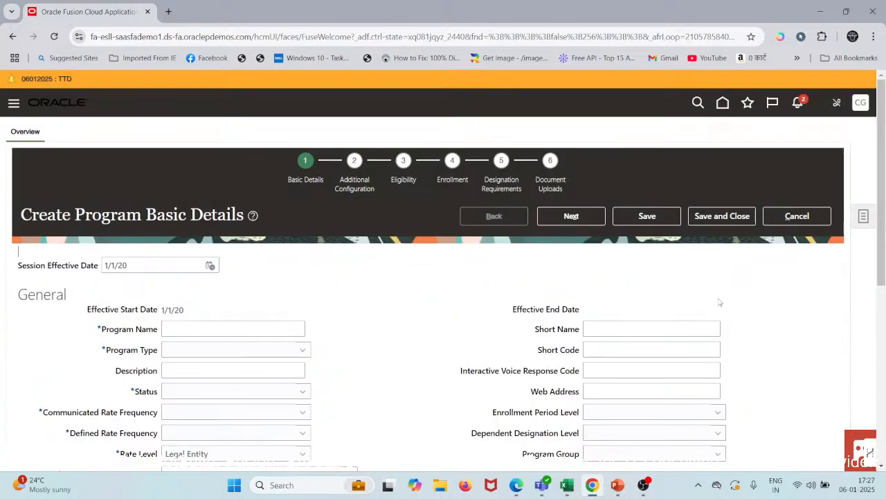
Name the program Health Insurance Program.
left_click(232, 327)
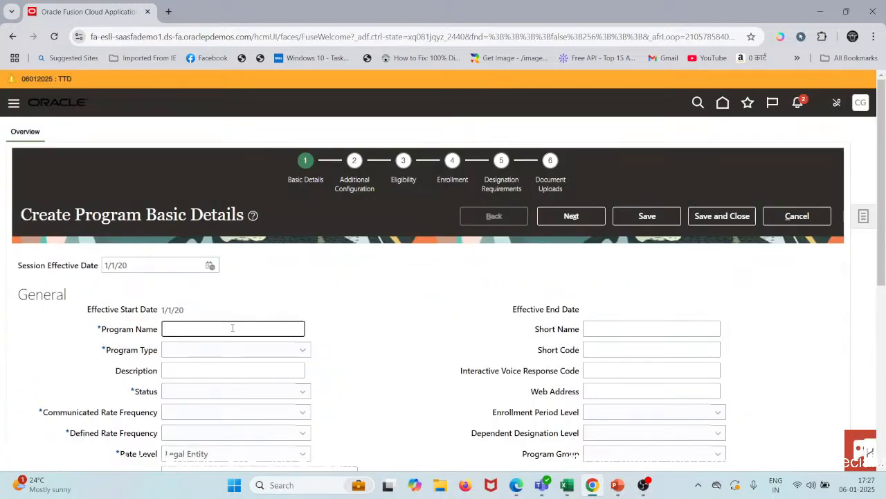
type("Health ")
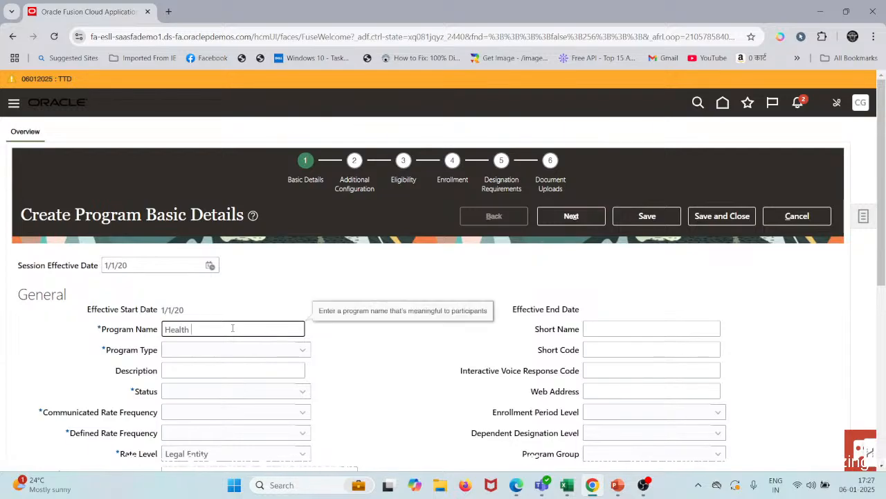
type("Insurance ")
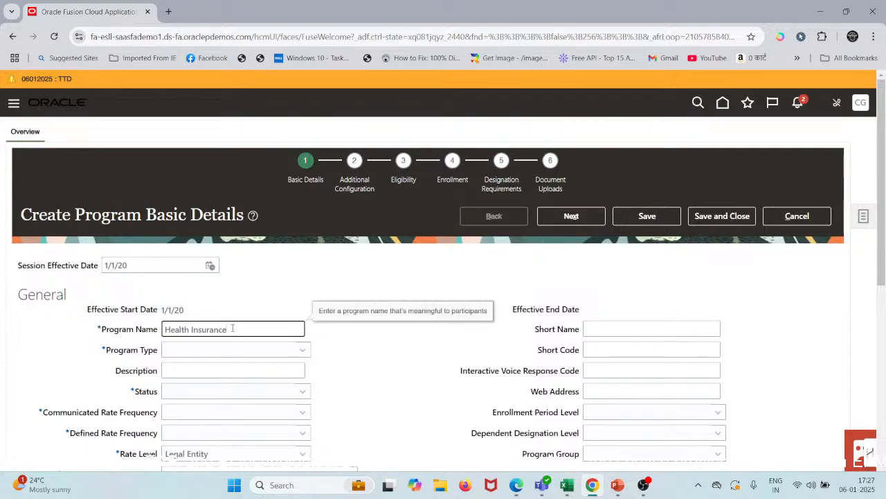
type("Program")
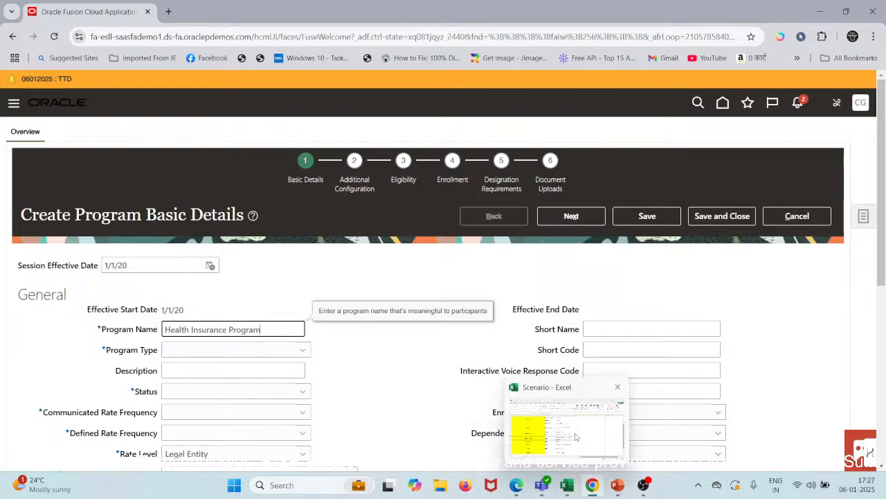
Switch to the Scenario workbook in Excel, change program name cell C15 to Health Insurance Program, and return to the program form in Chrome.
left_click(558, 433)
double_click(434, 411)
type("P")
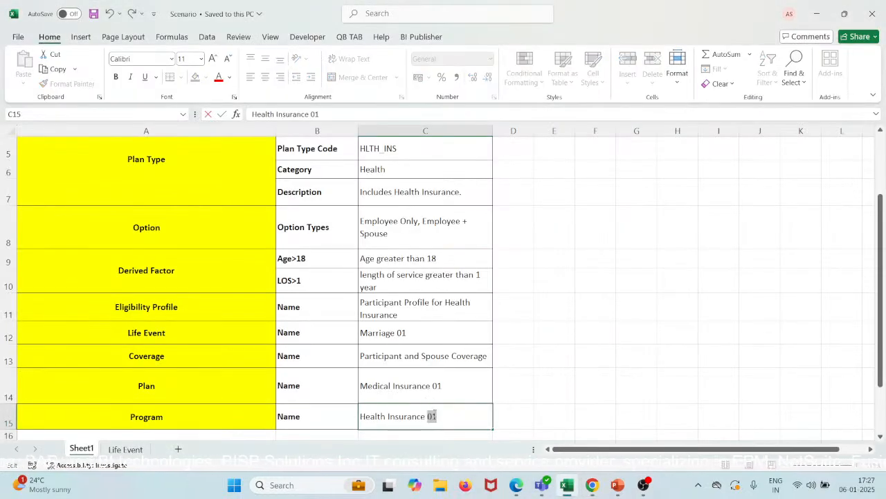
type("rogram")
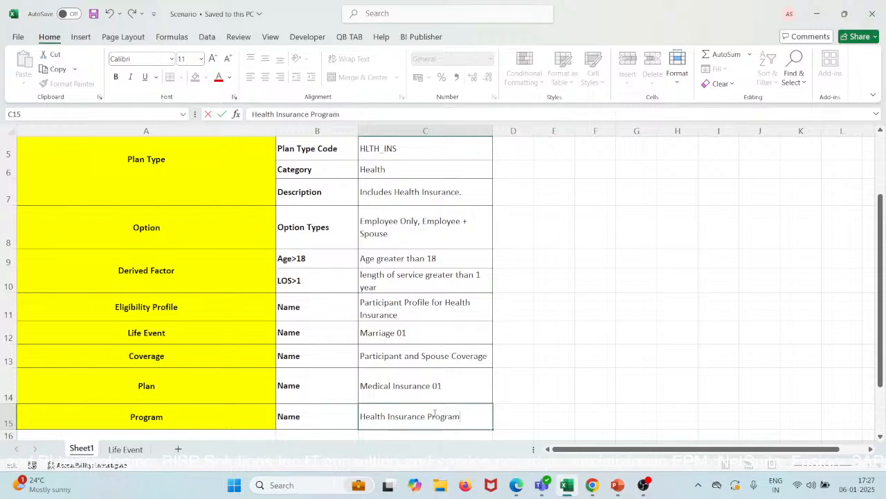
key("ctrl+Return")
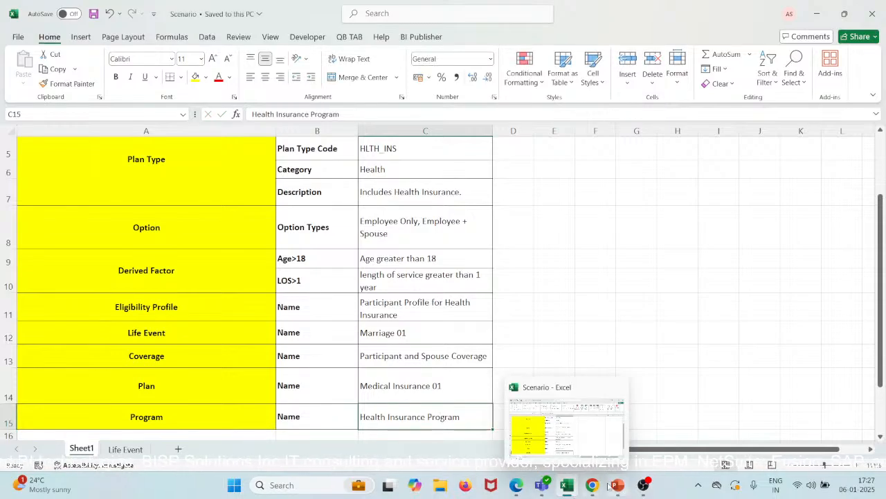
mouse_move(593, 485)
left_click(569, 448)
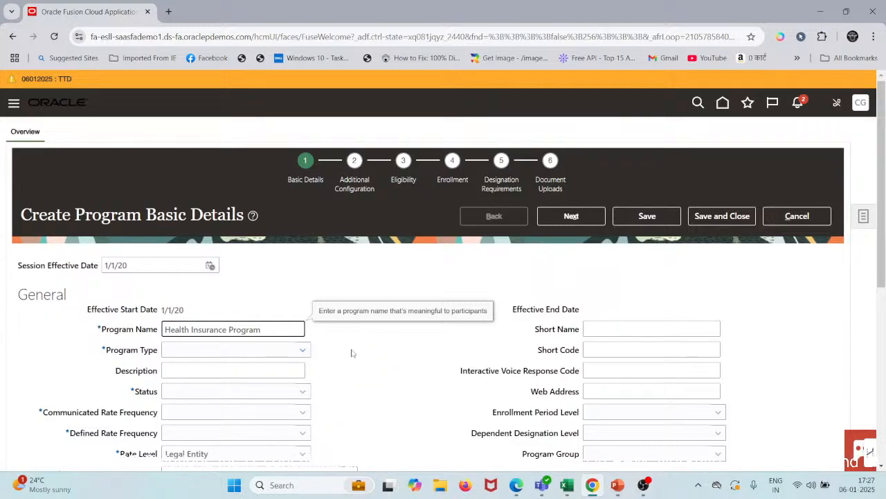
Set the Program Type to Core and the Status to Active.
scroll(339, 343, "down", 1)
left_click(271, 299)
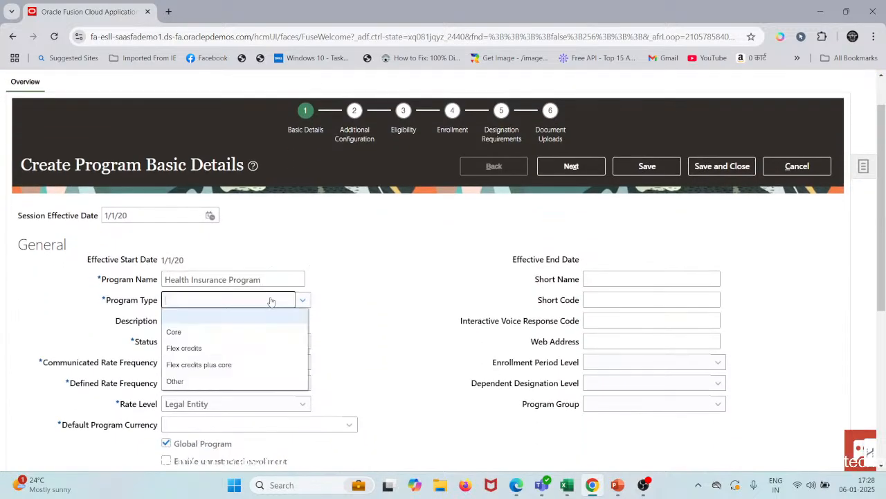
left_click(263, 336)
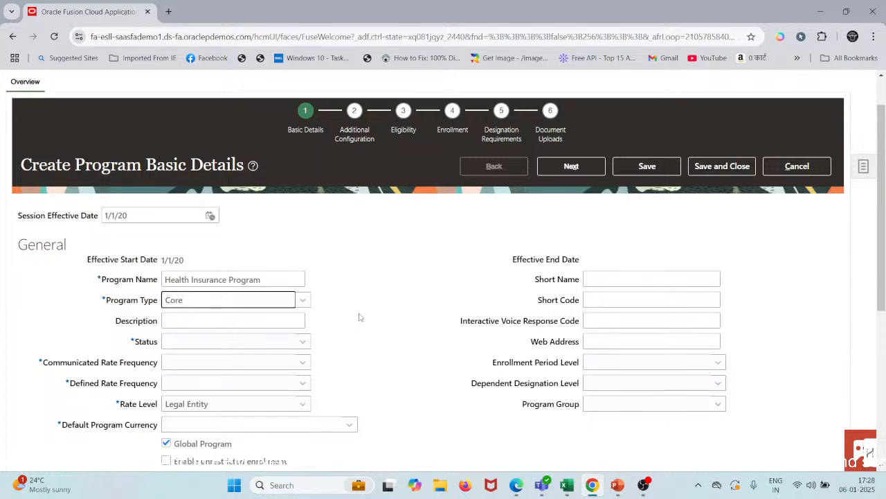
left_click(269, 342)
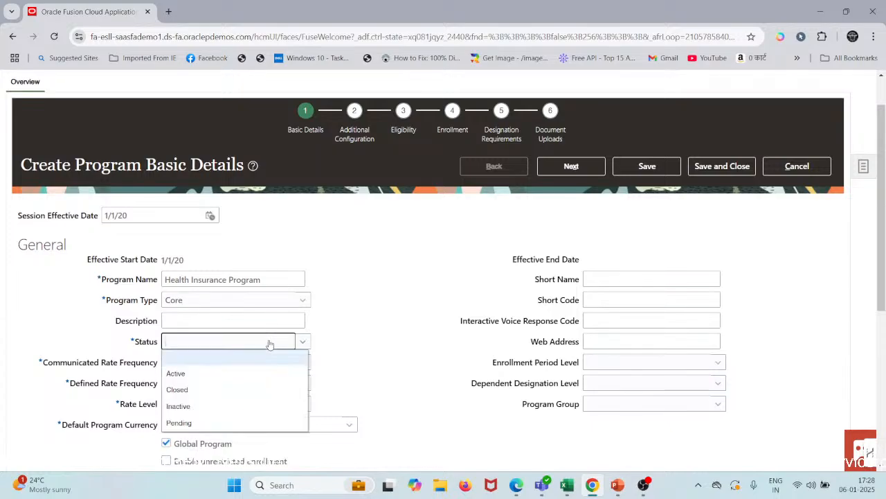
left_click(232, 372)
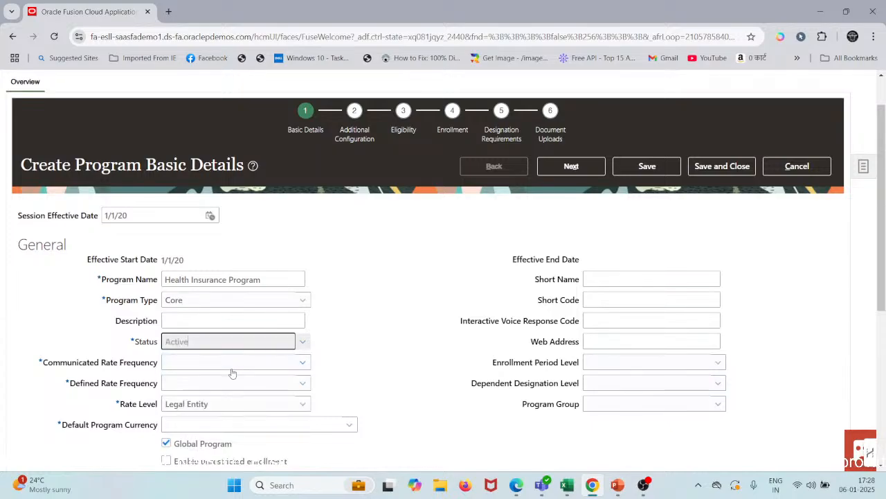
Set the Communicated Rate Frequency to Per month and the Defined Rate Frequency to Monthly, with Legal Entity as the Rate Level.
scroll(338, 352, "down", 1)
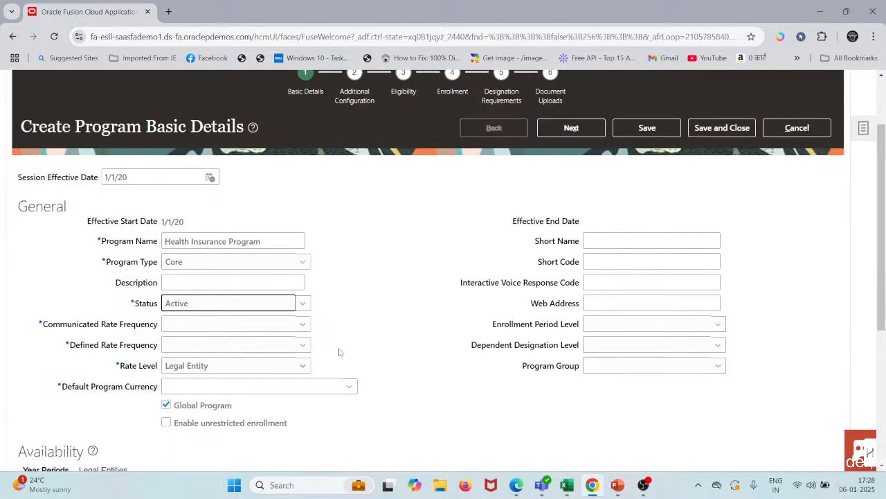
left_click(211, 327)
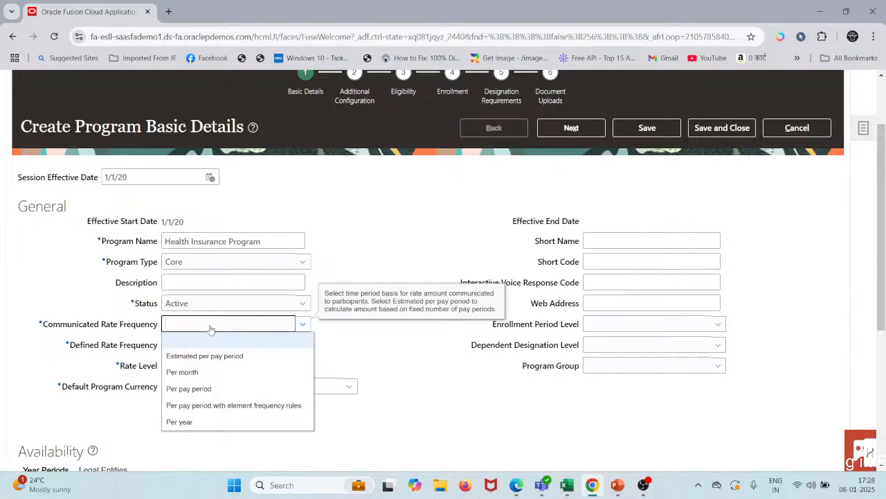
left_click(220, 371)
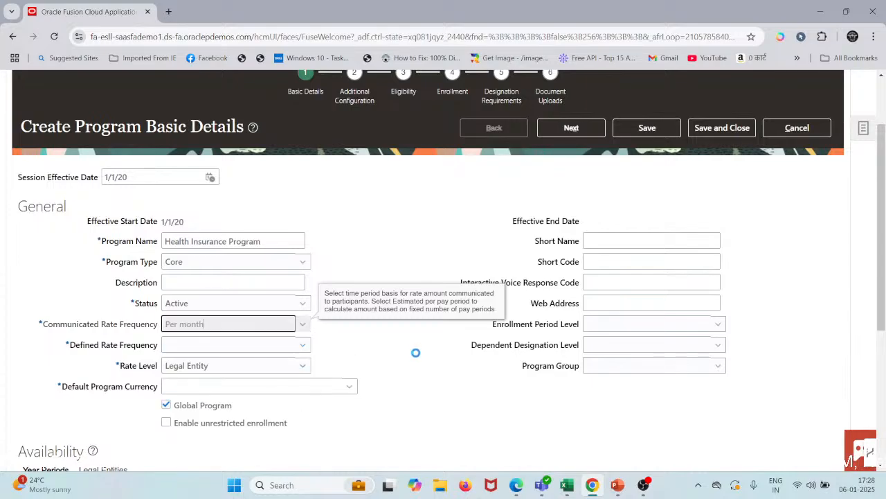
scroll(418, 356, "down", 1)
left_click(244, 273)
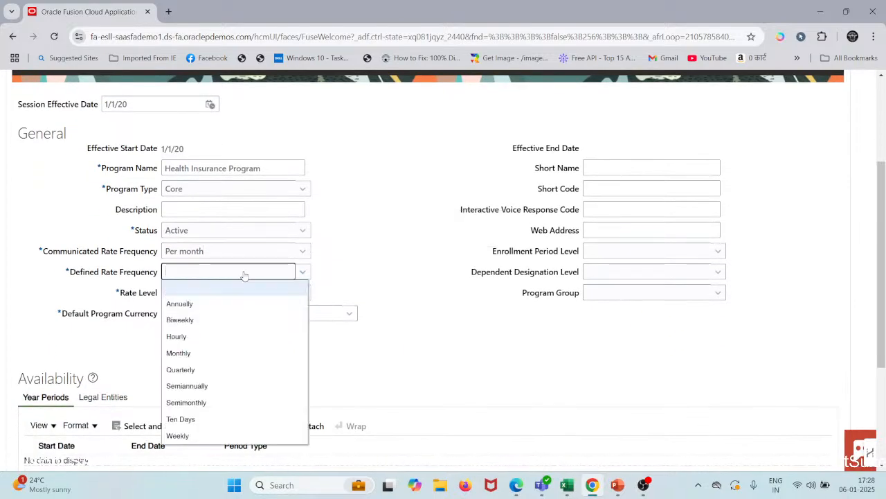
left_click(204, 354)
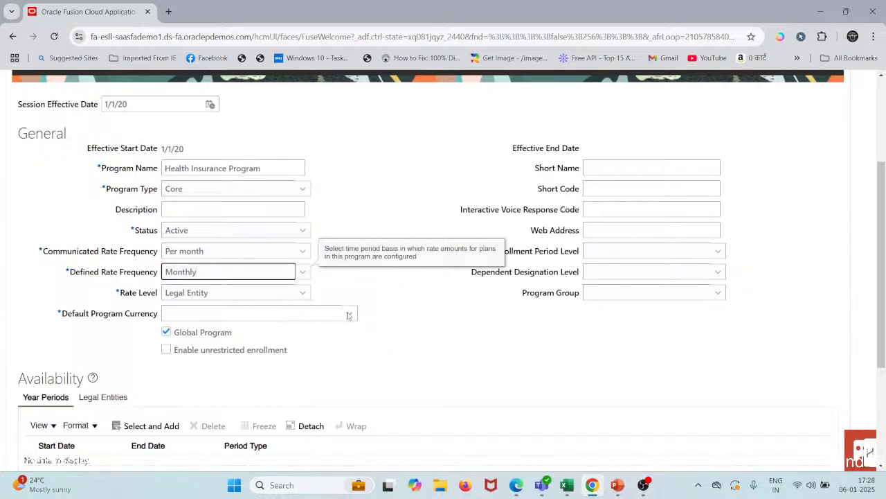
left_click(287, 295)
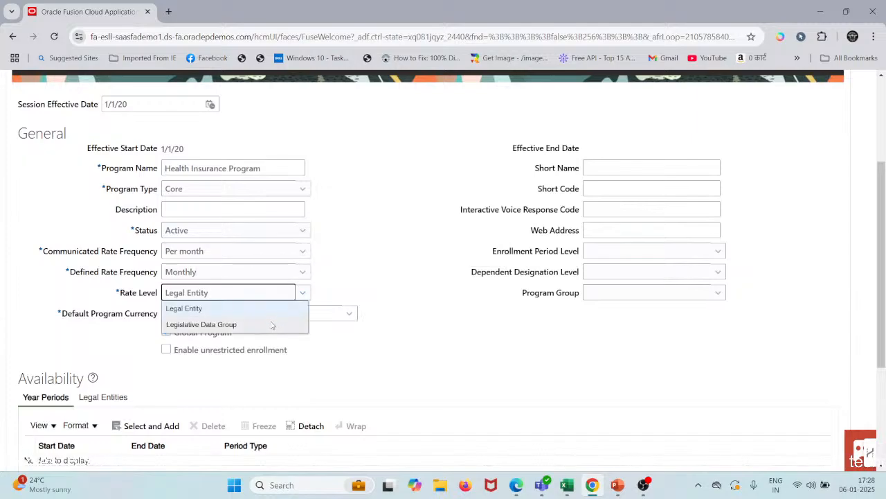
left_click(275, 312)
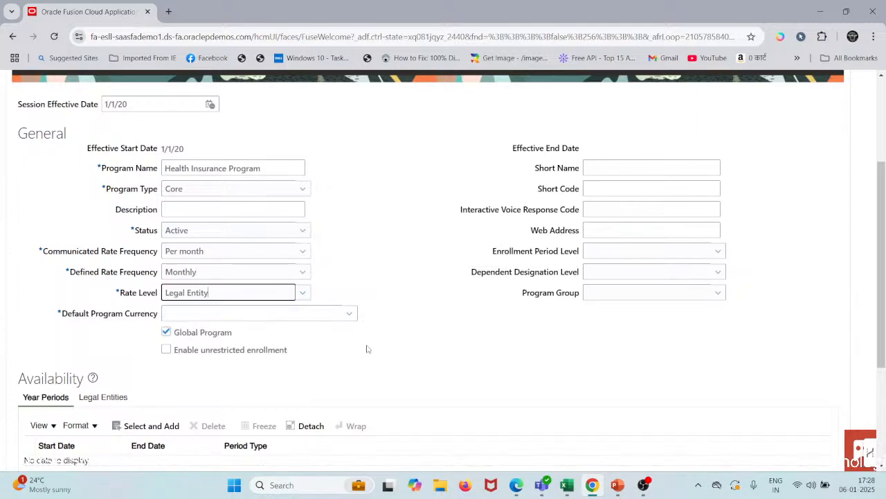
Look up the currency code USD and set the Default Program Currency to US Dollar.
left_click(350, 313)
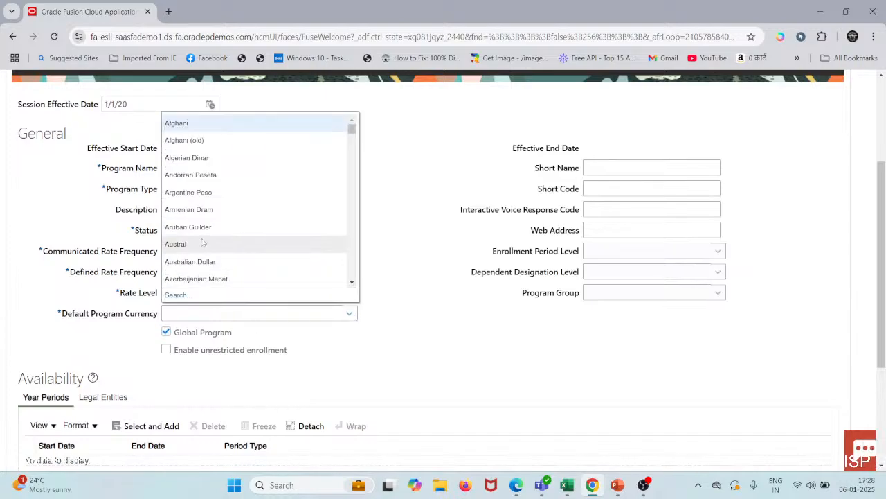
left_click(175, 295)
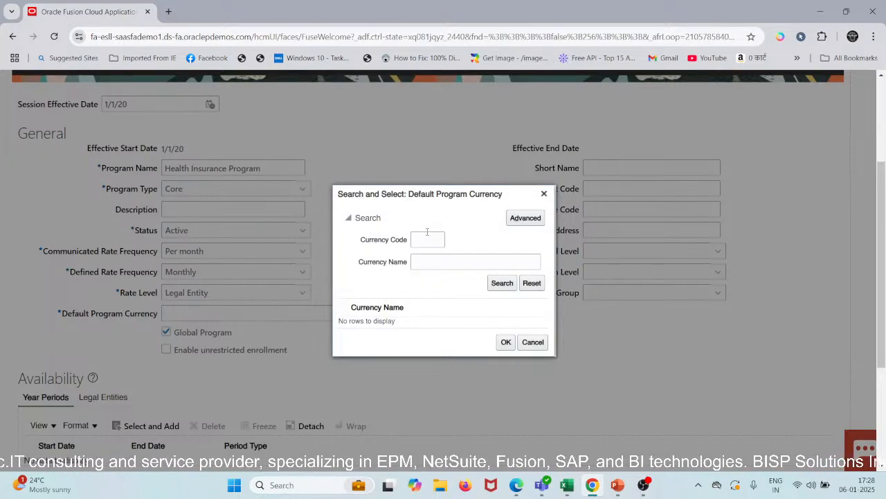
left_click(428, 239)
type("U")
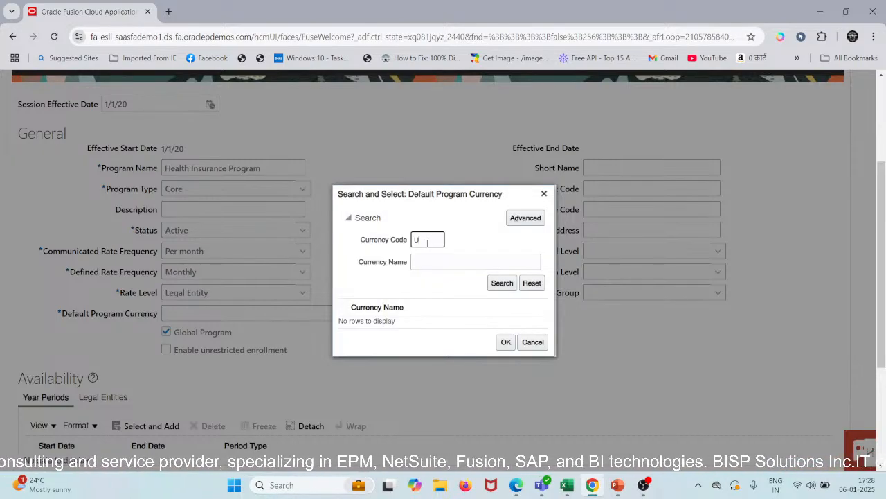
type("S")
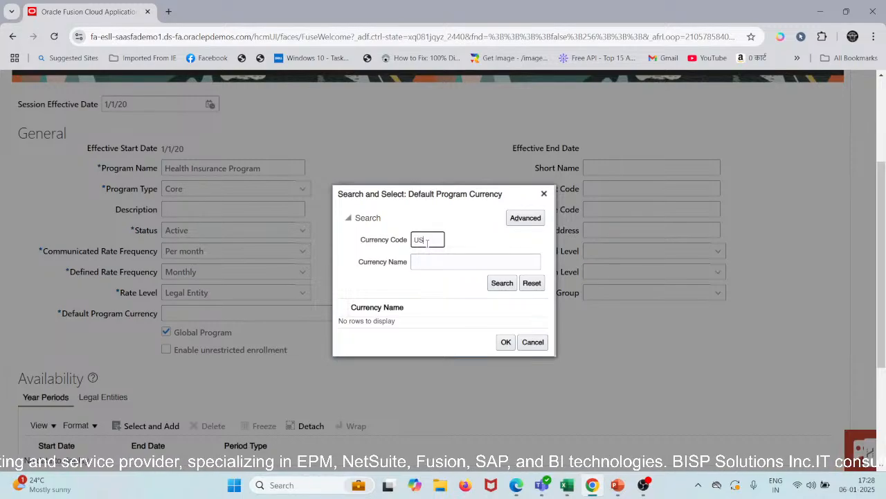
type("D")
key("Tab")
key("Tab")
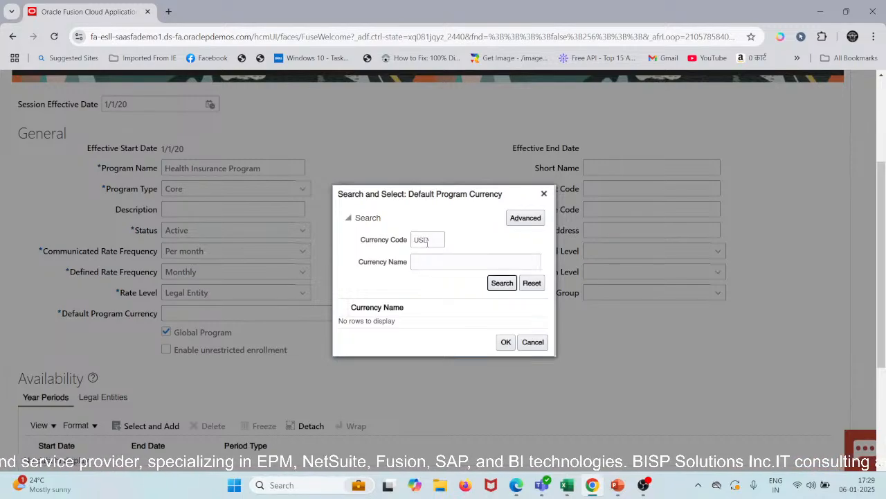
key("Return")
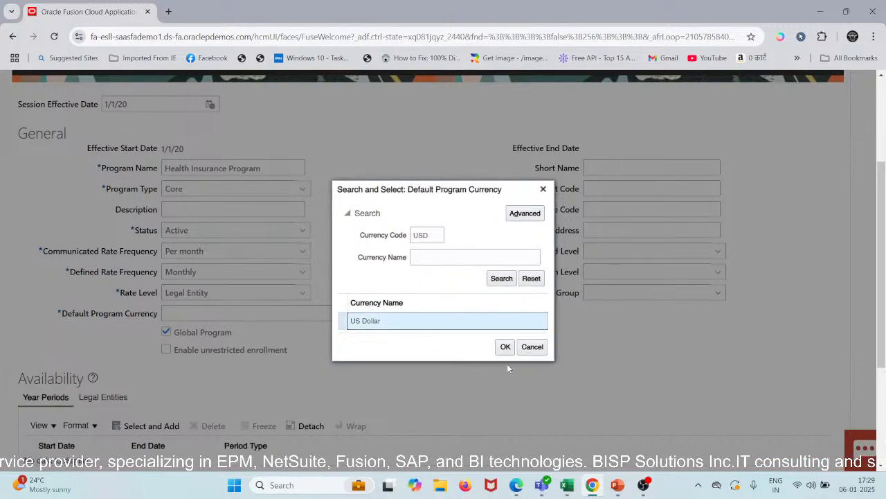
left_click(506, 346)
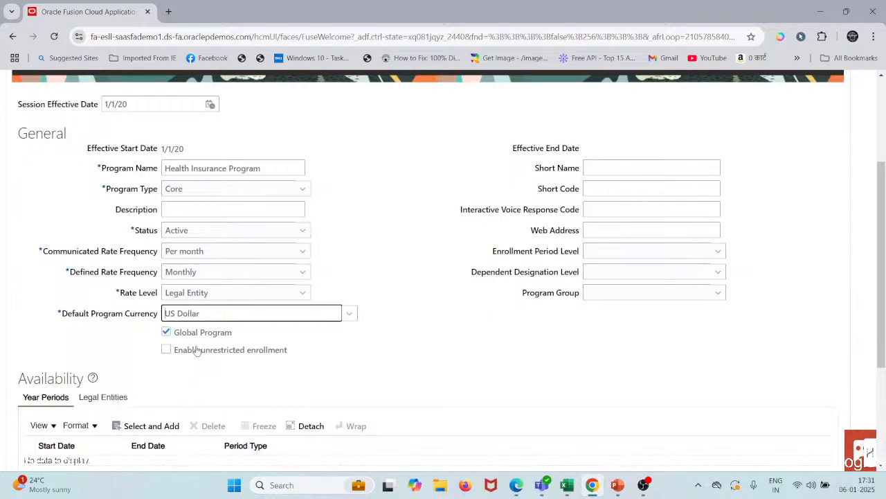
Select the calendar year periods 1/1/24 - 12/31/24 through 1/1/27 - 12/31/27 for the program's availability.
scroll(197, 350, "down", 3)
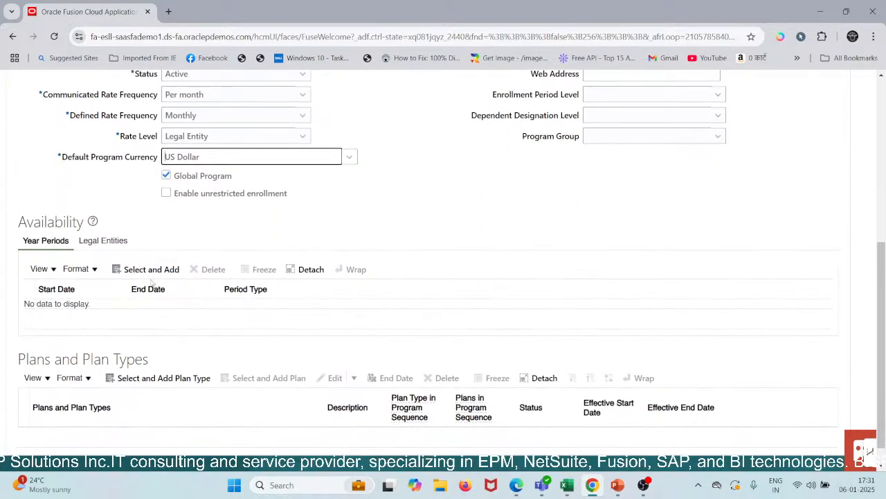
left_click(149, 269)
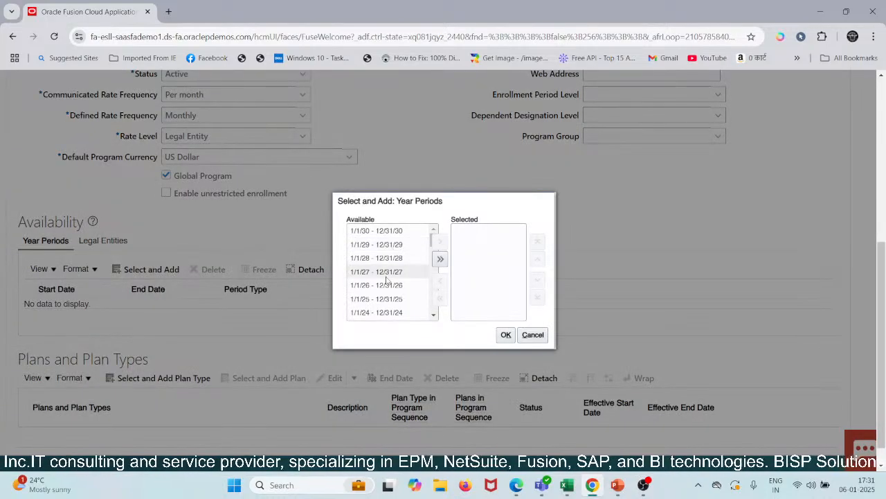
scroll(387, 279, "down", 1)
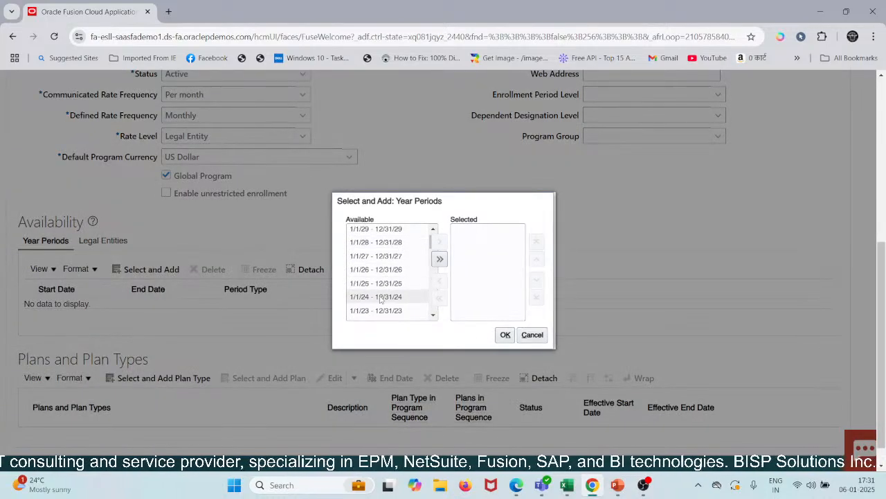
left_click(379, 297)
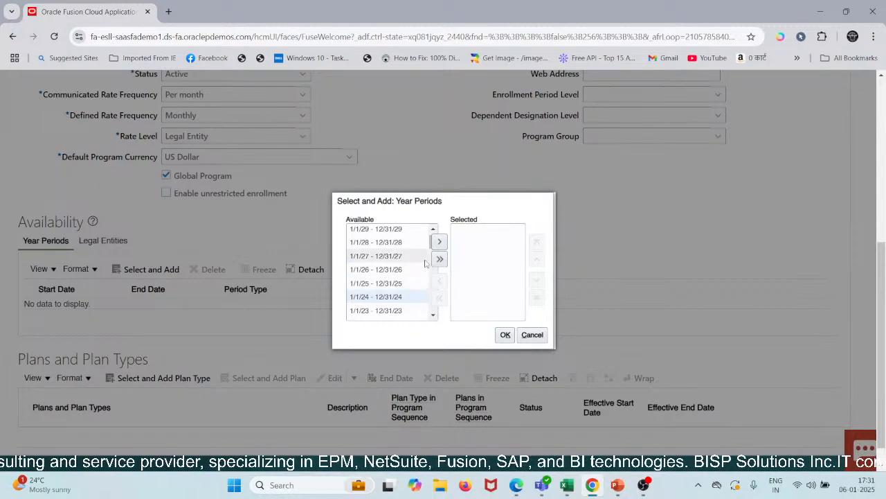
left_click(439, 241)
left_click(391, 286)
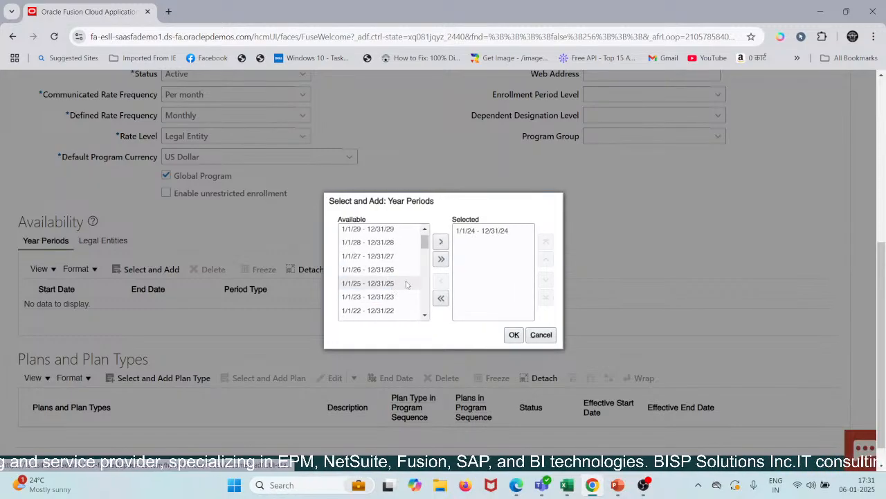
left_click(441, 241)
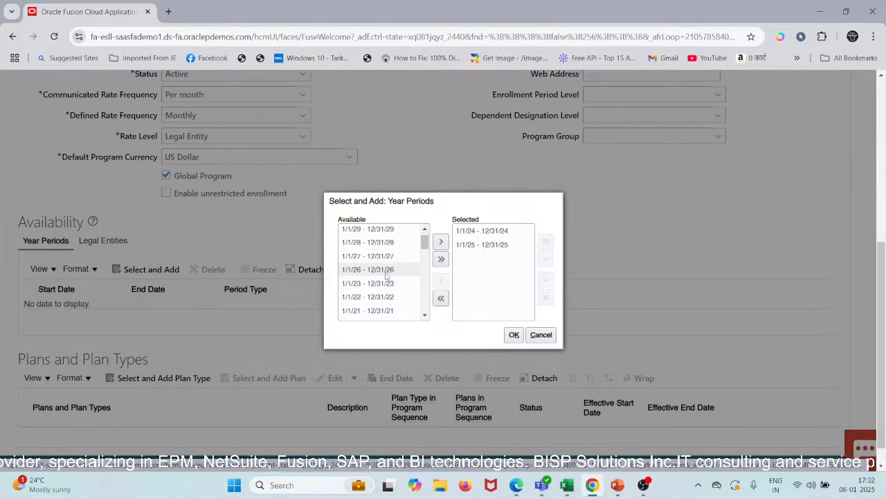
double_click(386, 270)
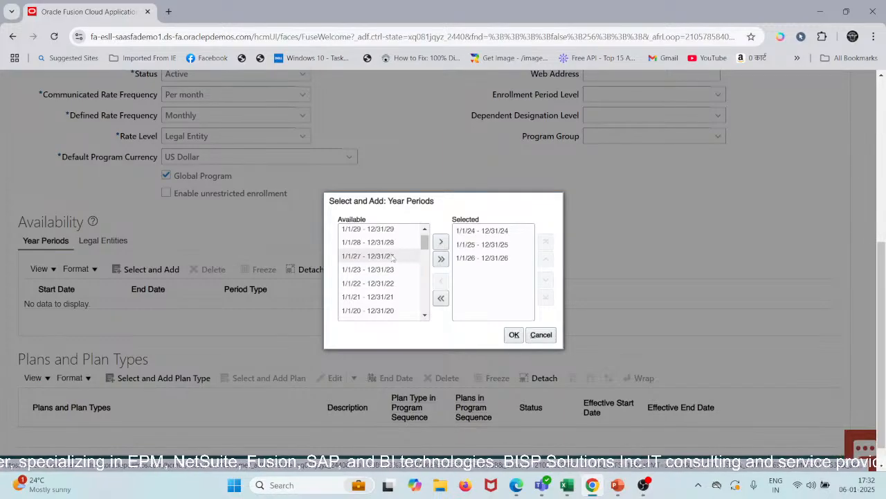
left_click(441, 241)
Include the year periods 1/1/28 - 12/31/28 through 1/1/30 - 12/31/30 and add the whole selection to the program.
left_click(378, 244)
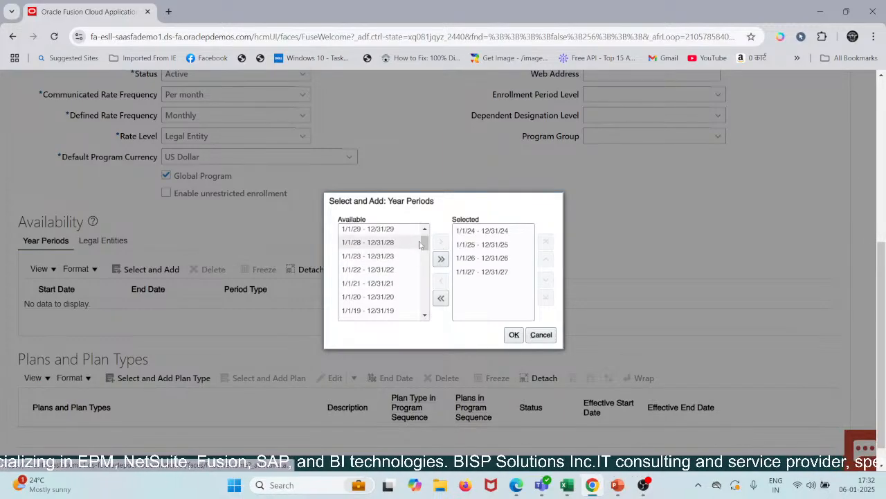
left_click(440, 241)
left_click(379, 229)
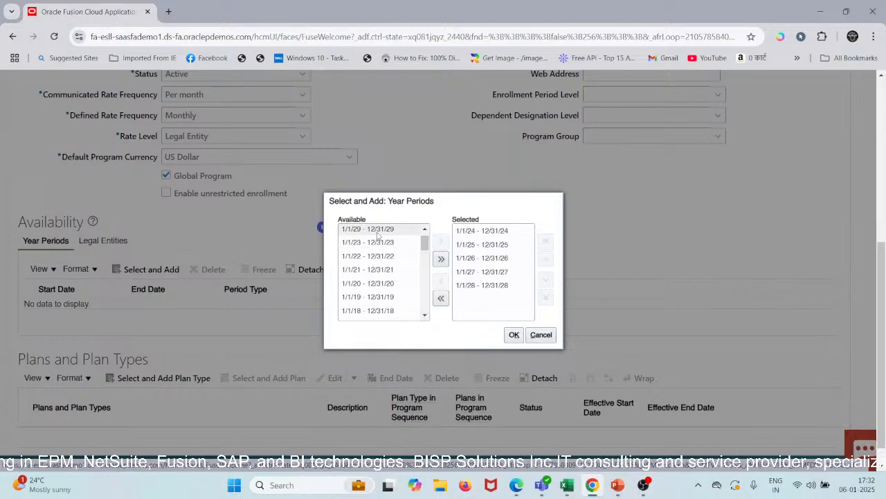
left_click(440, 242)
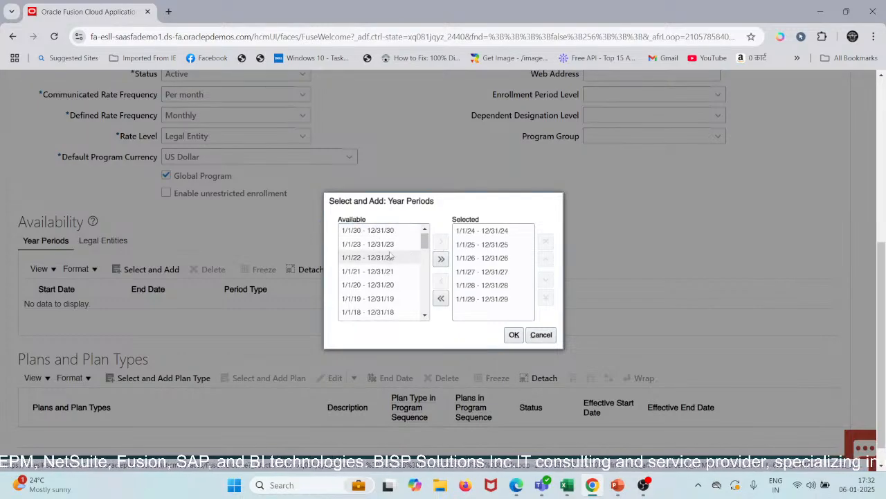
left_click(385, 234)
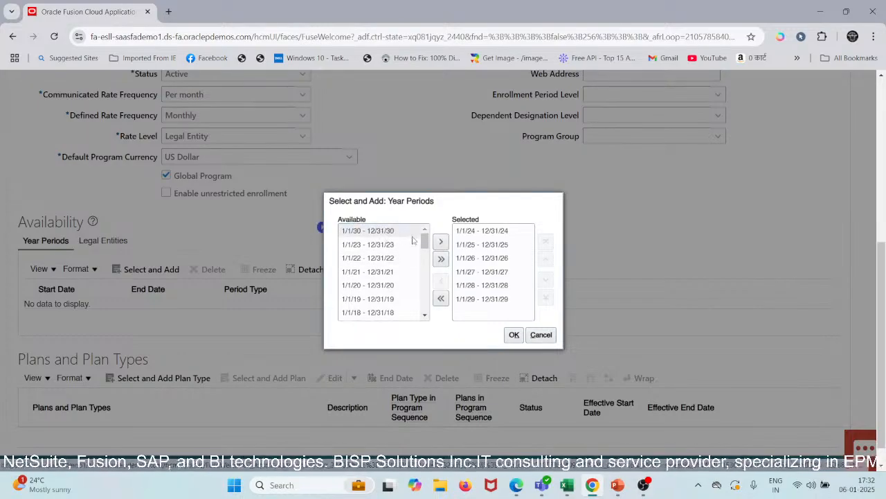
left_click(441, 243)
left_click(515, 338)
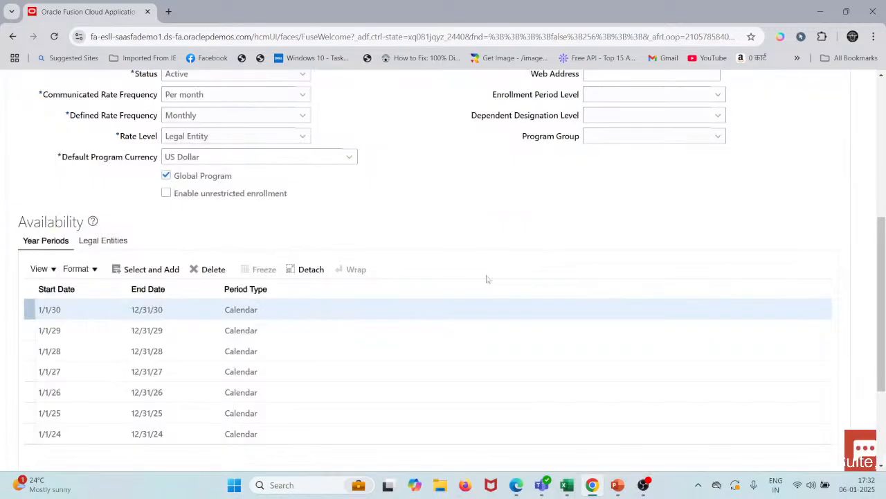
scroll(309, 254, "down", 1)
scroll(309, 255, "down", 1)
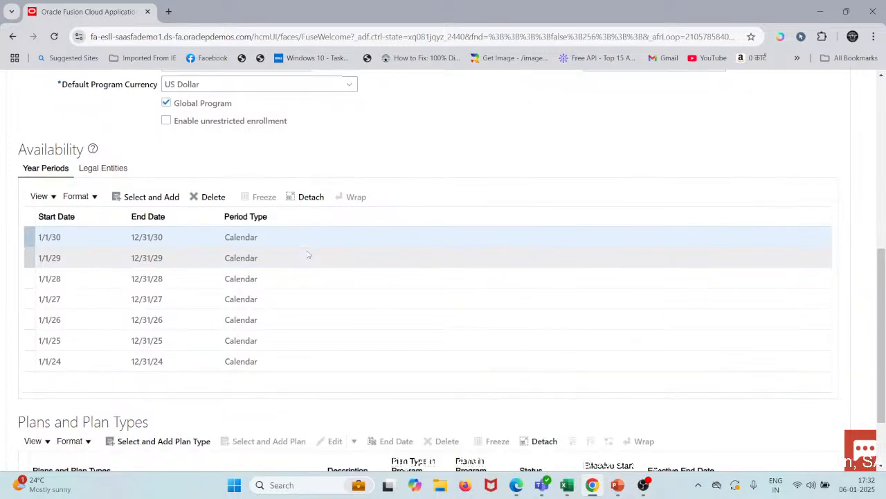
scroll(190, 363, "down", 1)
left_click(173, 352)
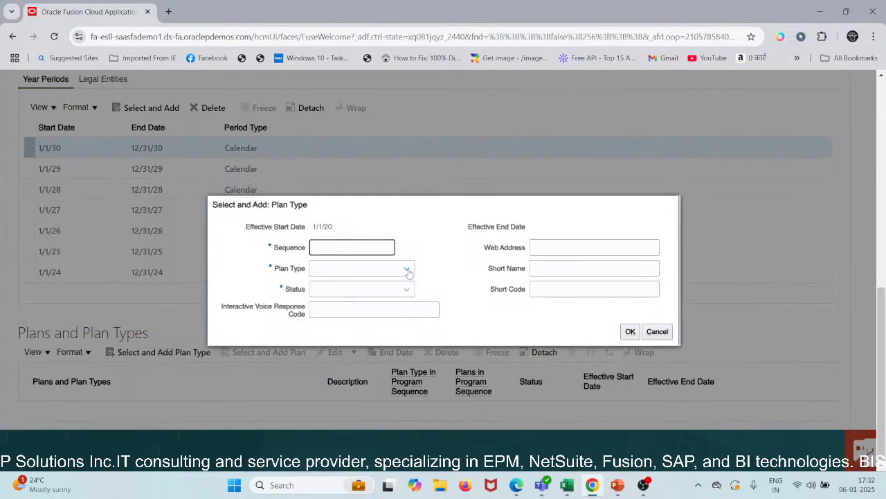
left_click(407, 270)
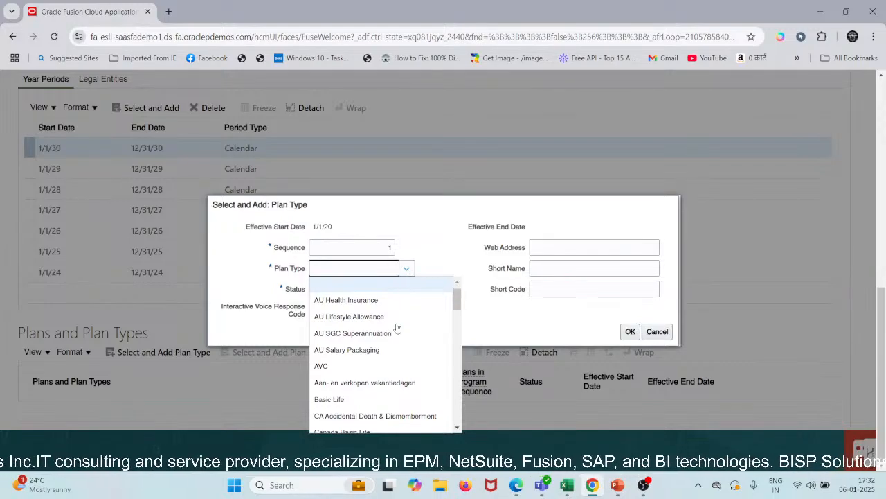
scroll(397, 326, "down", 3)
scroll(397, 326, "down", 8)
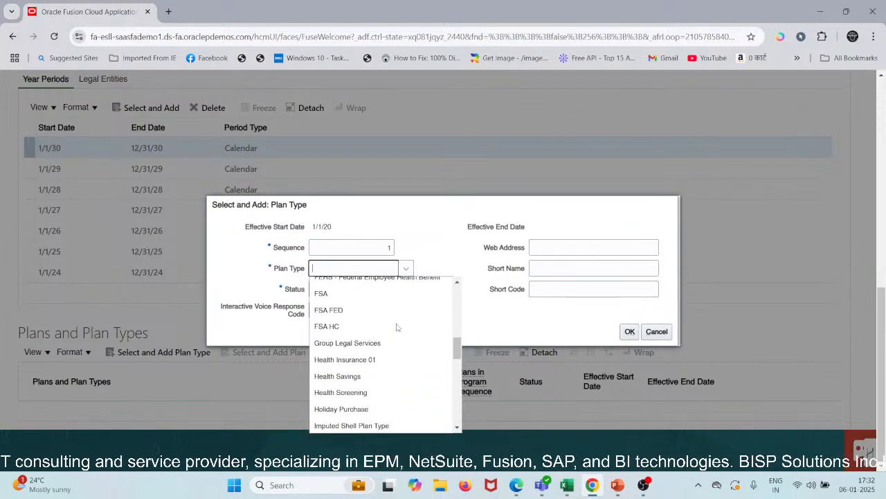
left_click(376, 307)
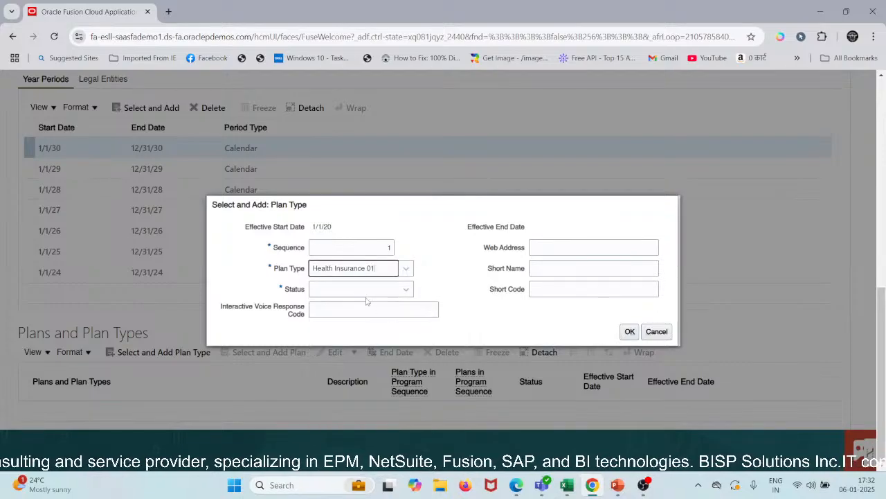
left_click(380, 289)
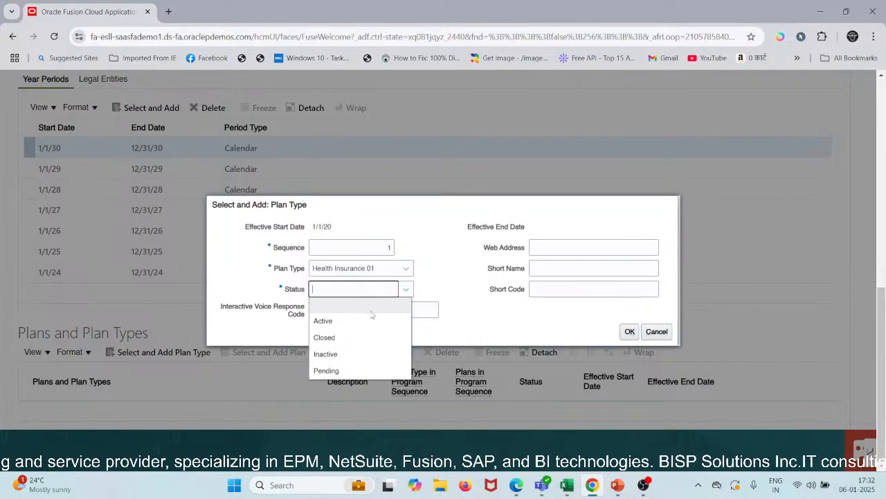
left_click(361, 320)
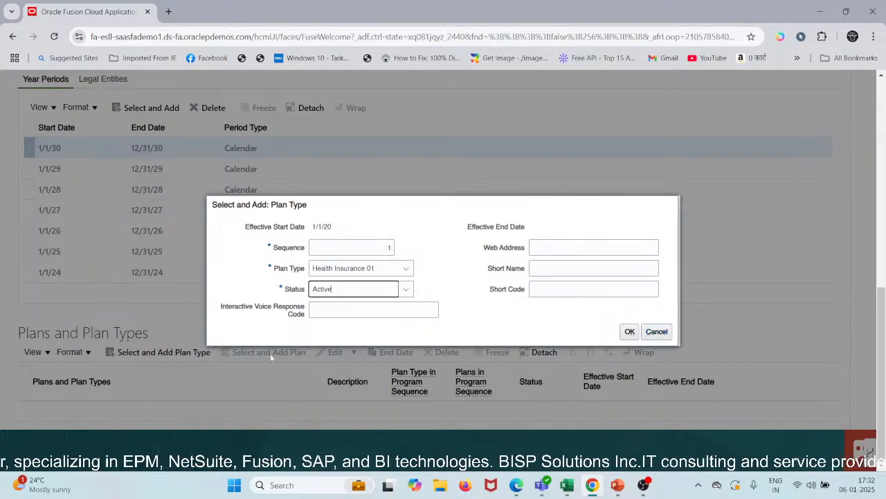
left_click(656, 331)
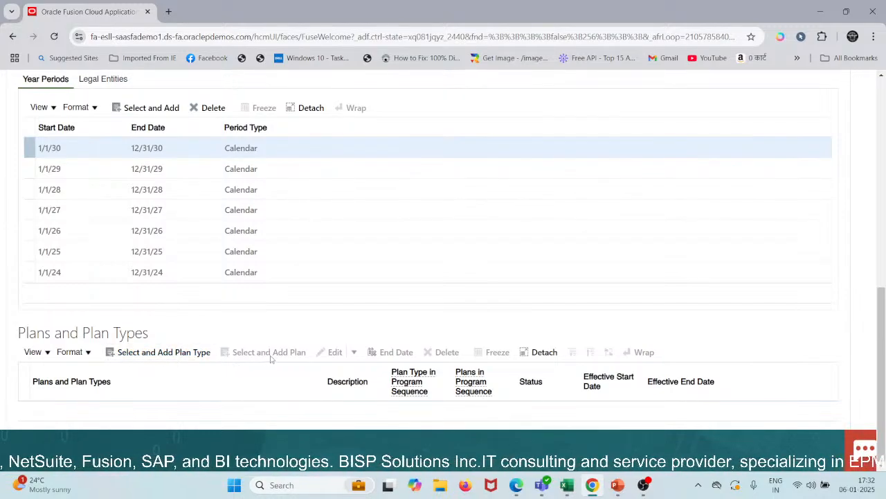
Add the plan type Health Insurance 01 to the program with sequence 1 and status Active.
left_click(164, 352)
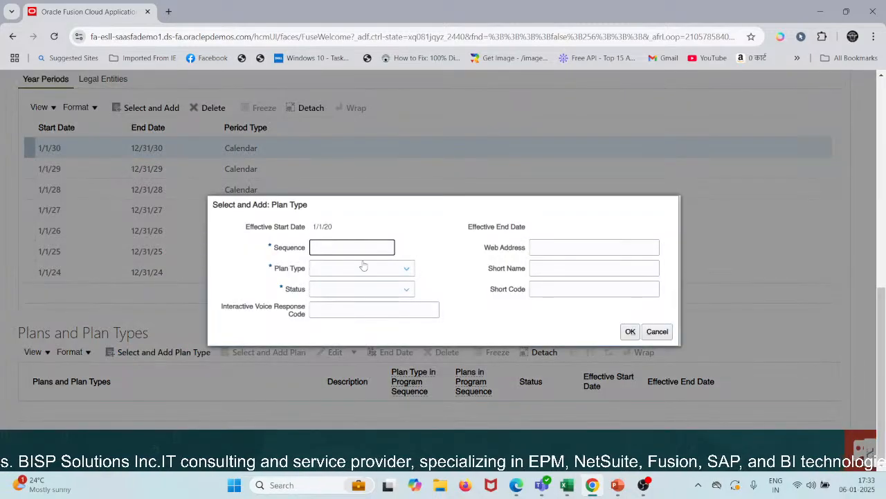
left_click(363, 268)
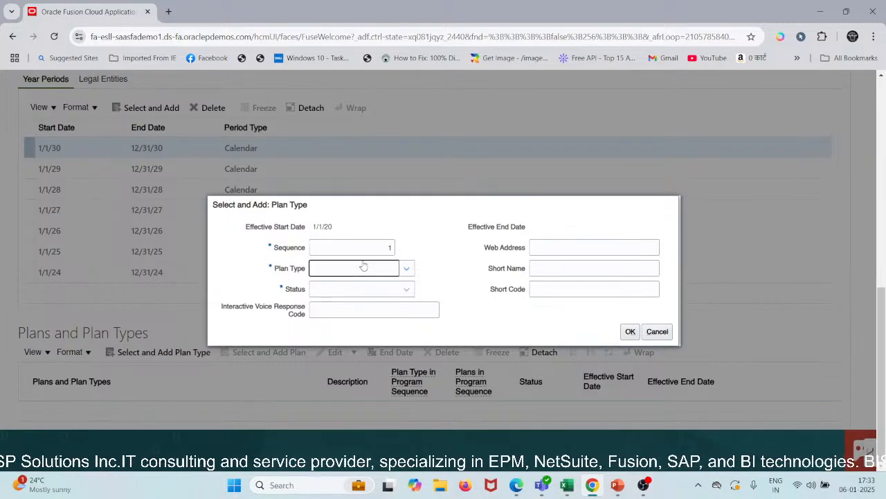
type("Health Insurance 01")
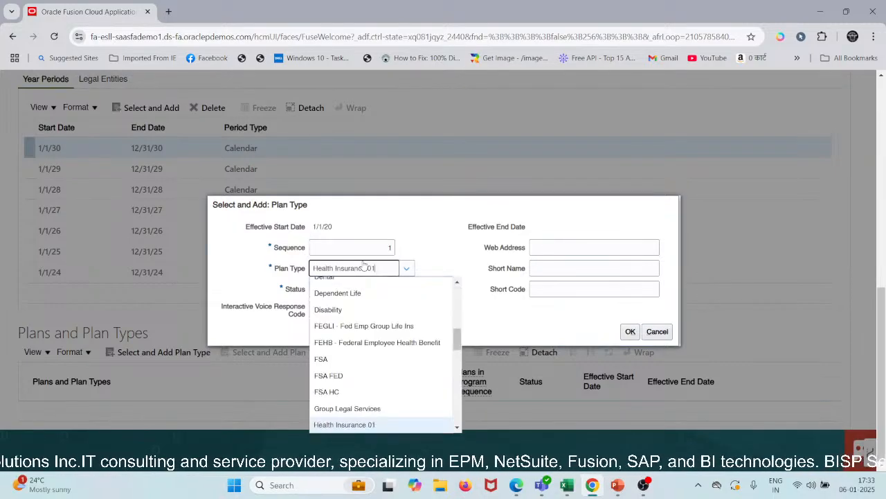
key("Tab")
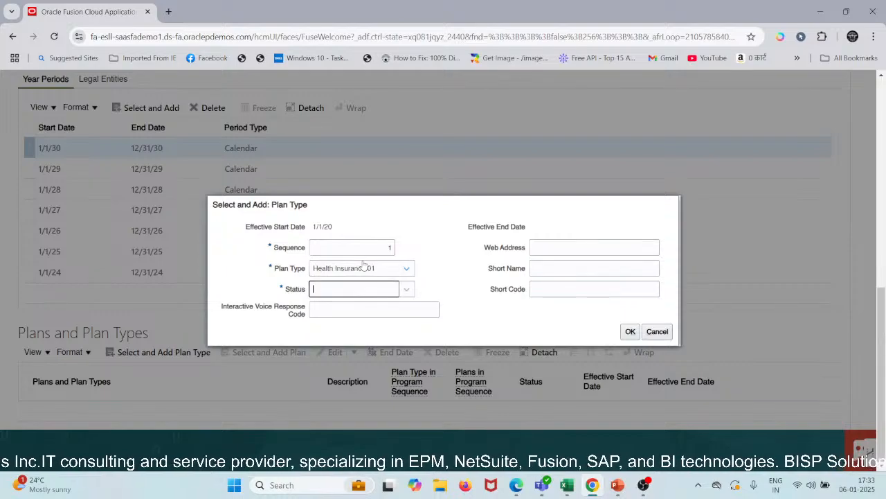
type("Active")
key("Tab")
key("Tab")
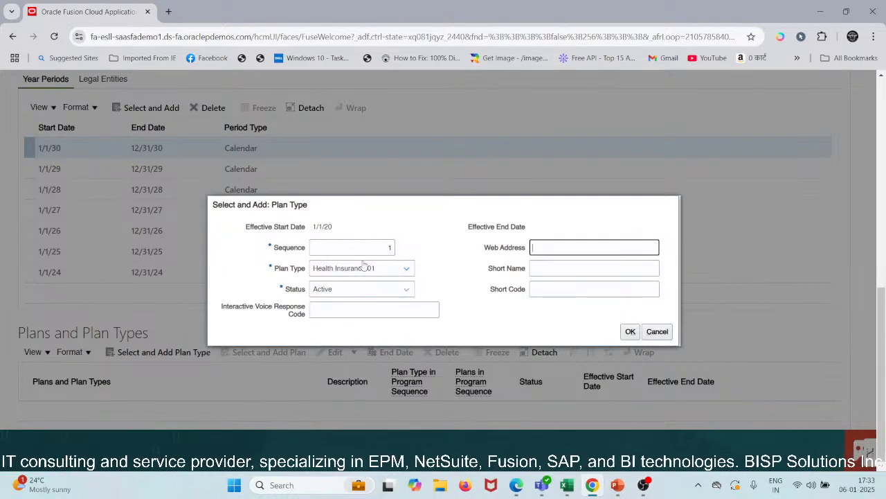
key("Tab")
key("Tab")
key("Tab")
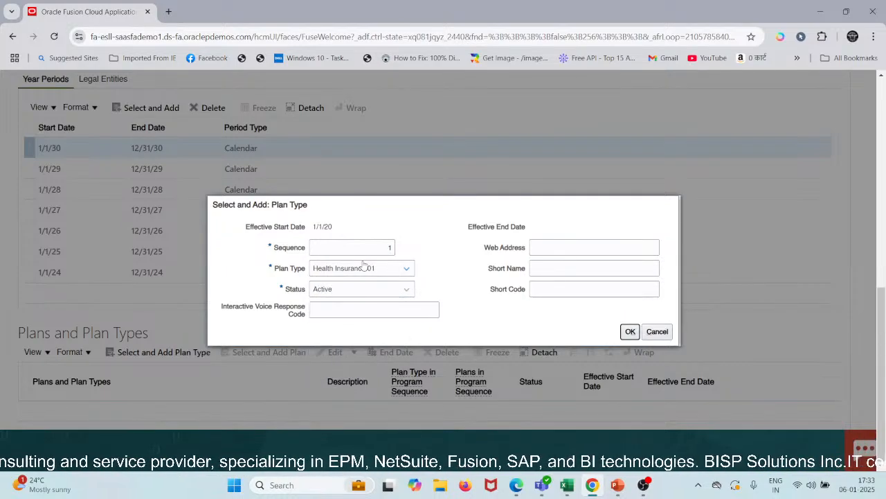
key("Return")
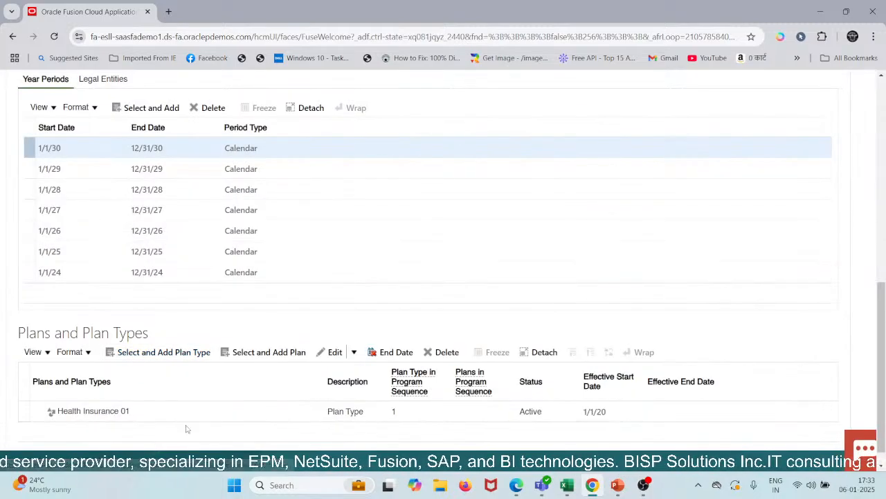
Add the plan Medical Insurance 02 to the program with sequence 2 and status Active.
left_click(245, 355)
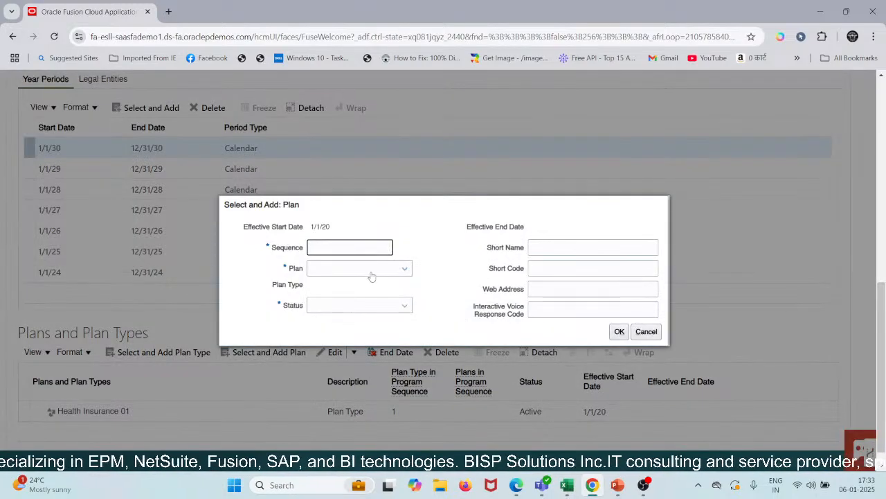
type("2")
left_click(386, 275)
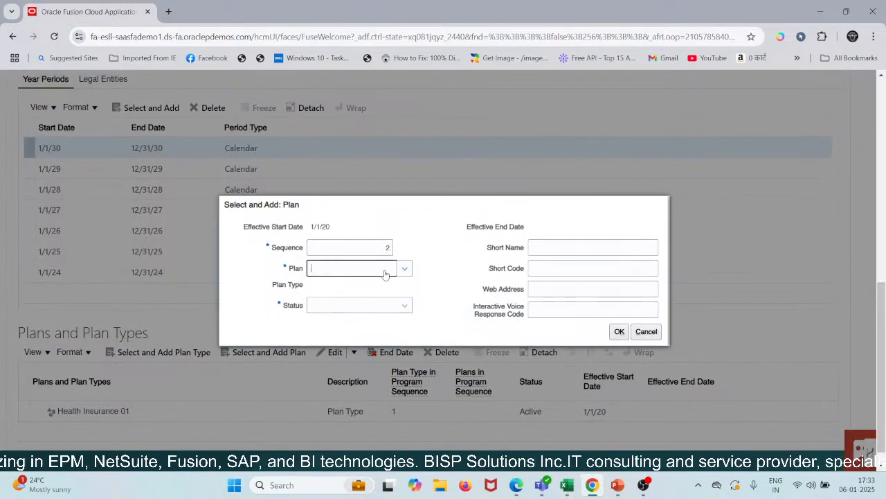
left_click(386, 275)
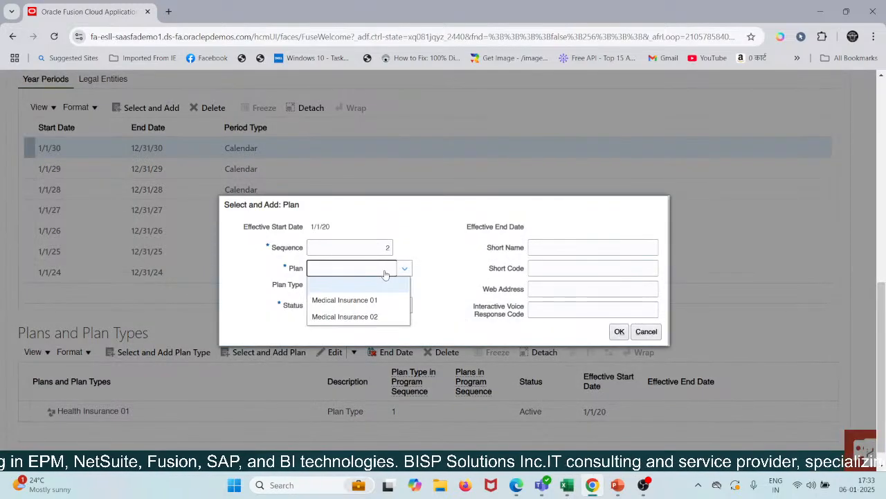
left_click(374, 316)
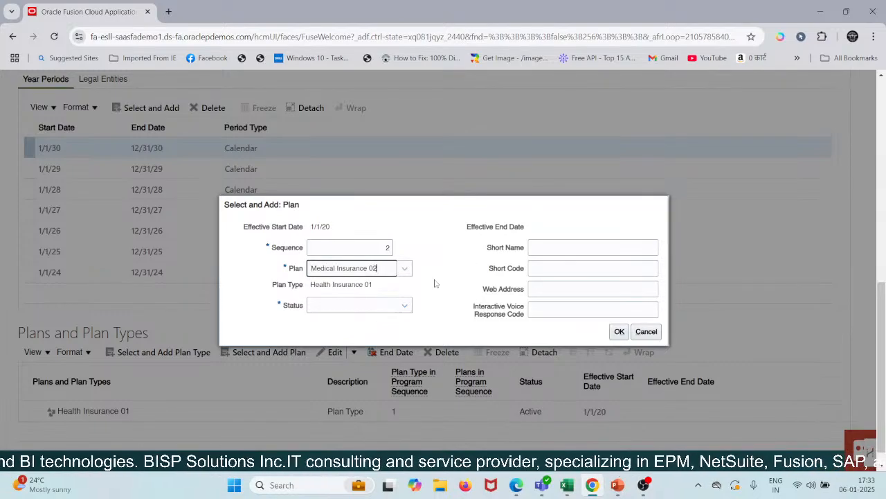
left_click(385, 313)
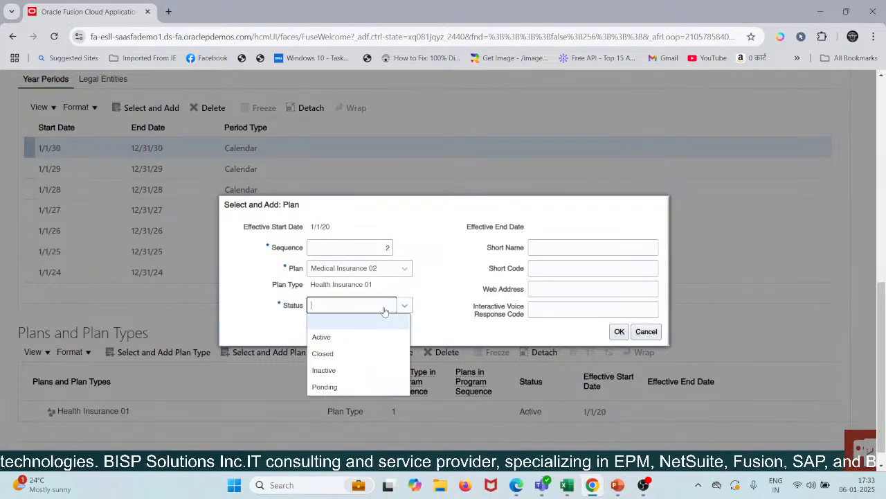
left_click(369, 338)
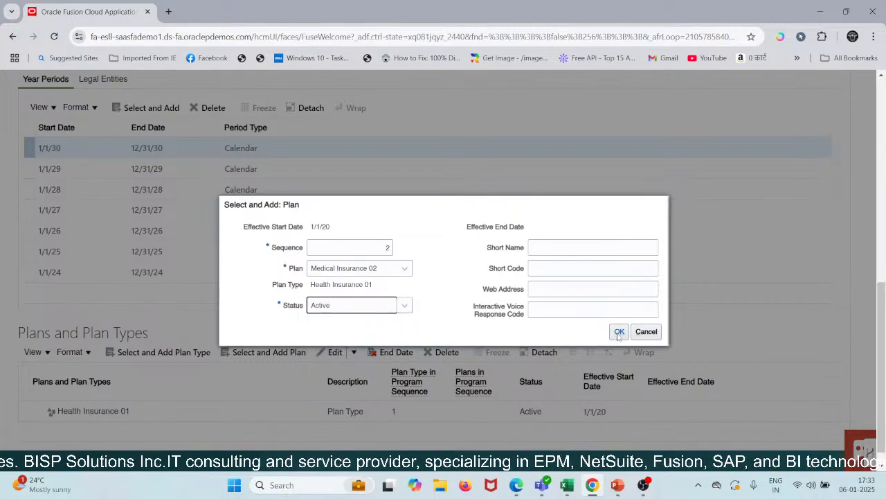
key("Return")
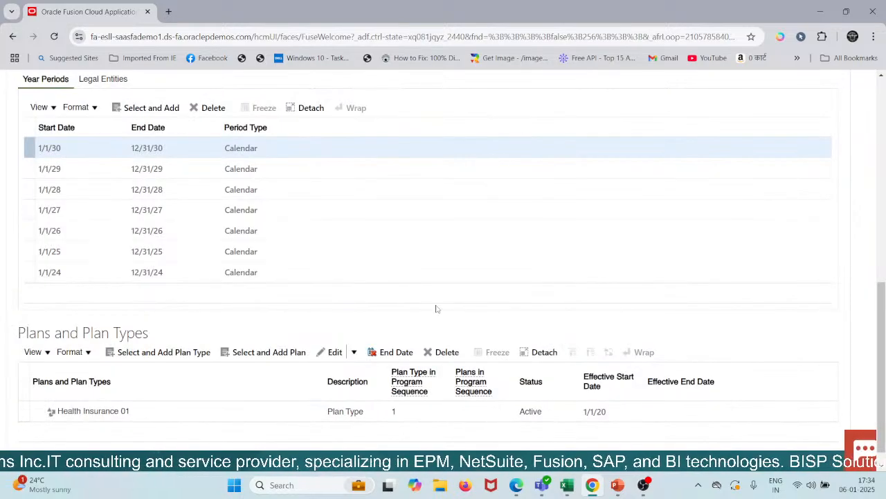
Save the program's basic details, check its plans and plan types, and go on to the Additional Configuration stage.
left_click(92, 414)
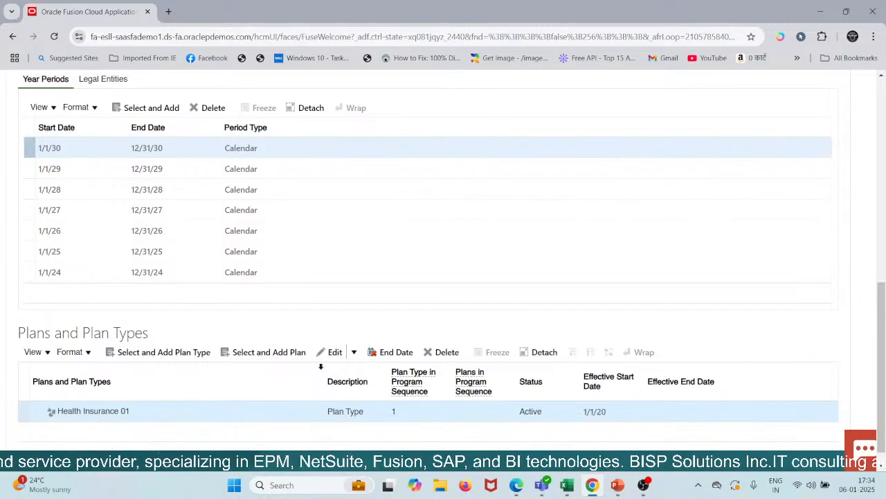
scroll(350, 307, "up", 5)
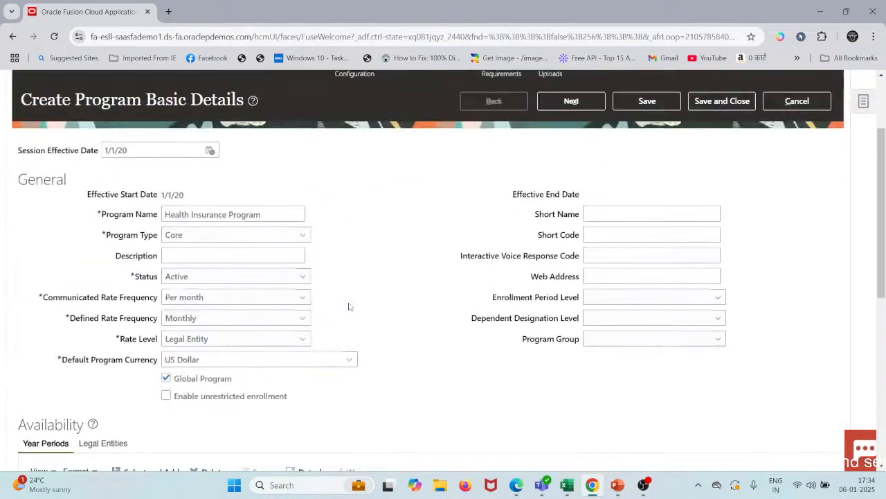
scroll(349, 307, "up", 2)
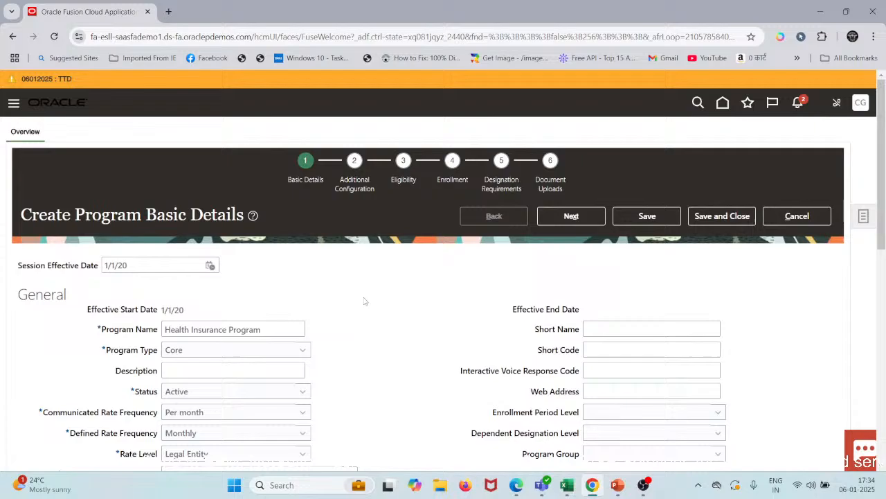
left_click(637, 216)
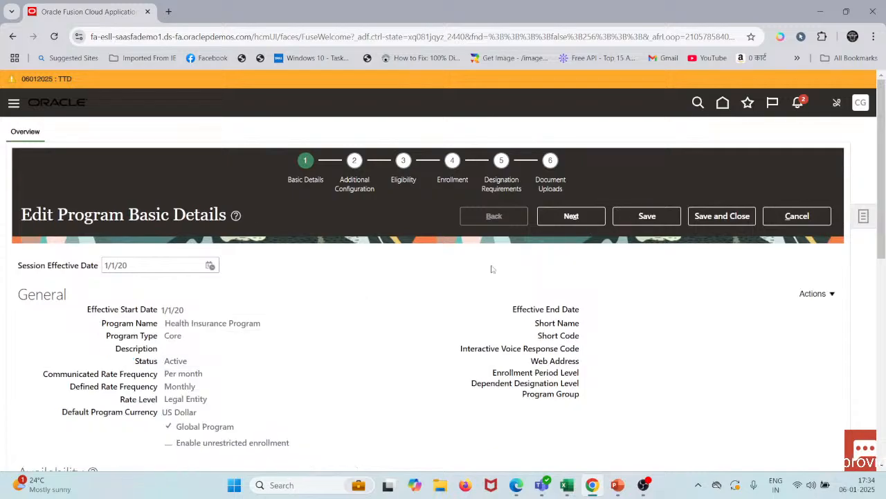
scroll(491, 268, "down", 8)
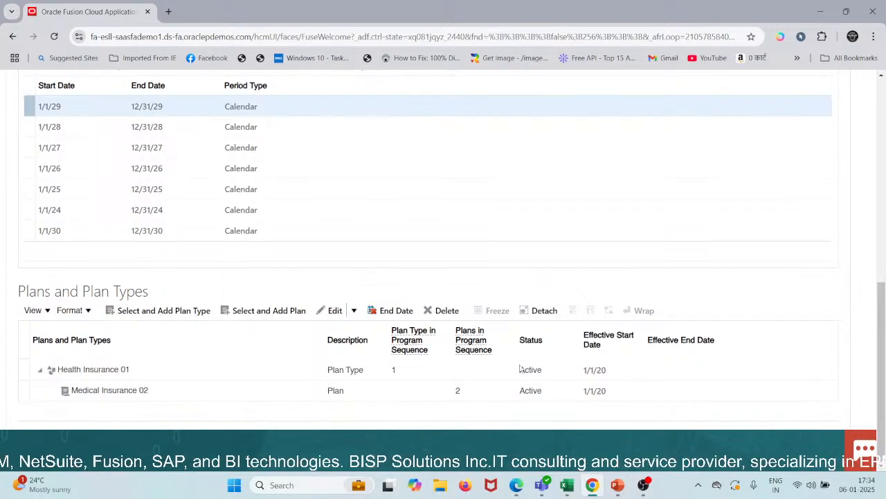
scroll(520, 370, "up", 1)
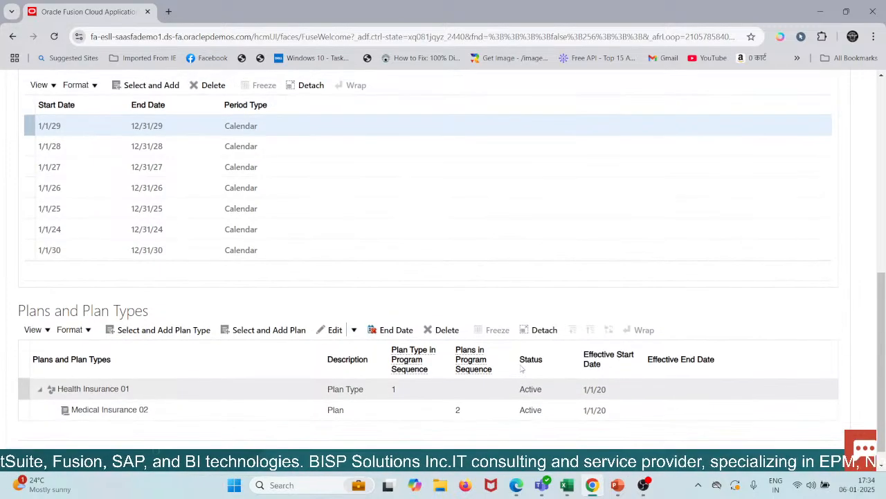
scroll(521, 370, "up", 10)
left_click(353, 183)
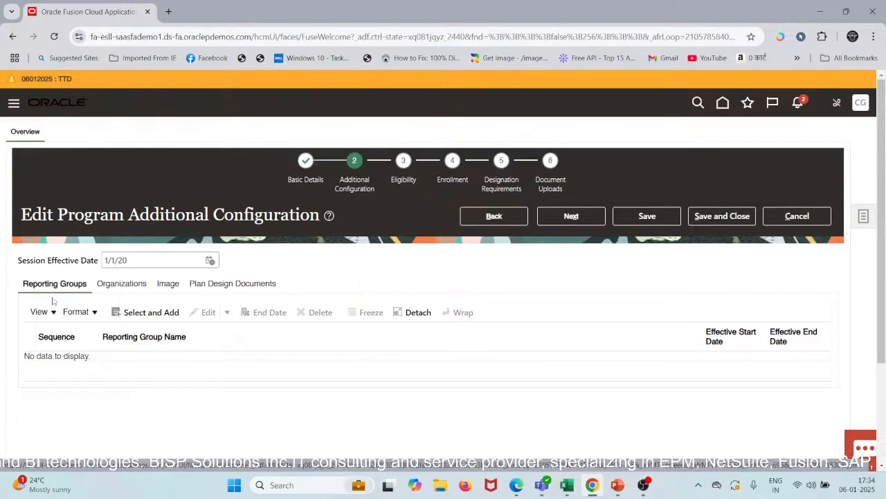
left_click(149, 313)
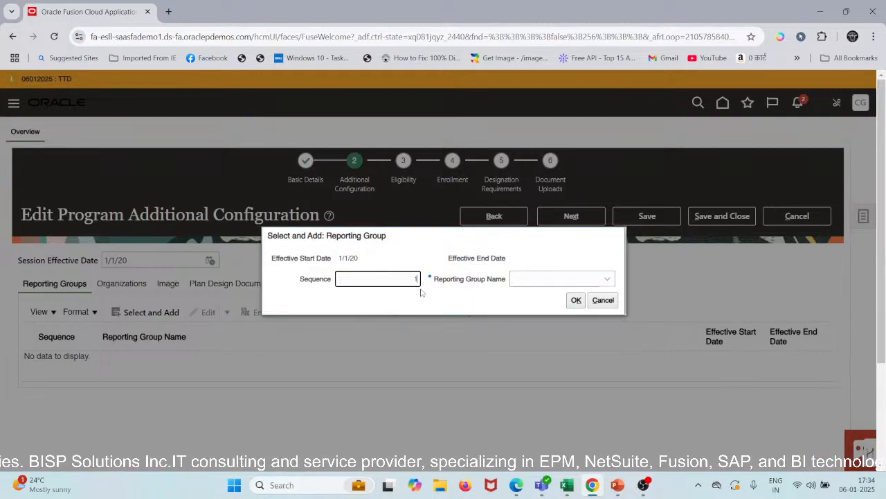
key("Tab")
left_click(603, 300)
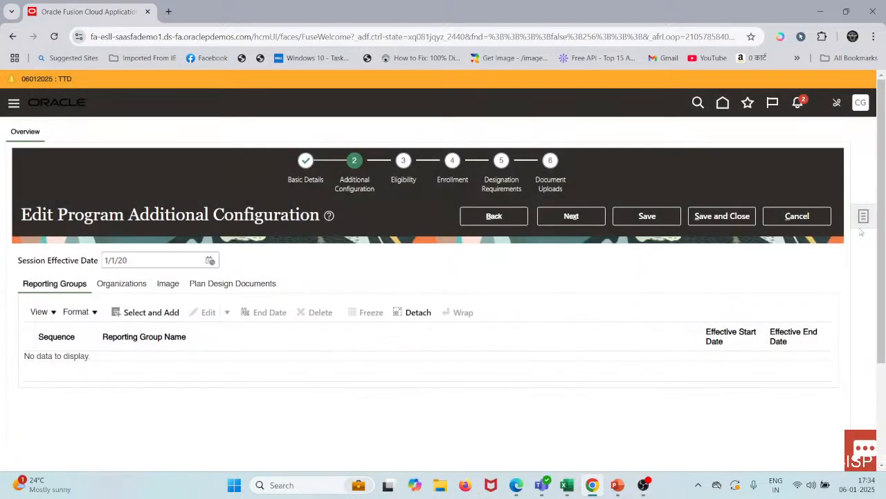
left_click(864, 218)
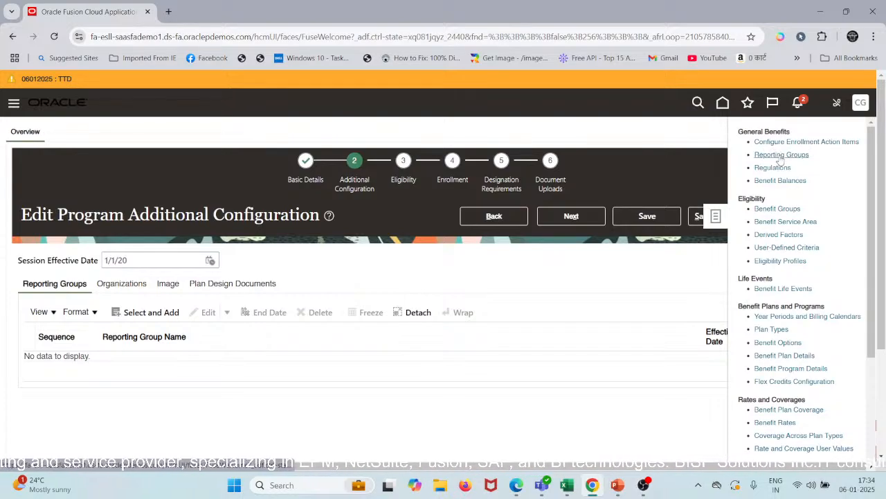
left_click(669, 282)
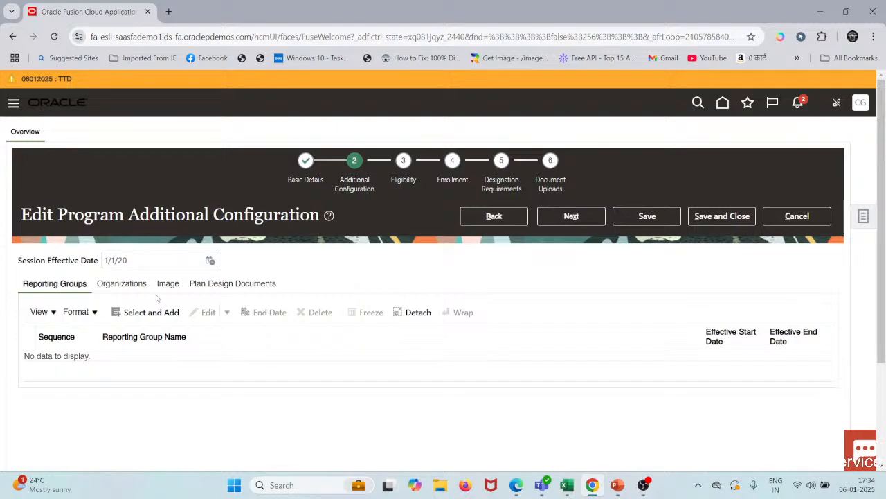
Bring up the program's organizations and look through the organization names available to add.
left_click(117, 288)
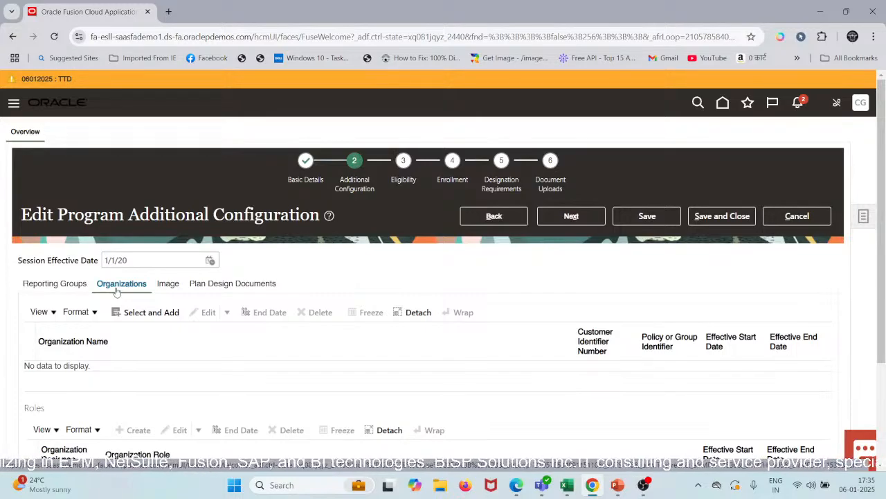
left_click(150, 313)
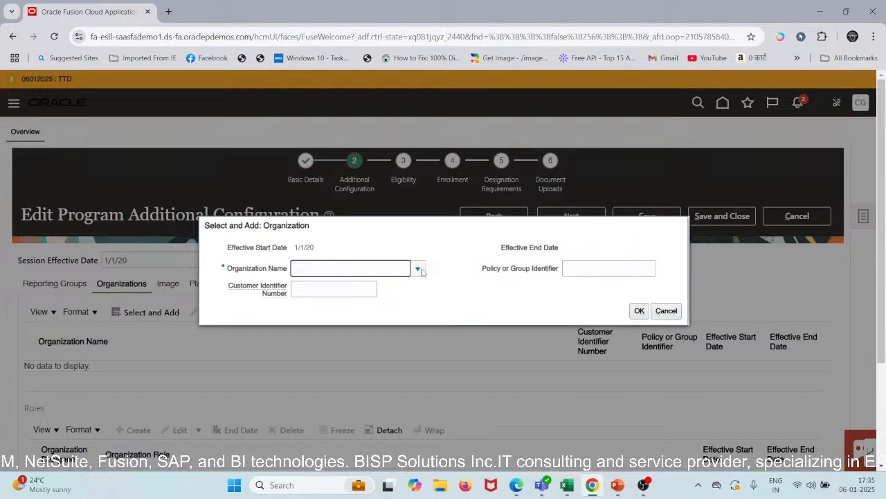
left_click(421, 270)
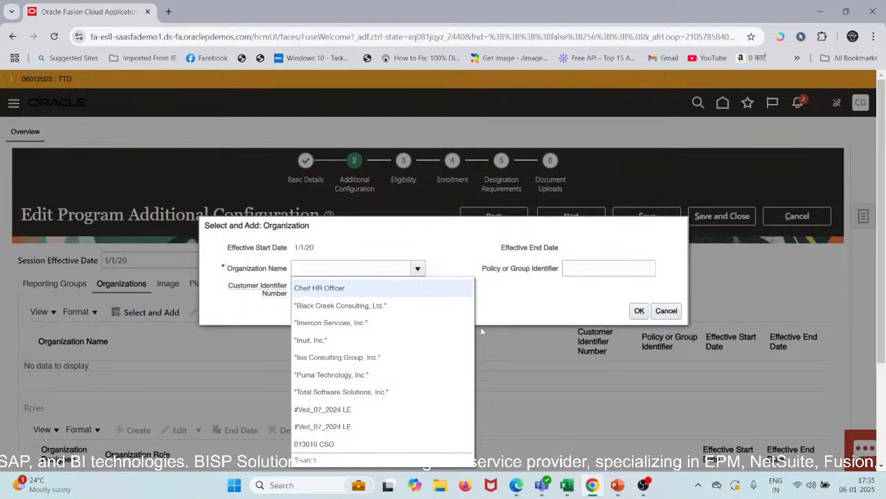
left_click(526, 300)
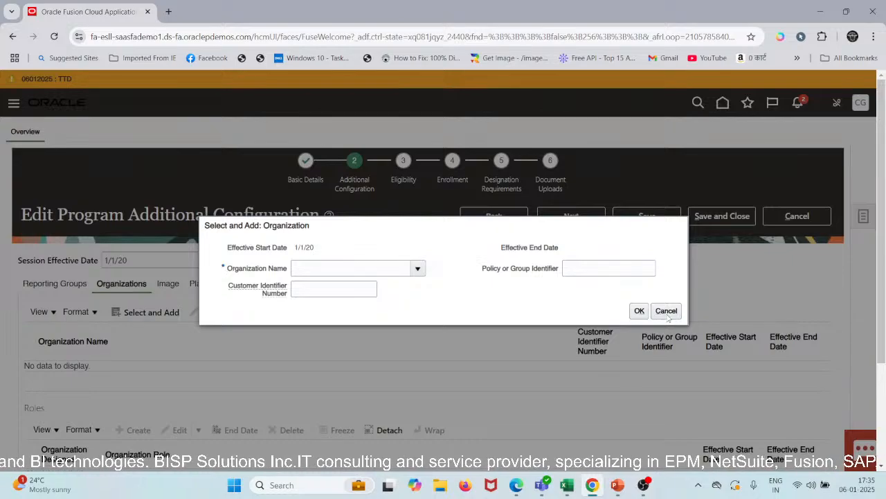
left_click(669, 315)
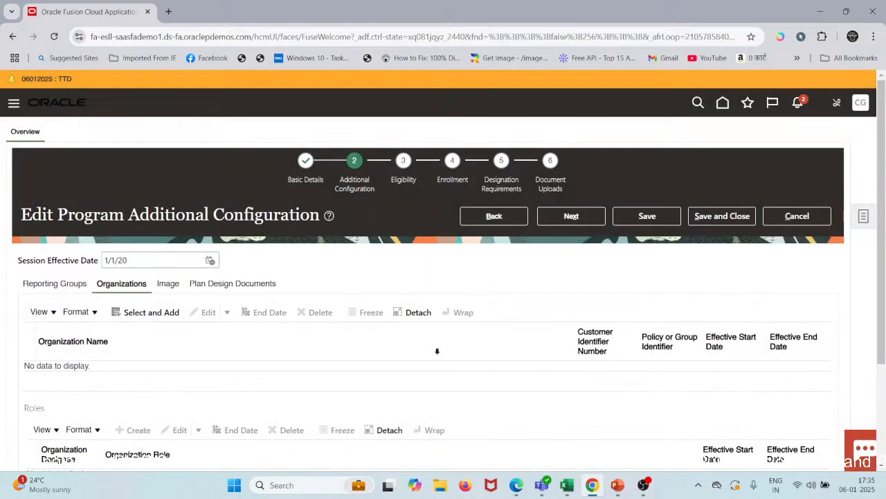
Add the organization "Puma Technology, Inc." to the program.
scroll(437, 352, "down", 3)
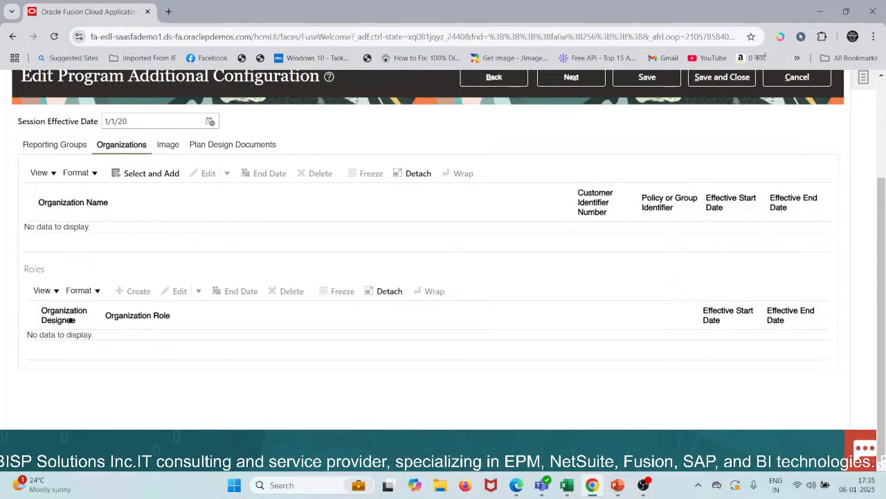
left_click(143, 174)
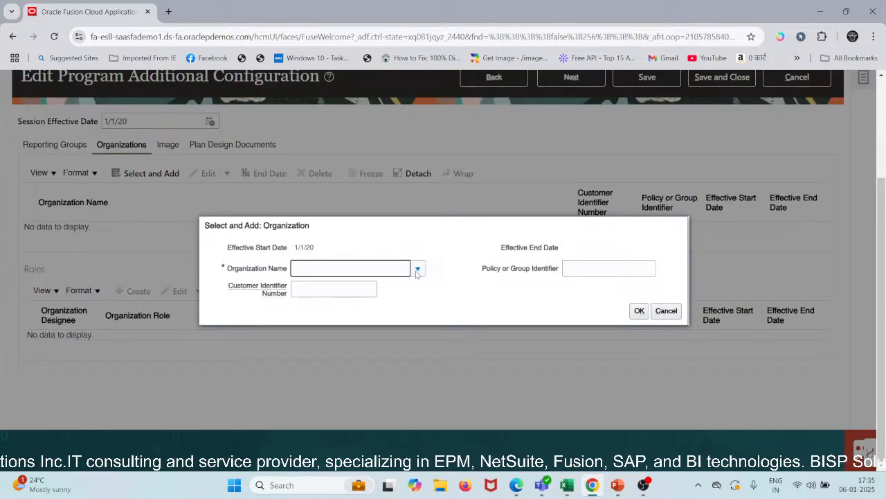
left_click(418, 269)
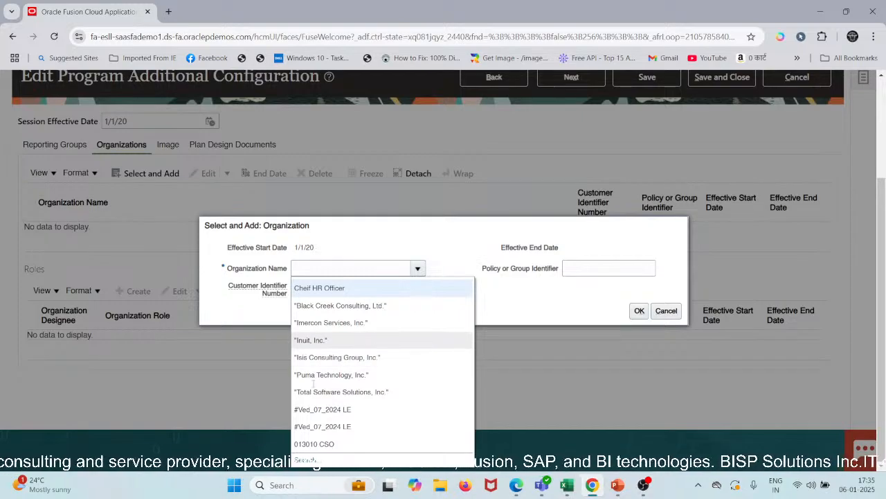
left_click(325, 375)
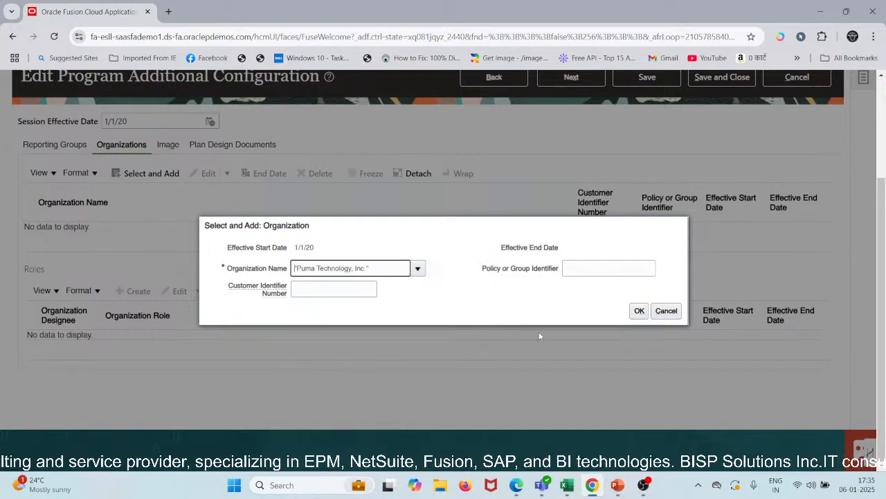
left_click(640, 314)
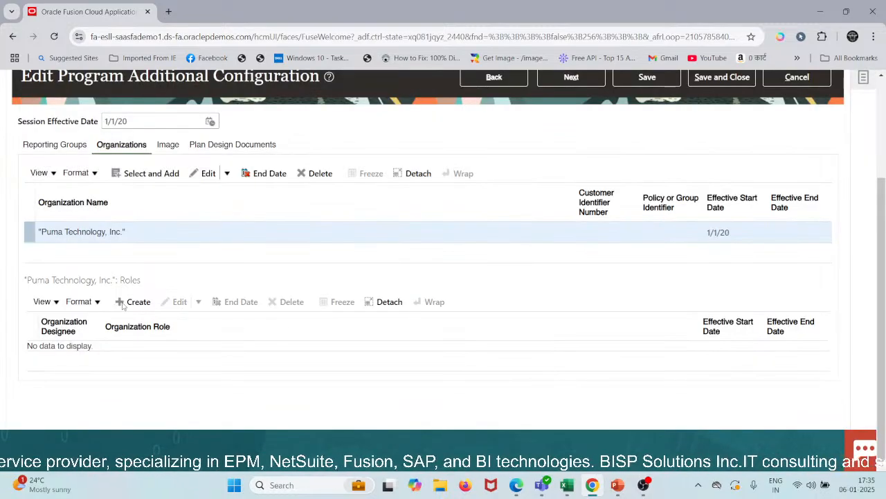
Create a role for the organization "Puma Technology, Inc." with organization designee Manager and organization role Carrier.
left_click(126, 303)
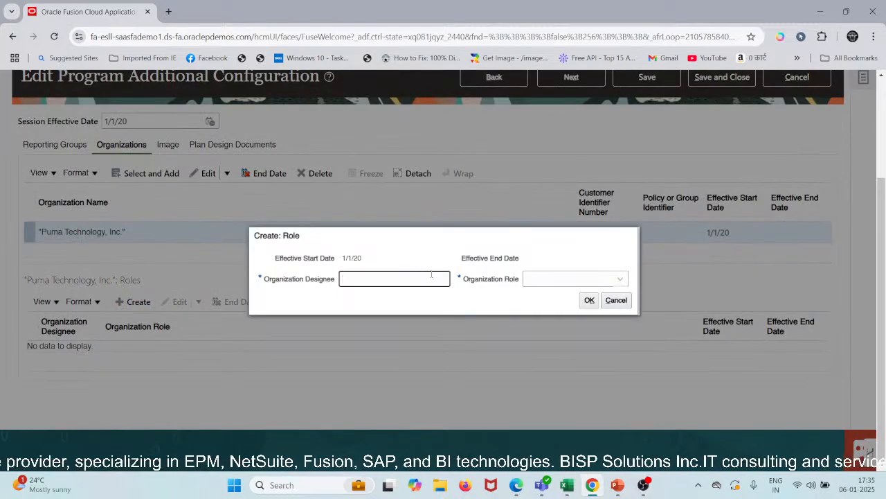
left_click(612, 279)
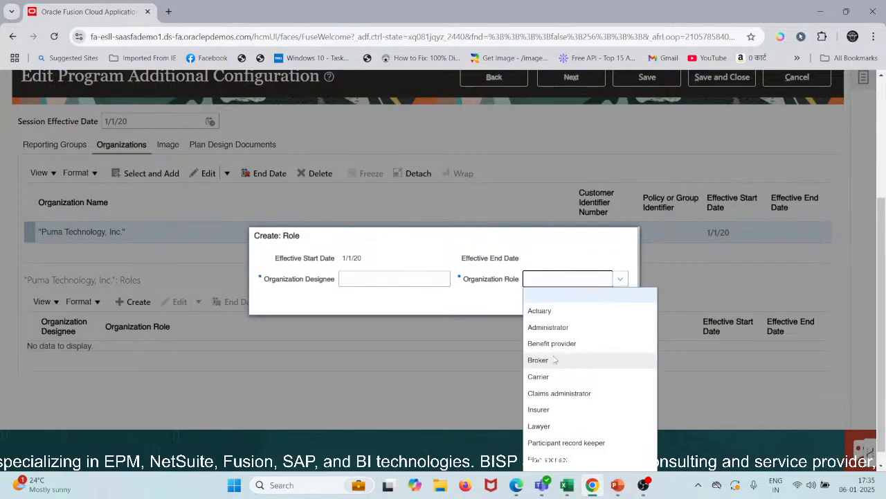
scroll(555, 360, "down", 1)
scroll(549, 400, "down", 1)
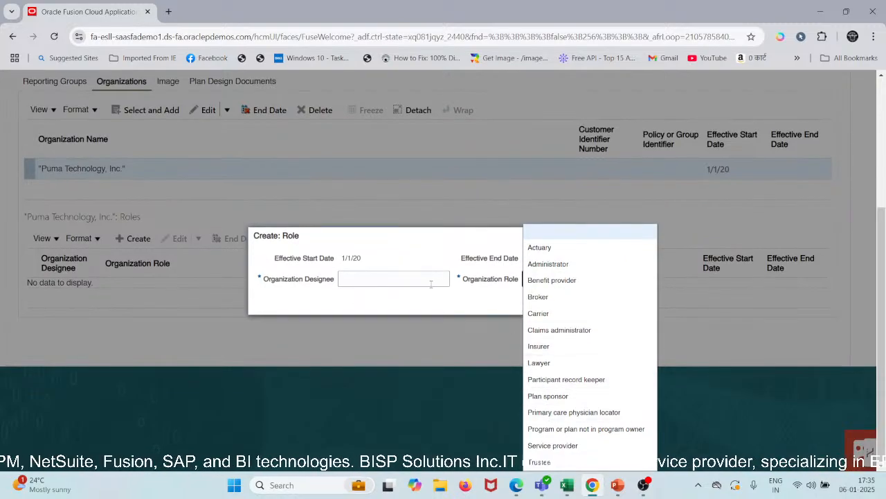
left_click(383, 281)
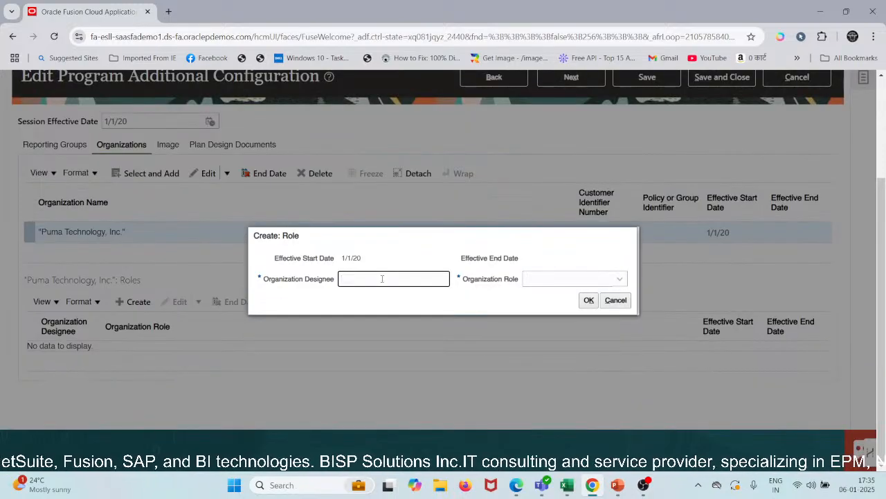
type("Mag")
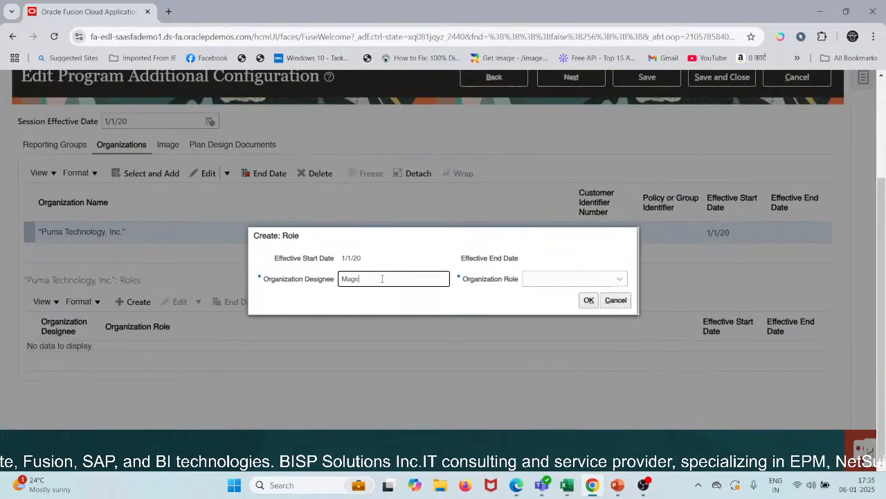
key("BackSpace")
type("nager")
key("Tab")
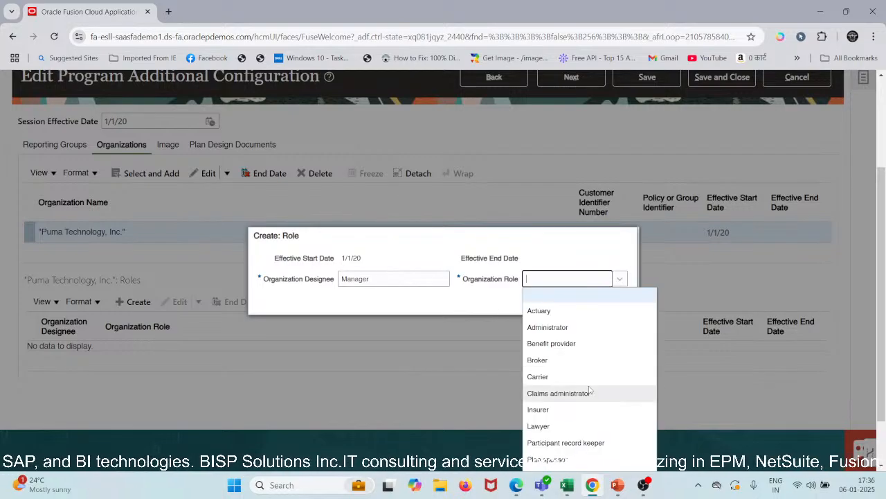
scroll(590, 390, "down", 2)
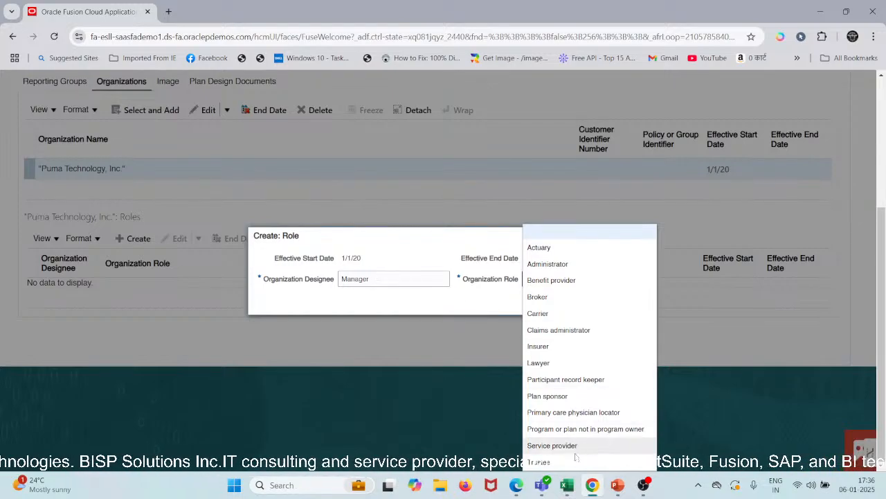
left_click(544, 314)
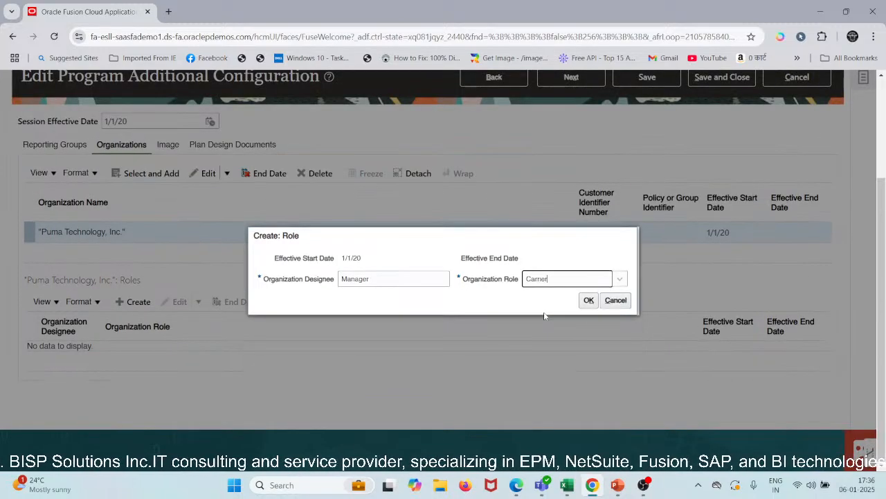
left_click(587, 300)
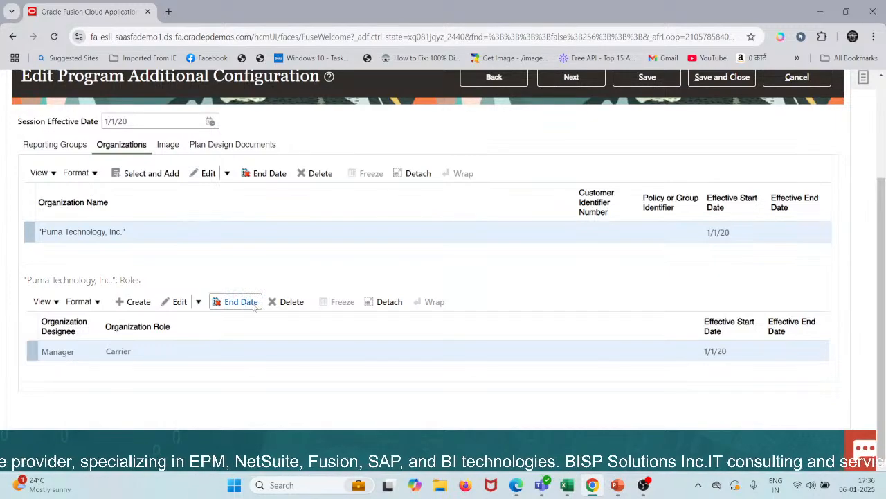
Delete the Manager role and the organization "Puma Technology, Inc." from the program.
left_click(296, 308)
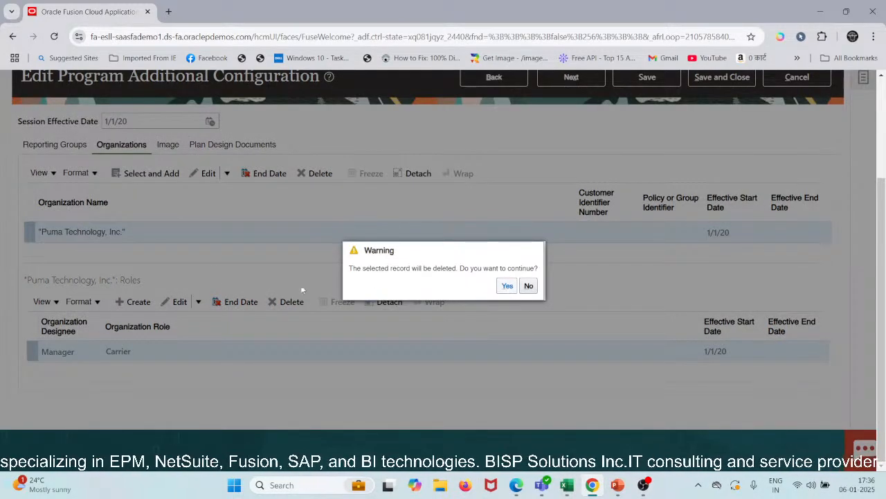
left_click(506, 287)
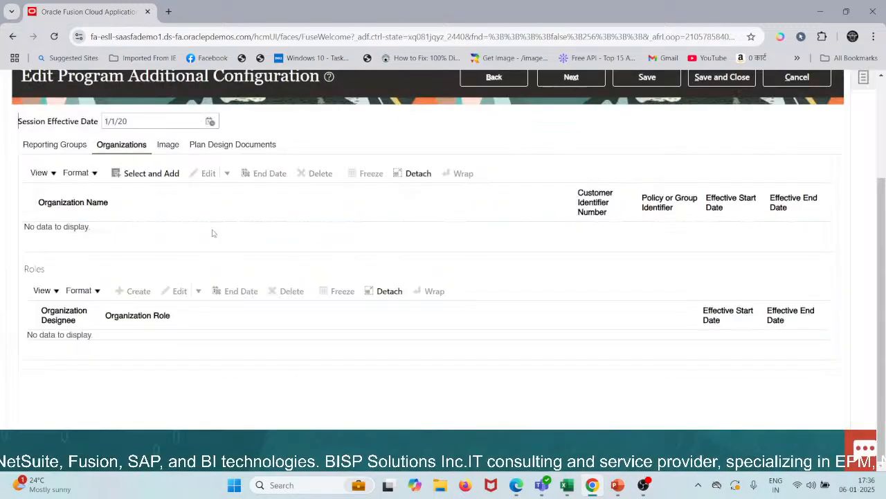
Examine the program's image and plan design document sections, including the upload, status and language options for adding a document.
left_click(168, 212)
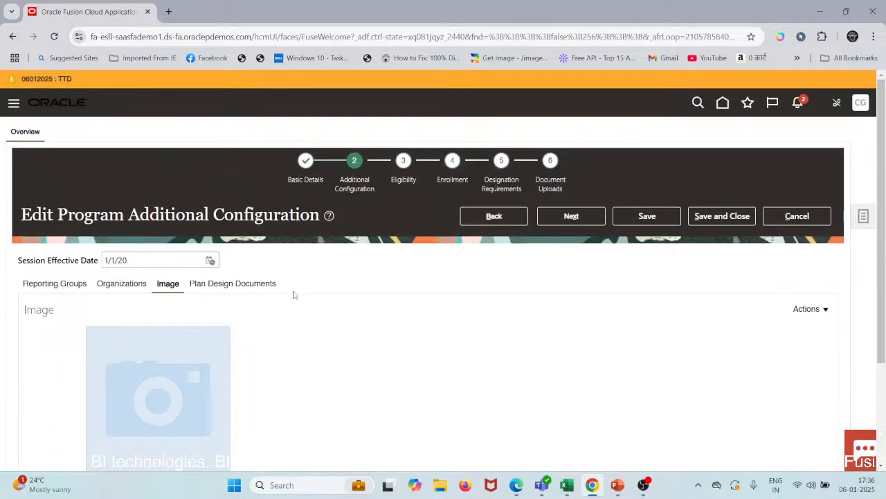
left_click(216, 284)
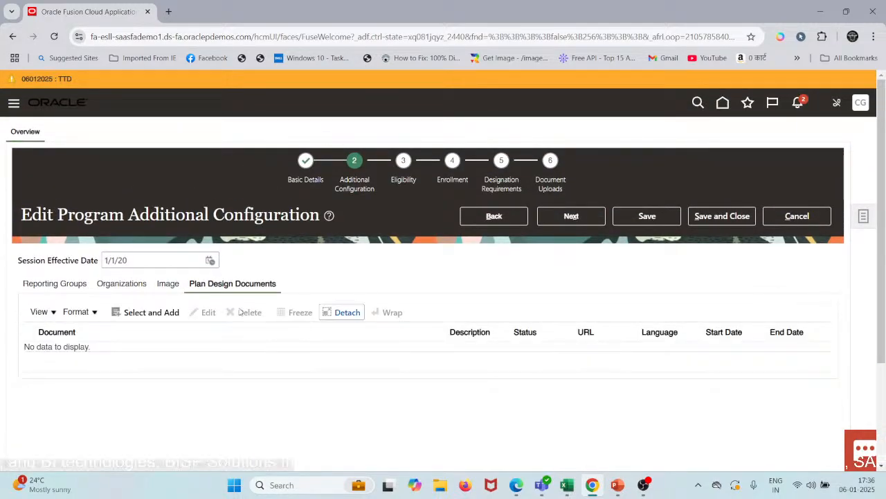
left_click(125, 315)
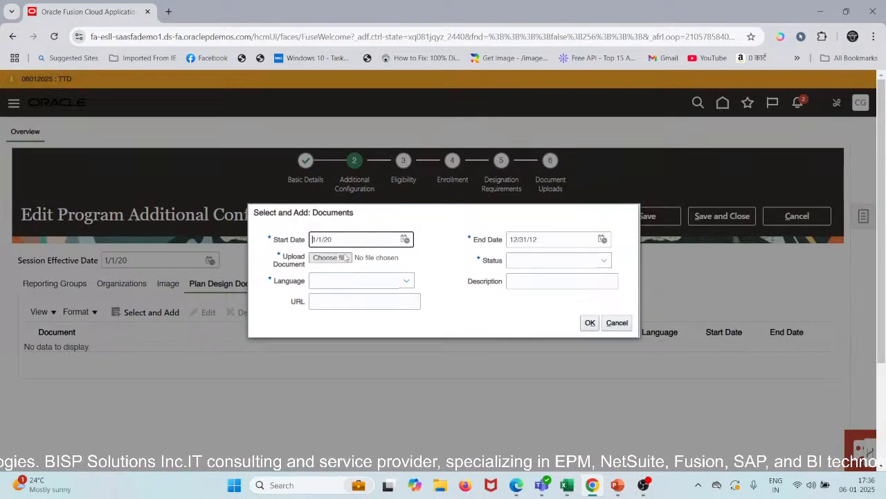
left_click(333, 258)
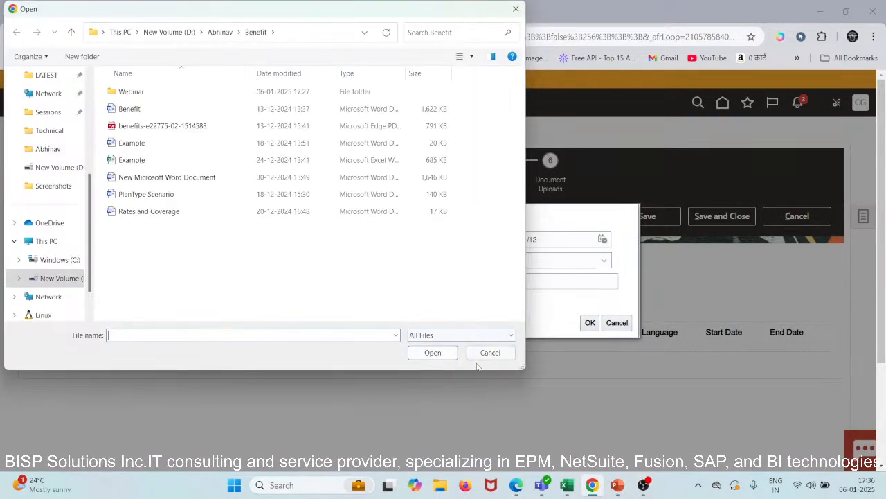
left_click(491, 353)
left_click(521, 263)
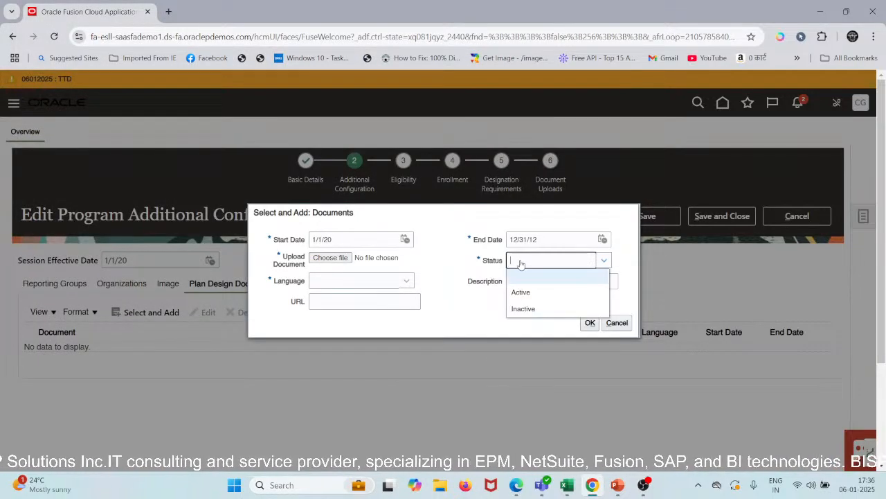
left_click(468, 284)
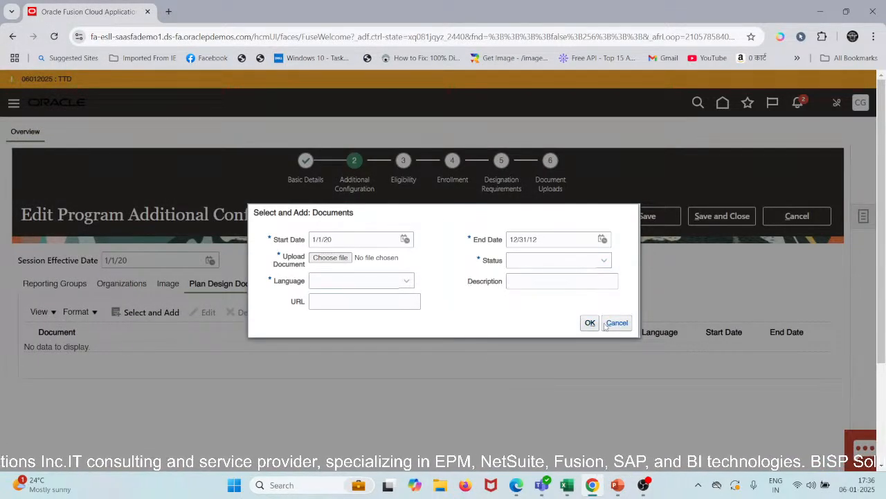
left_click(394, 283)
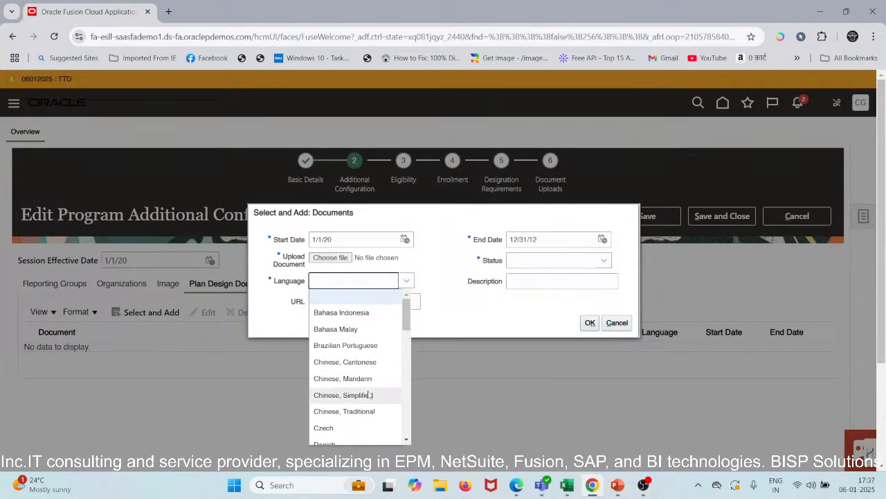
left_click(491, 333)
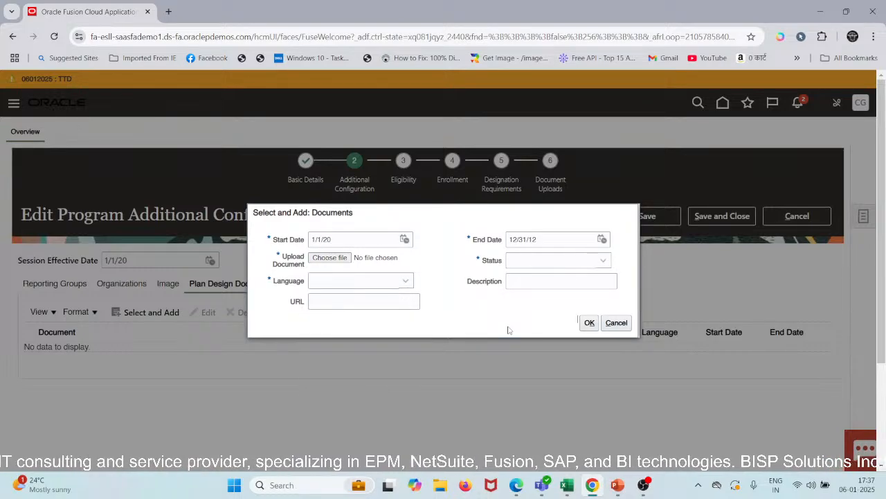
left_click(615, 322)
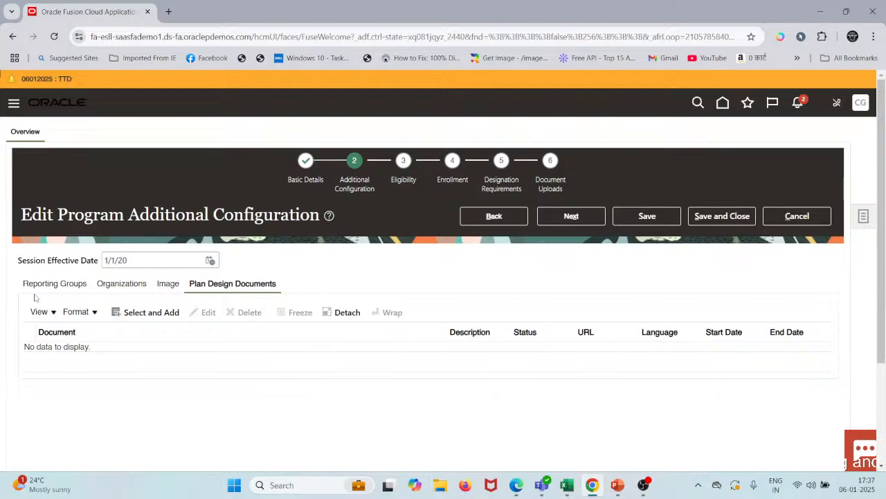
Go to the Eligibility stage and examine the program hierarchy with its general and life event eligibility details.
left_click(404, 182)
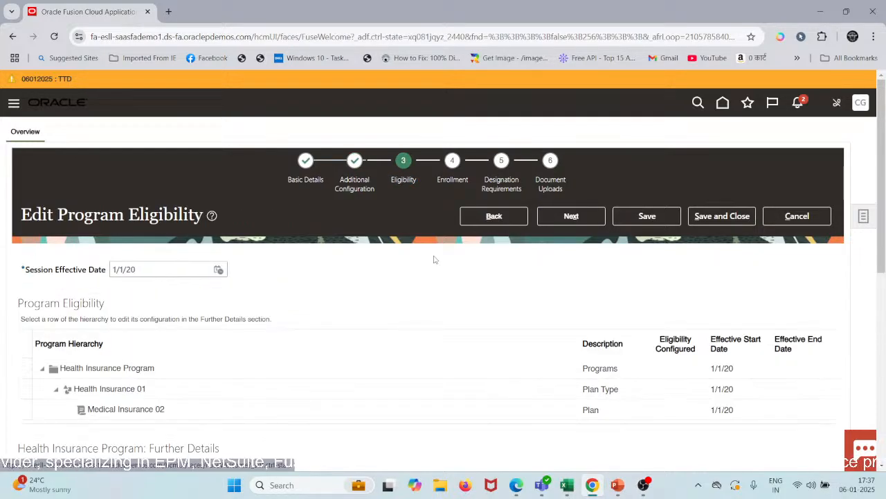
scroll(434, 256, "down", 2)
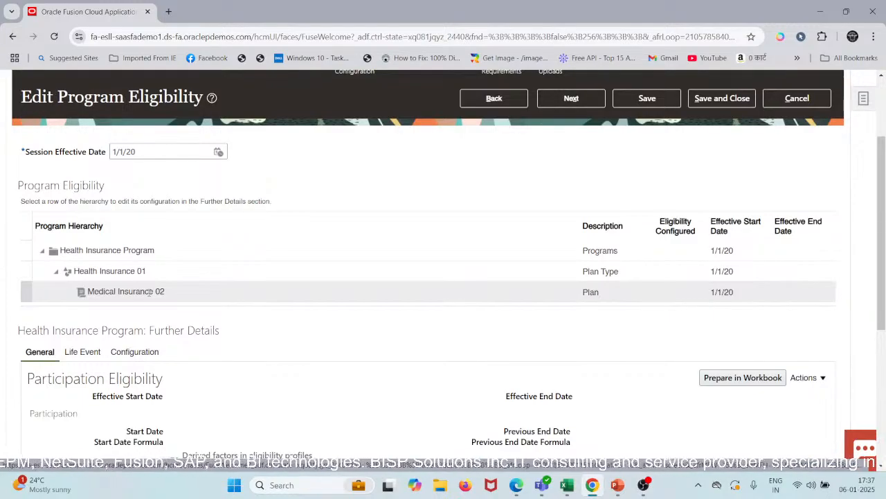
scroll(148, 293, "down", 2)
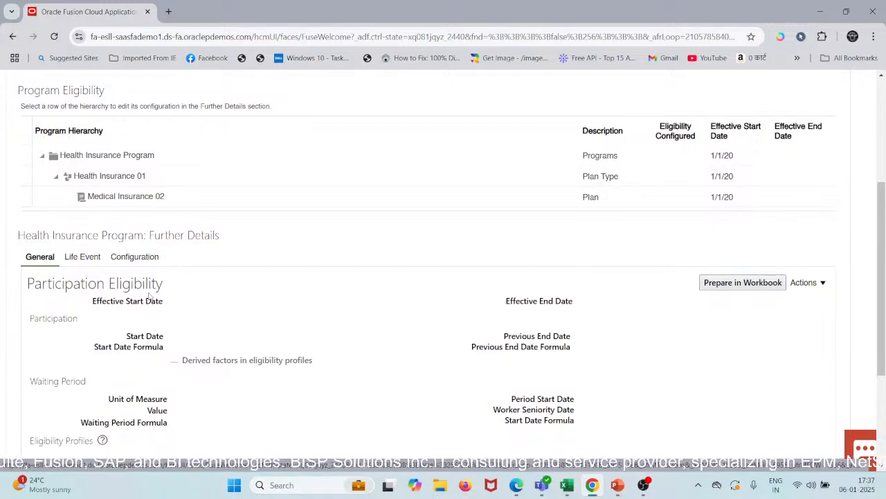
scroll(148, 294, "down", 4)
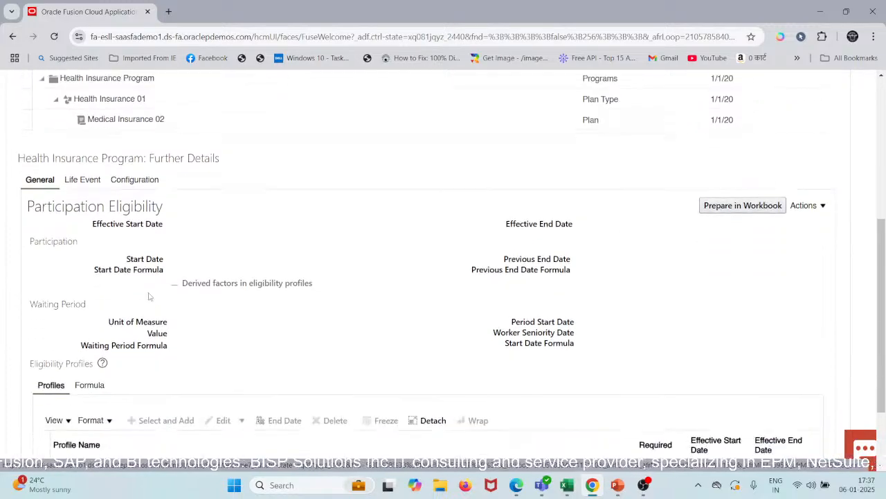
scroll(148, 293, "up", 7)
scroll(148, 293, "down", 7)
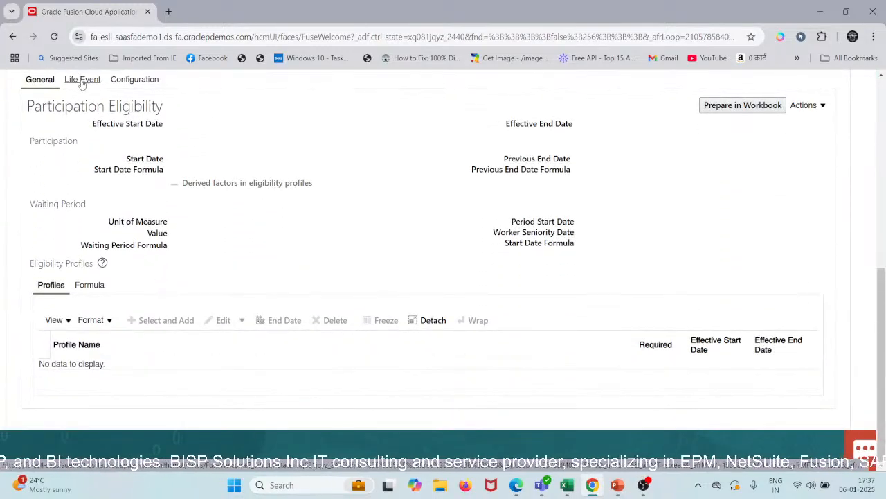
left_click(82, 79)
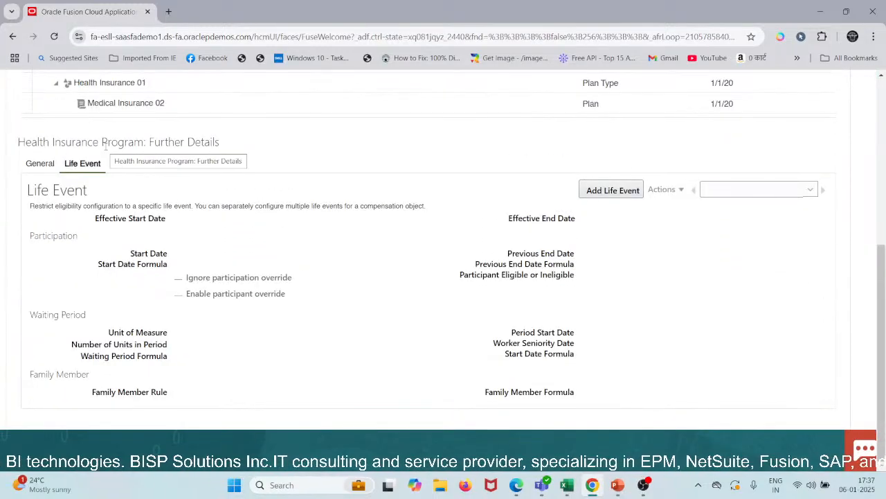
left_click(40, 166)
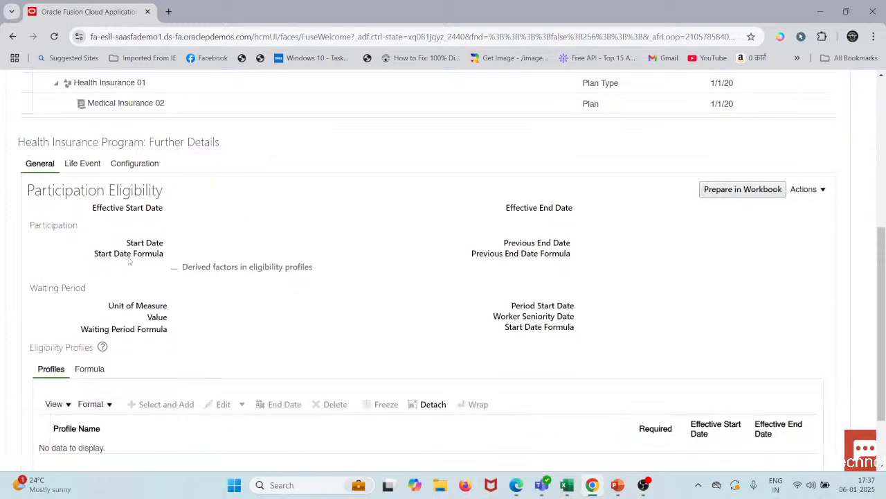
Create a participation eligibility record for the Health Insurance Program and look through its participation start date options.
left_click(806, 189)
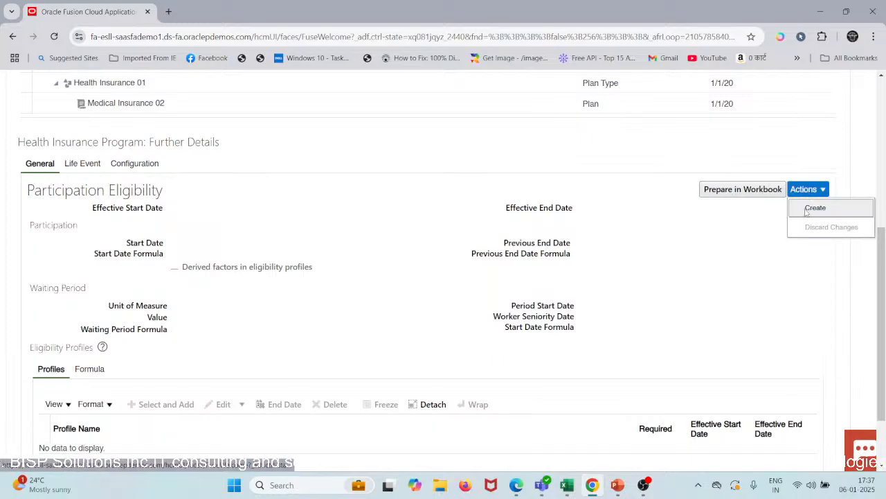
left_click(804, 210)
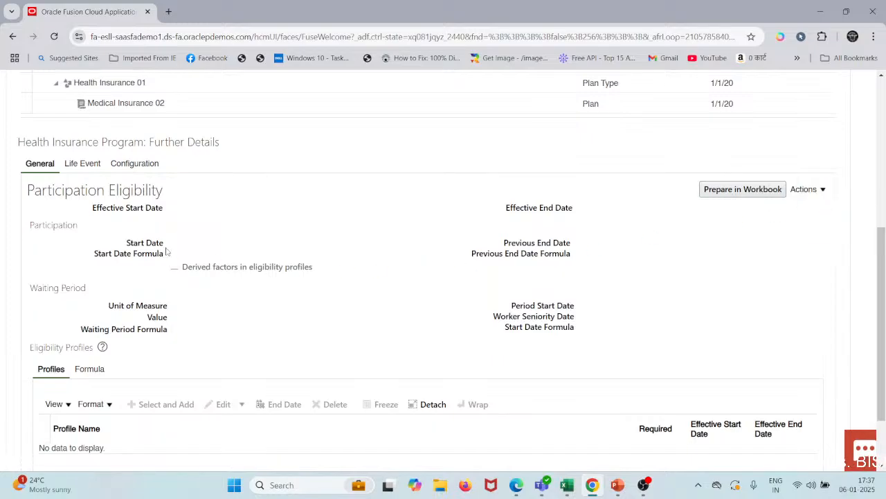
left_click(205, 250)
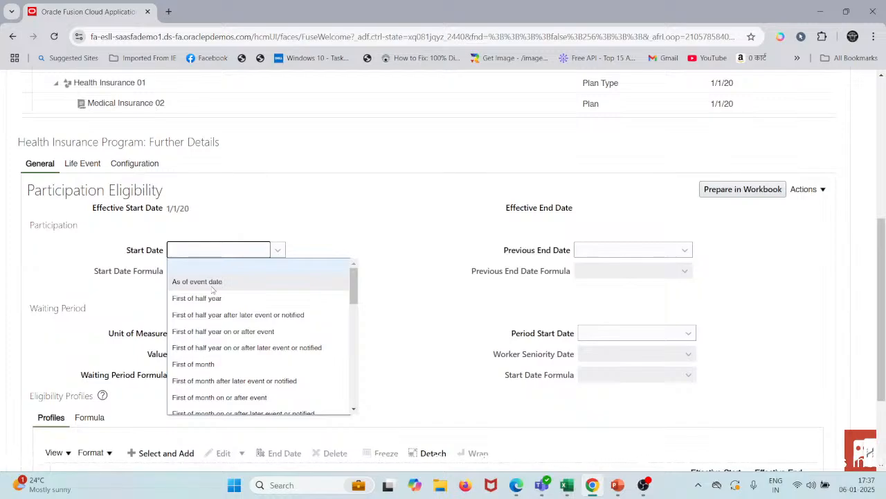
scroll(213, 290, "down", 10)
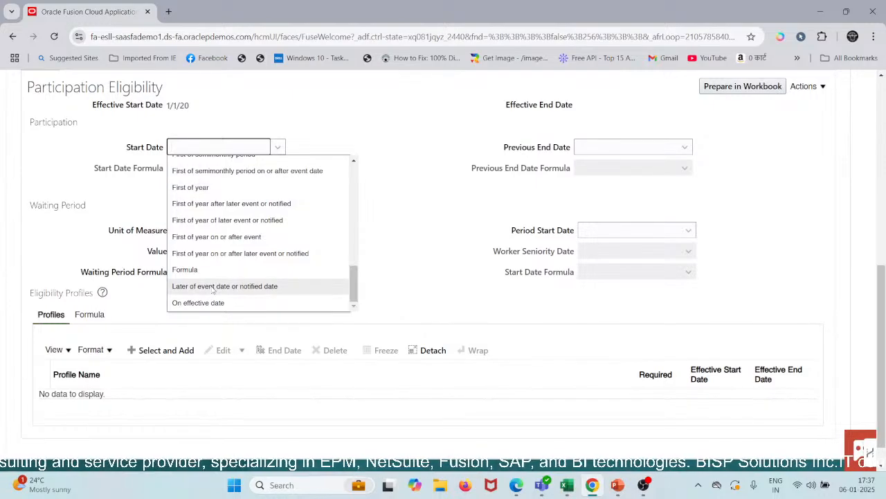
scroll(212, 291, "up", 5)
scroll(213, 290, "down", 5)
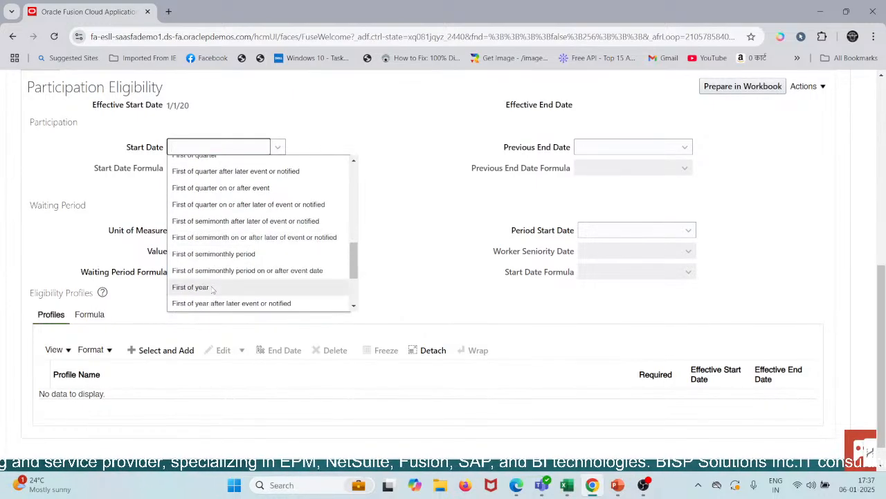
left_click(413, 209)
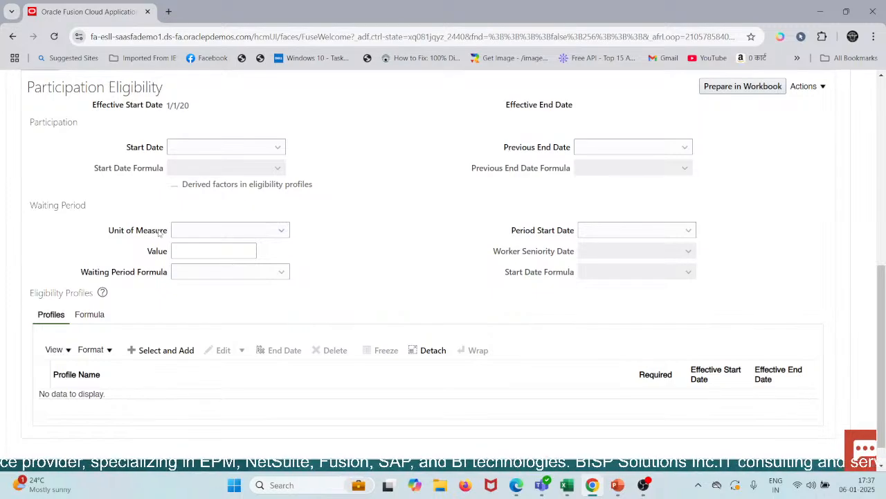
Try Years as the waiting period's unit of measure, check the waiting period formula choices, and clear the unit again.
left_click(199, 229)
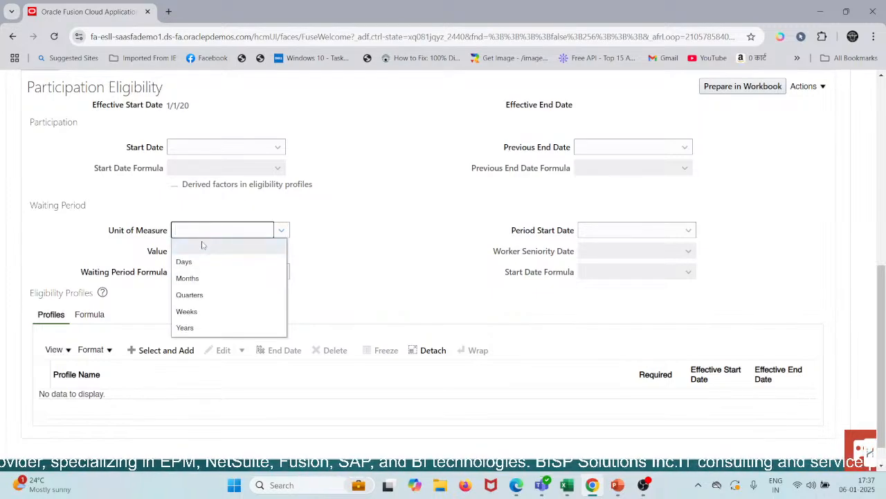
left_click(217, 329)
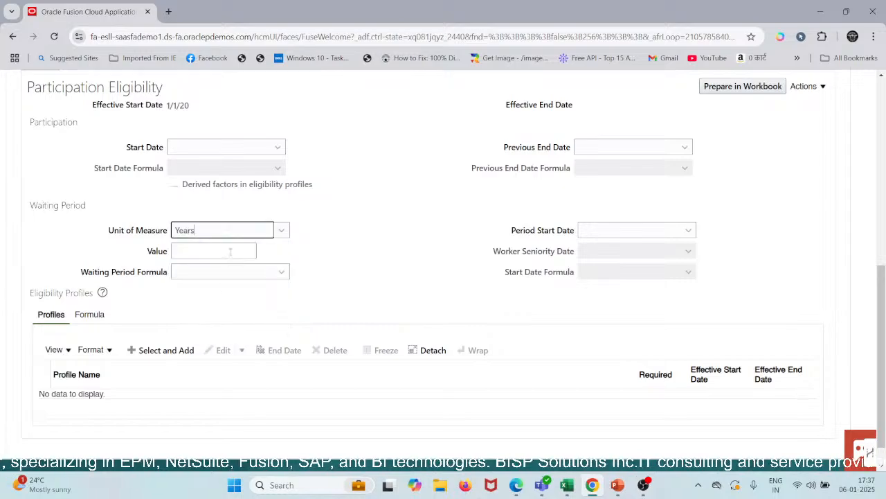
left_click(231, 252)
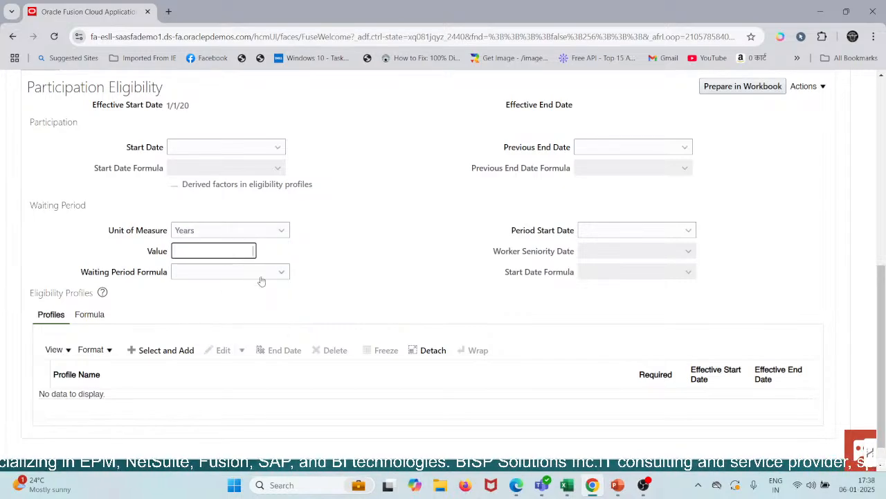
left_click(282, 273)
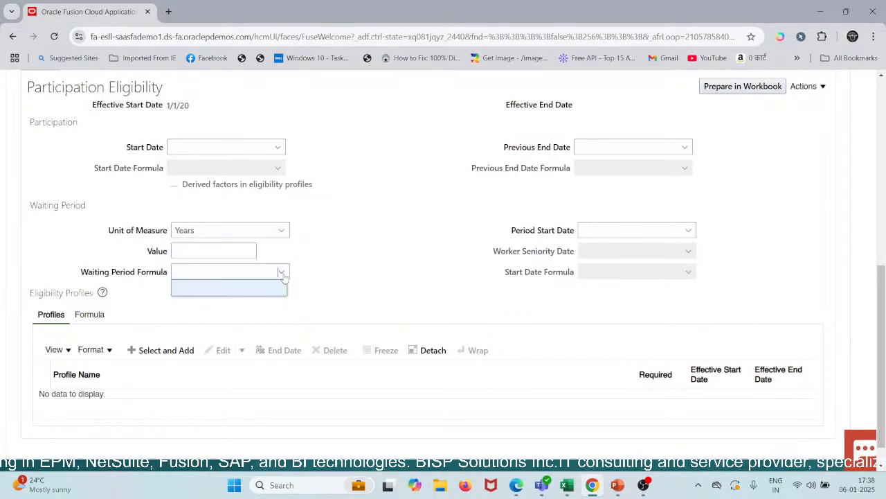
left_click(281, 230)
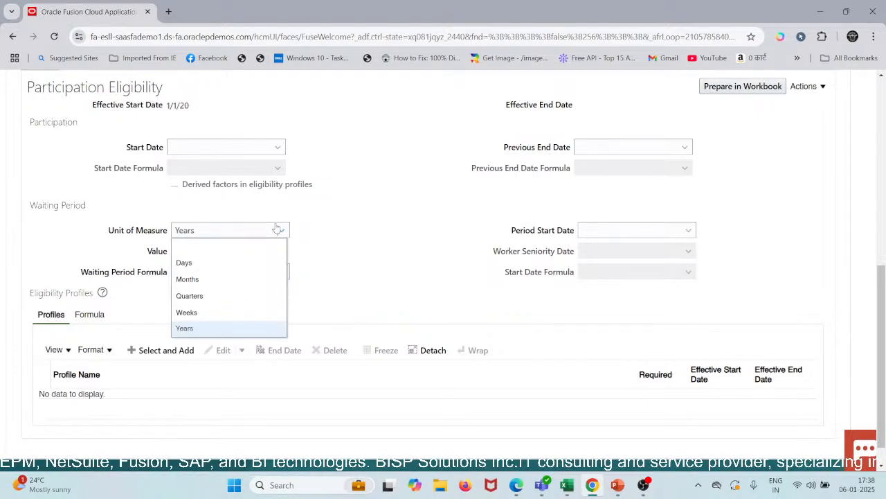
left_click(228, 251)
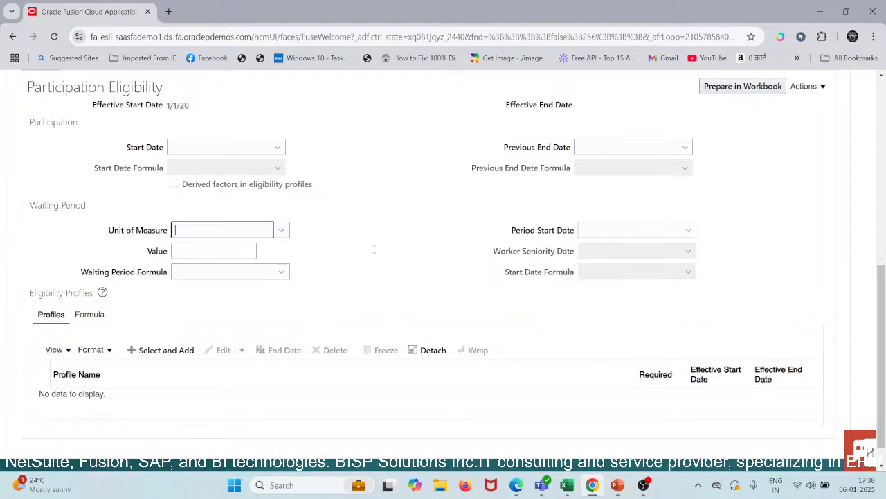
Discard the changes to the Health Insurance Program's participation eligibility record.
scroll(389, 277, "down", 1)
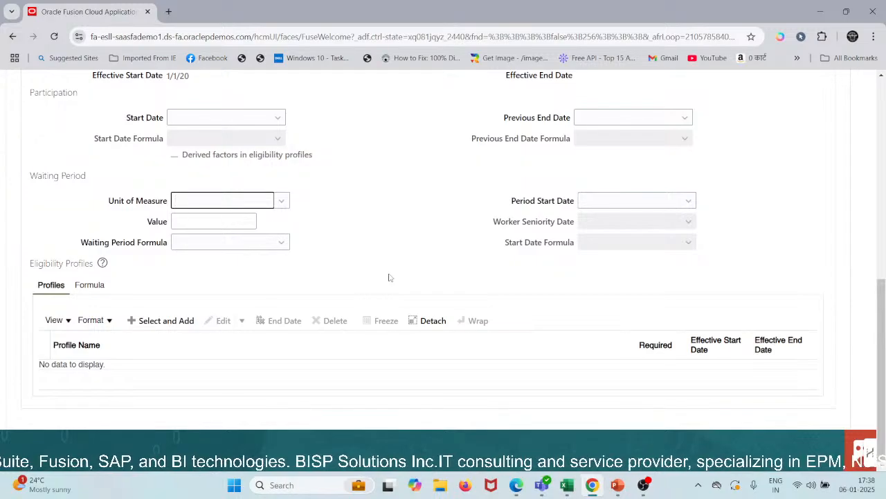
scroll(390, 277, "up", 1)
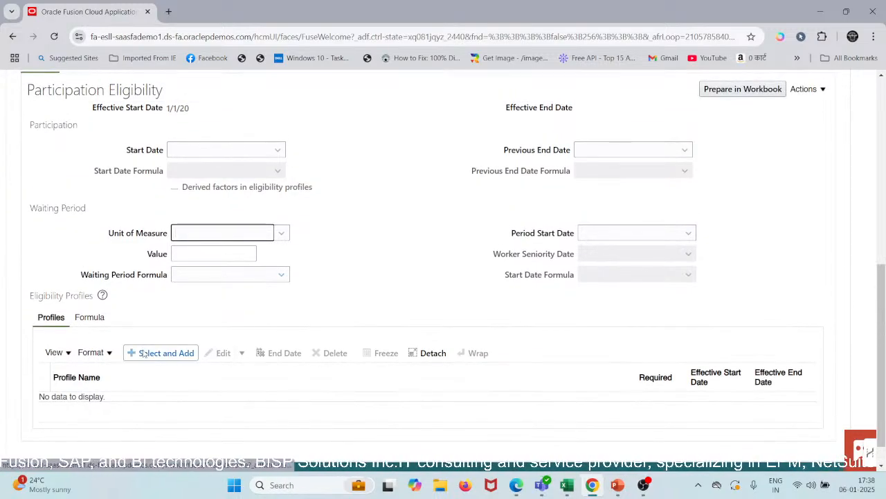
scroll(143, 353, "up", 3)
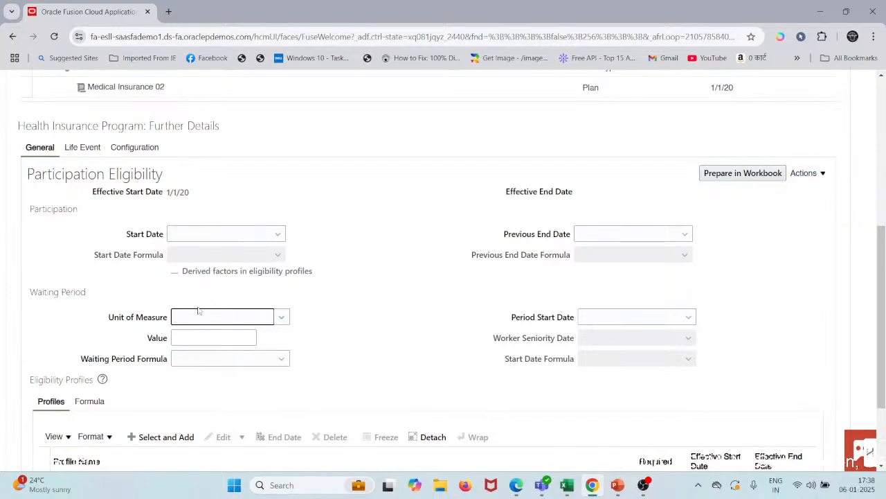
scroll(245, 298, "down", 3)
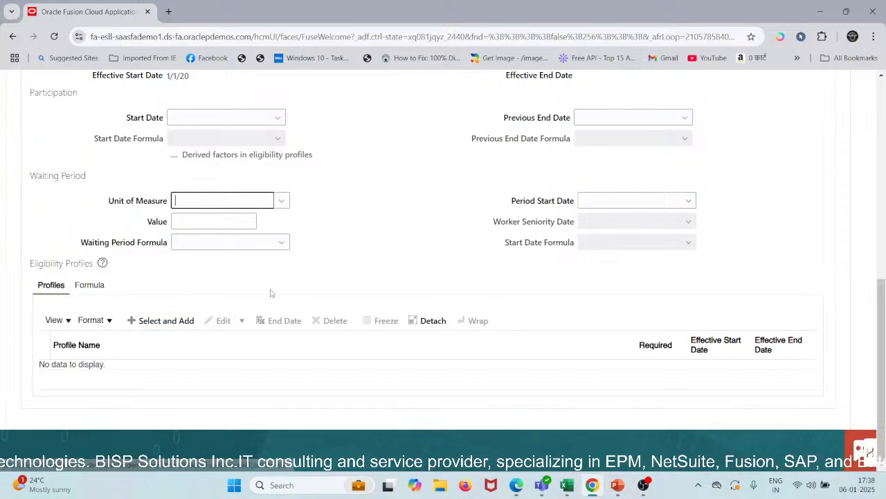
scroll(268, 293, "up", 1)
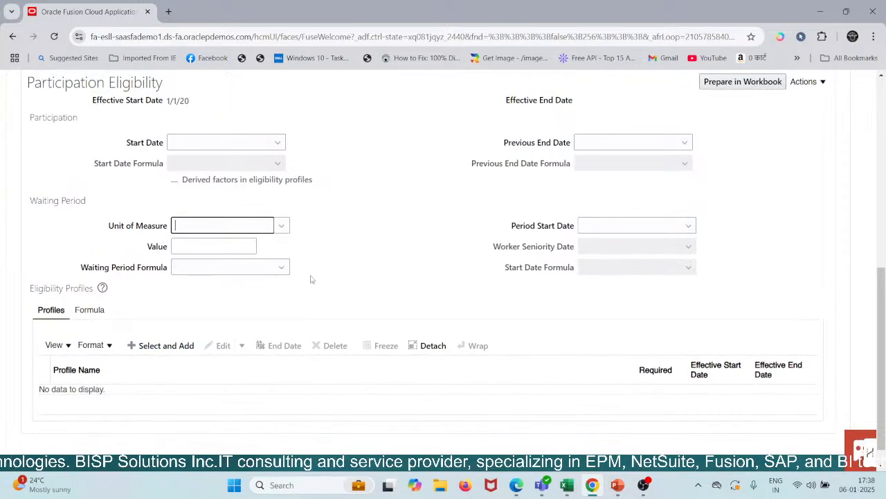
left_click(807, 82)
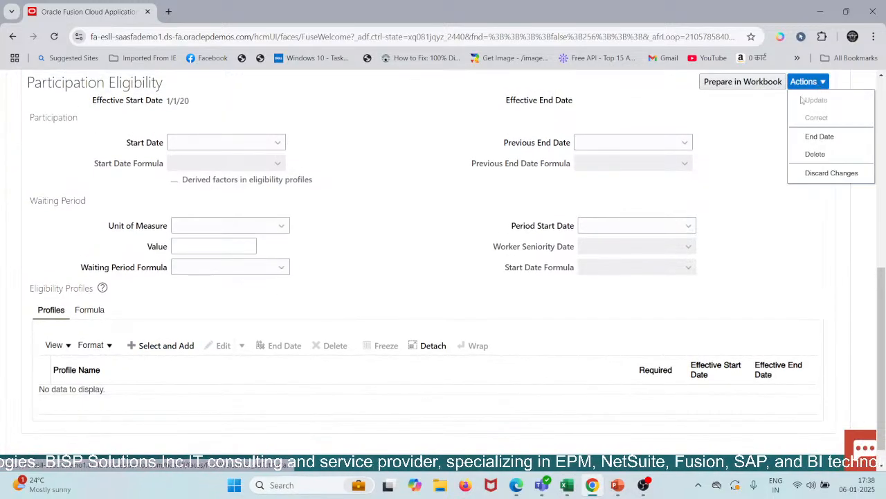
right_click(828, 176)
left_click(500, 231)
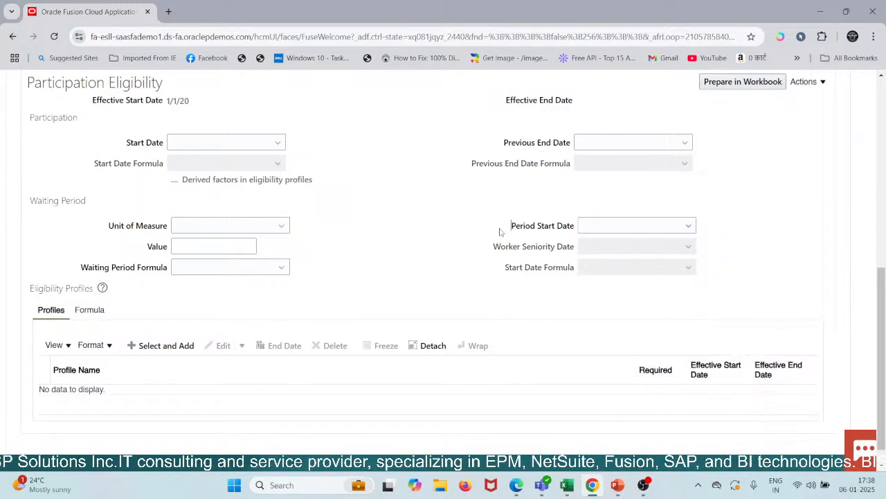
left_click(806, 81)
left_click(817, 173)
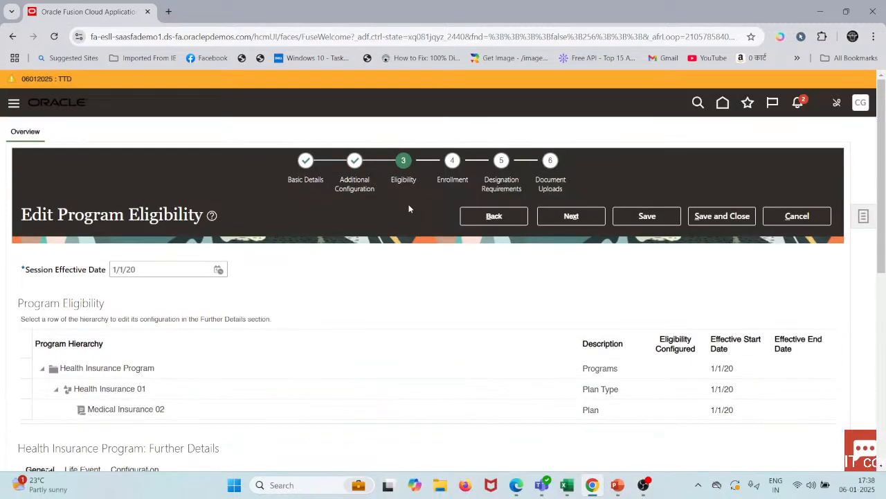
Go to the Enrollment stage and examine the program hierarchy with its general enrollment, coverage and rate details.
left_click(563, 216)
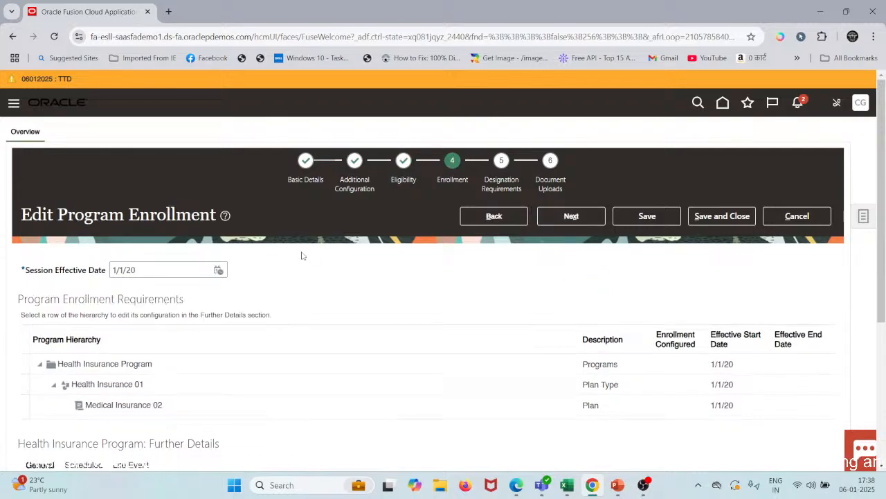
scroll(301, 256, "down", 3)
scroll(301, 256, "down", 1)
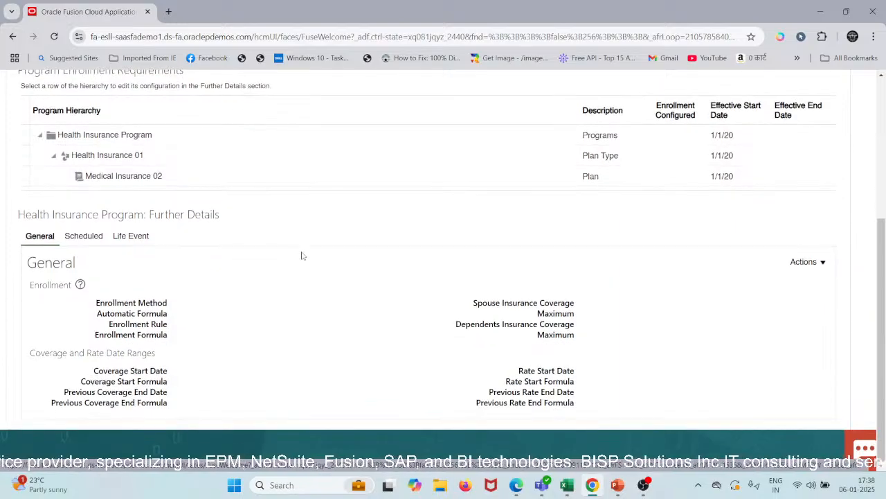
scroll(283, 249, "up", 3)
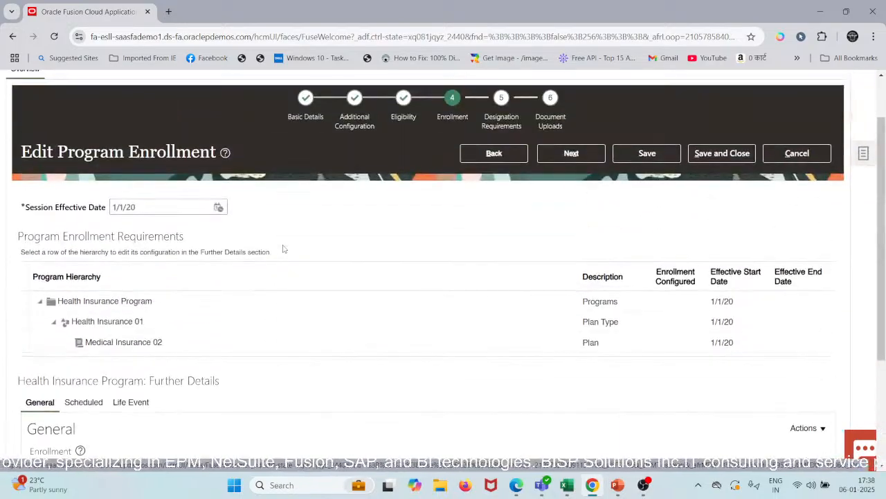
scroll(283, 250, "down", 3)
left_click_drag(283, 247, 697, 284)
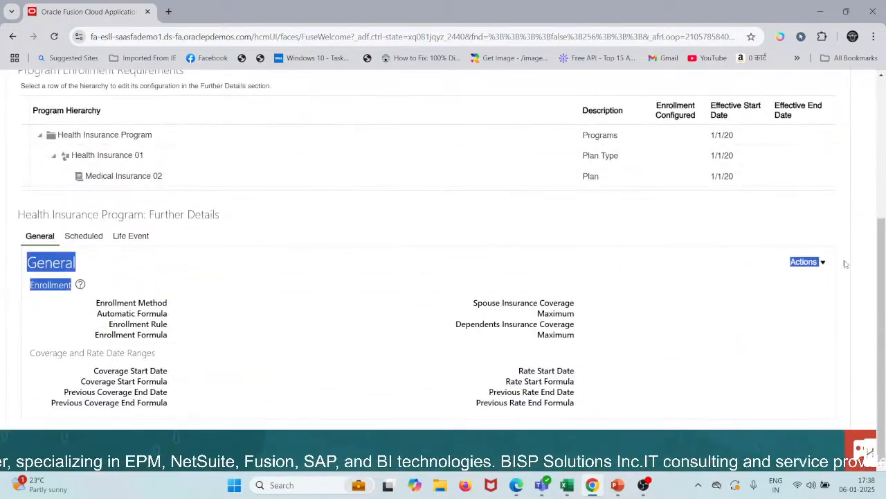
Create a general enrollment record for the Health Insurance Program with the Automatic enrollment method and check the automatic formula choices.
left_click(822, 262)
left_click(817, 281)
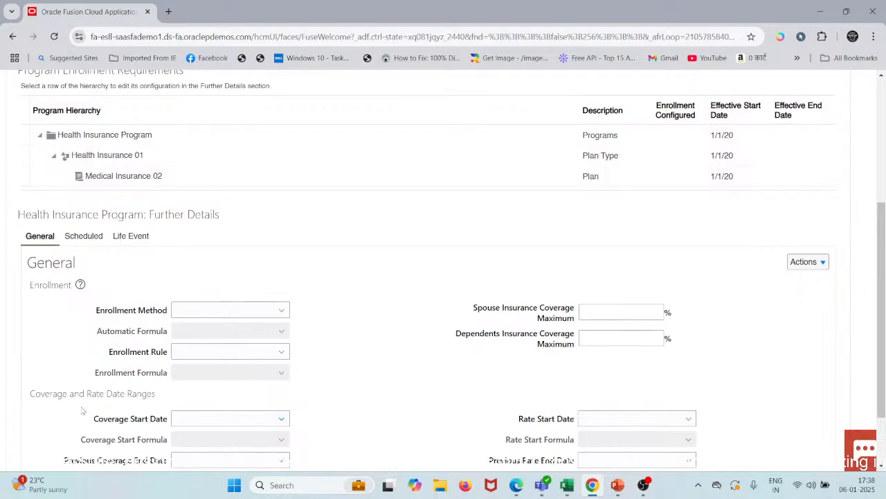
left_click(252, 313)
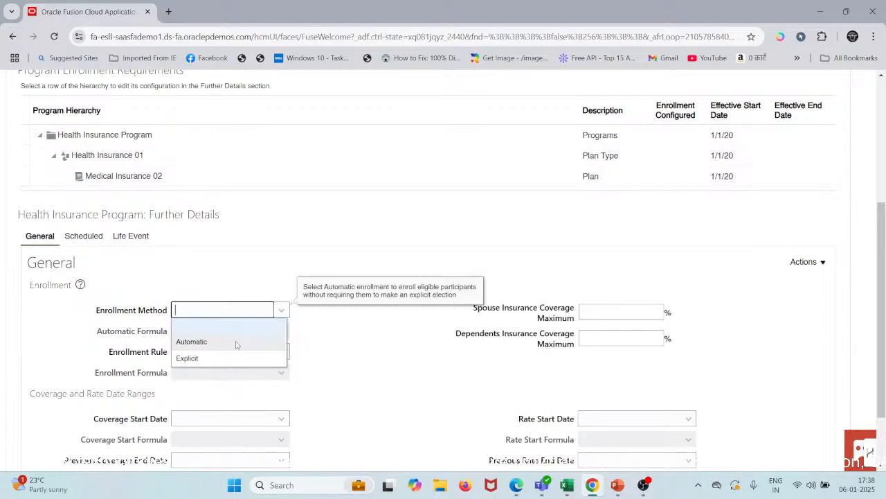
left_click(235, 342)
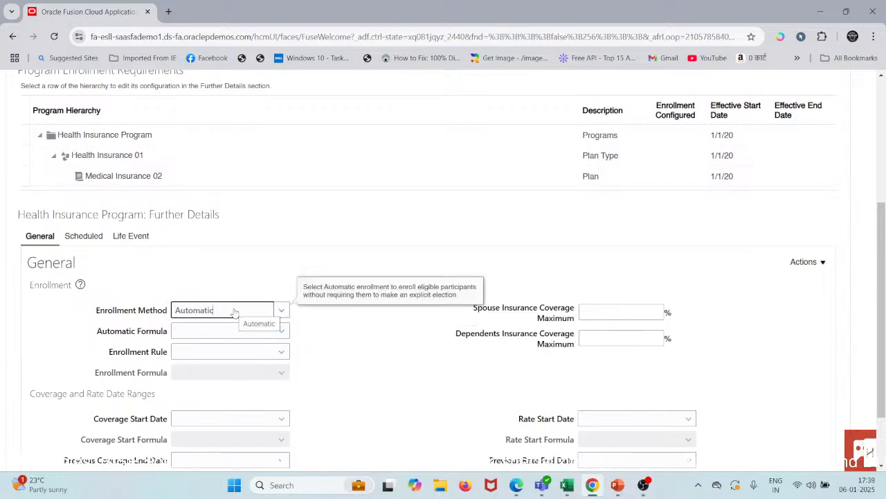
left_click(223, 334)
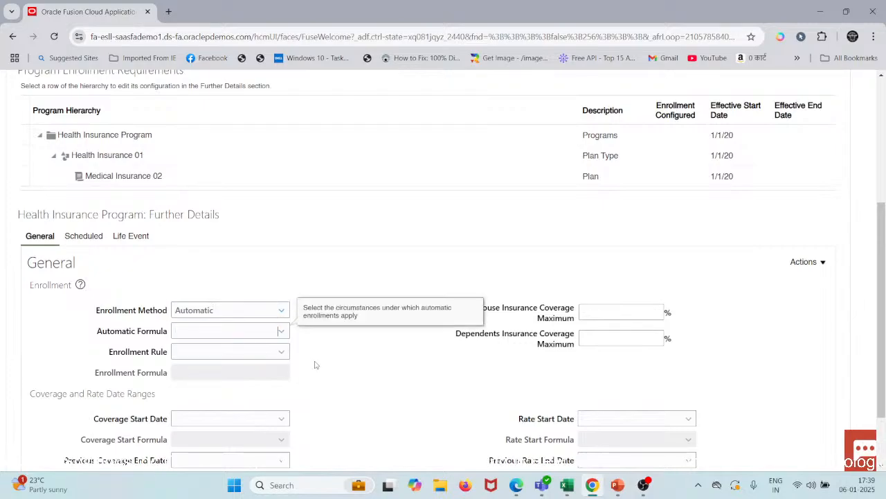
Look through the enrollment rule and coverage start date options of the general enrollment record without choosing any.
scroll(312, 364, "down", 2)
left_click(224, 272)
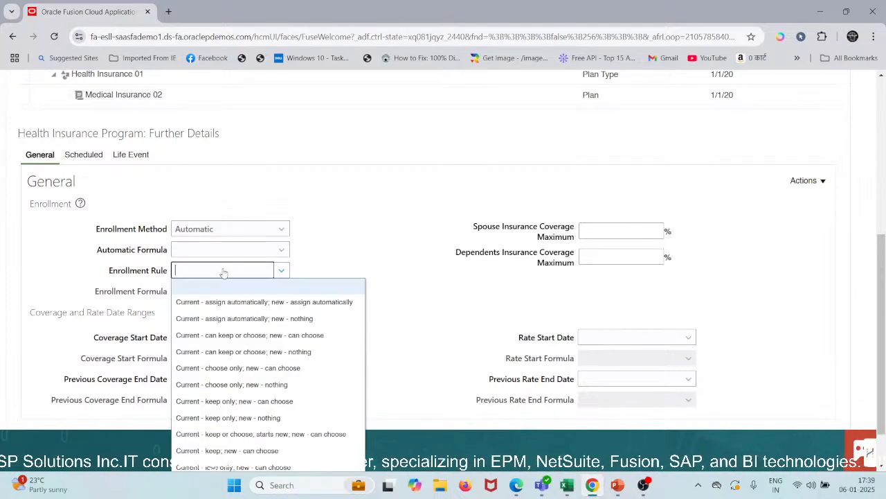
scroll(276, 350, "down", 1)
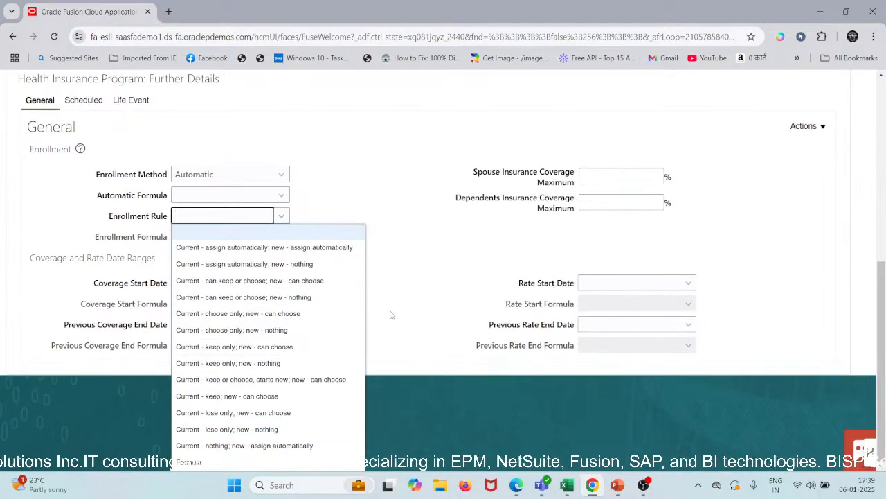
scroll(403, 335, "up", 1)
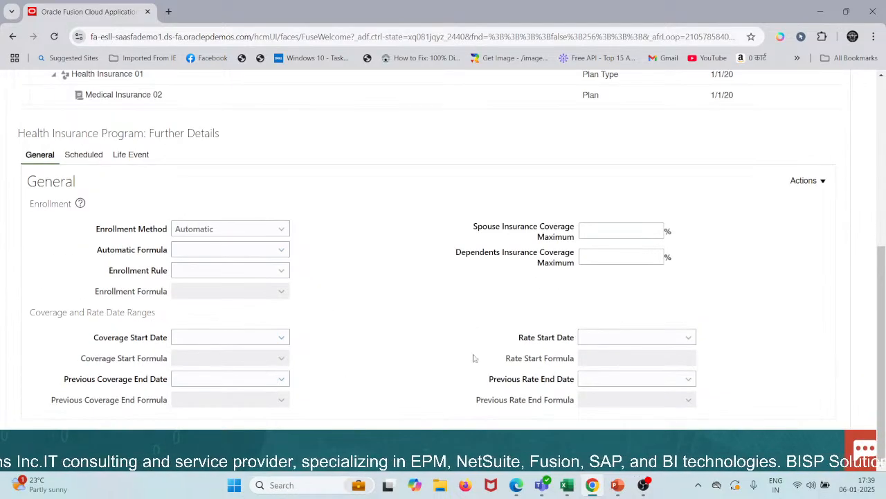
left_click(233, 337)
scroll(238, 294, "down", 2)
scroll(238, 294, "down", 2)
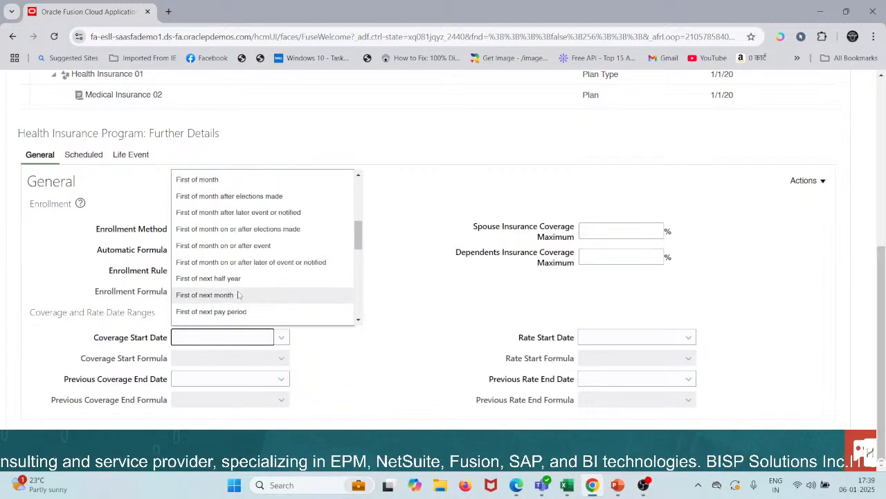
scroll(238, 294, "down", 6)
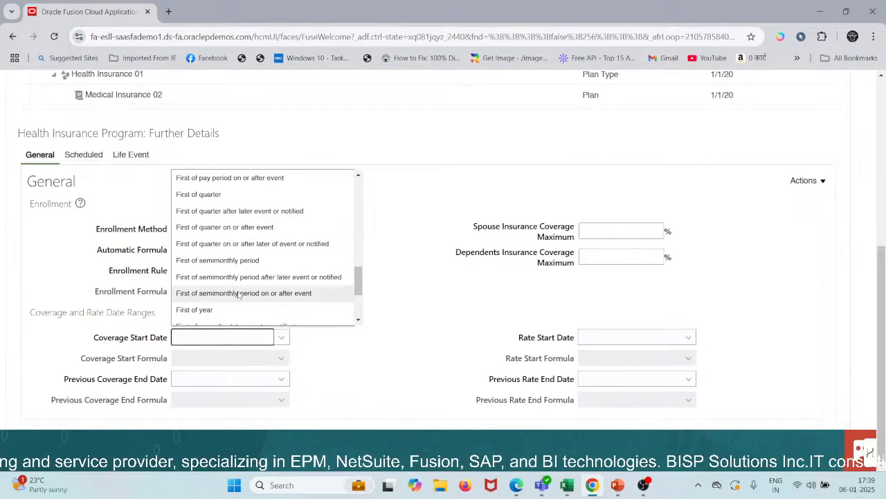
scroll(238, 295, "up", 10)
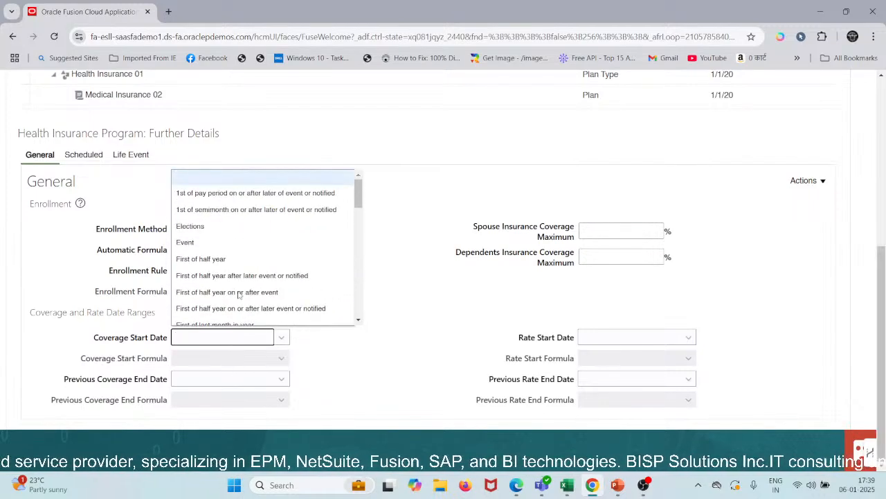
scroll(235, 263, "down", 3)
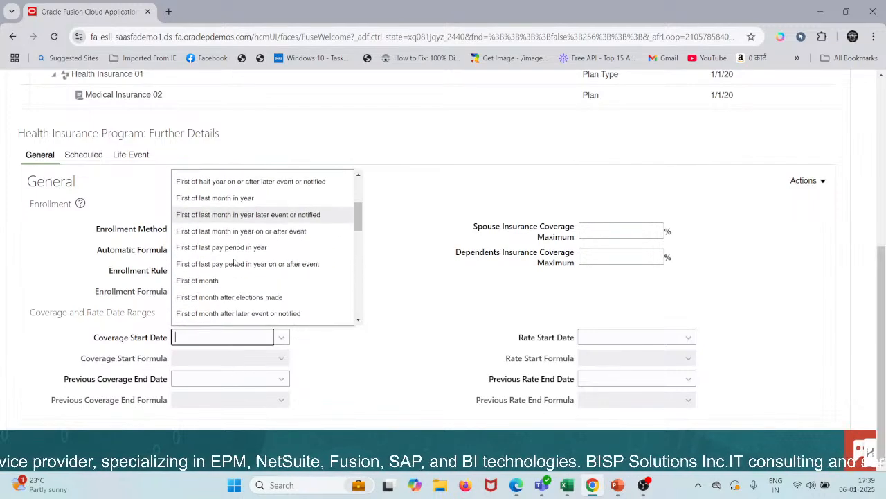
scroll(235, 263, "down", 6)
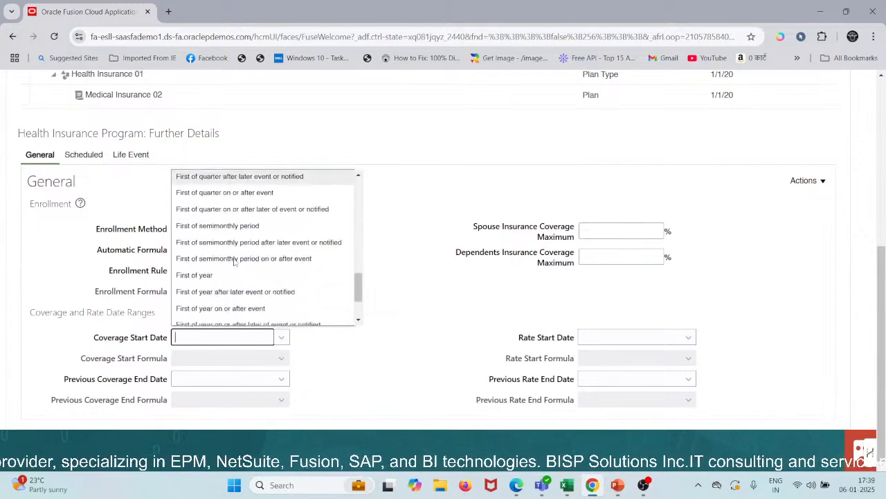
scroll(235, 262, "down", 2)
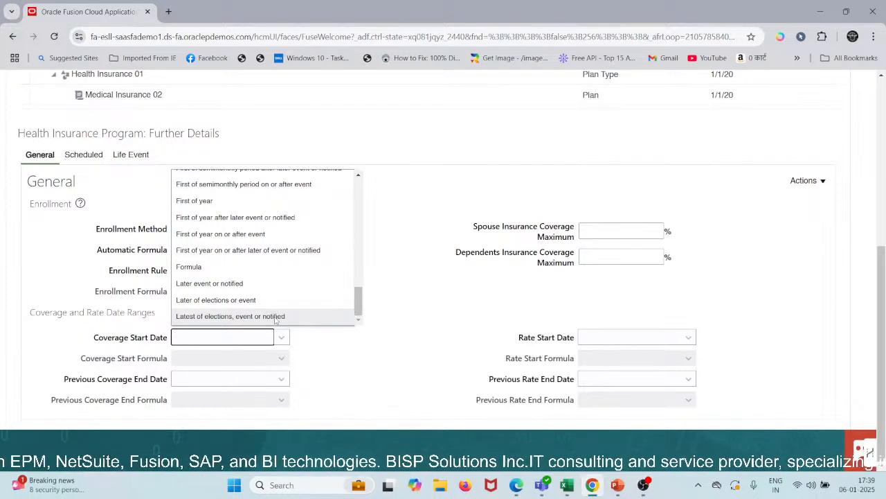
scroll(275, 320, "up", 10)
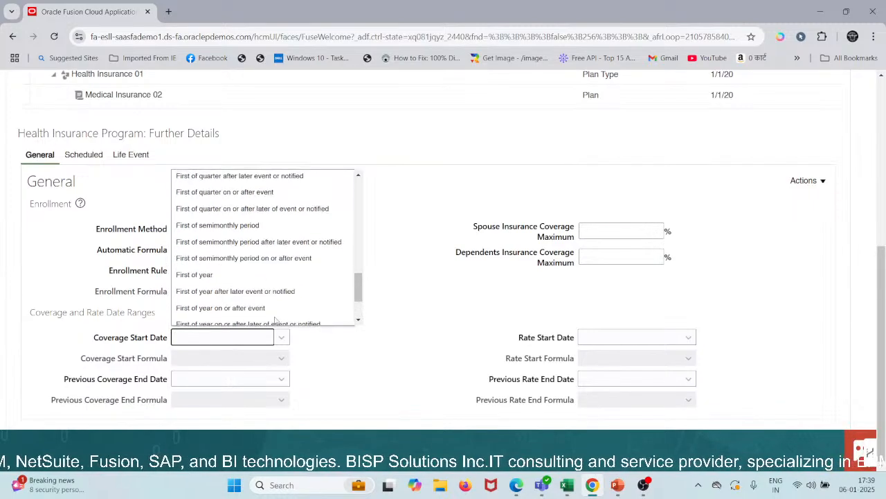
scroll(275, 320, "up", 5)
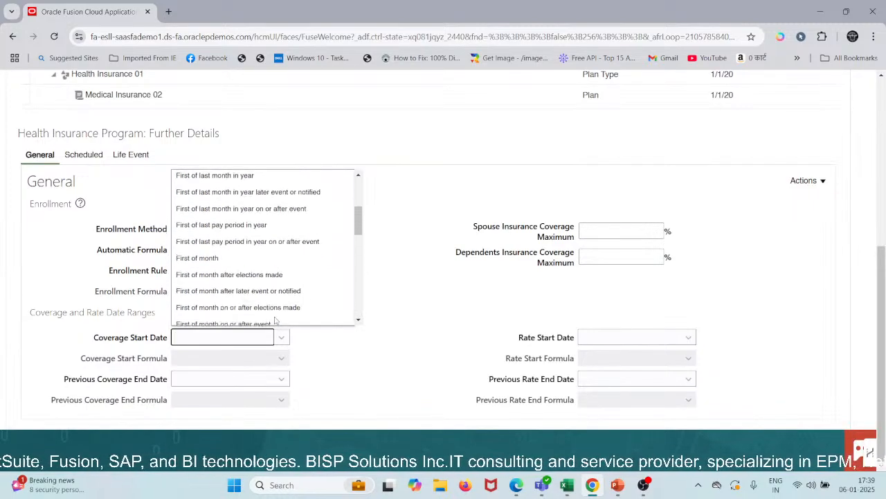
left_click(476, 343)
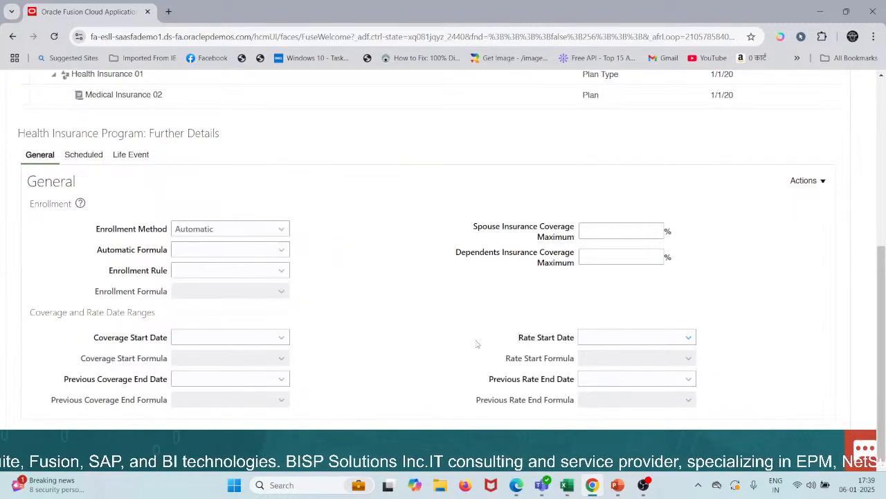
Remove the unsaved general enrollment record from the Health Insurance Program.
left_click(811, 184)
left_click(812, 237)
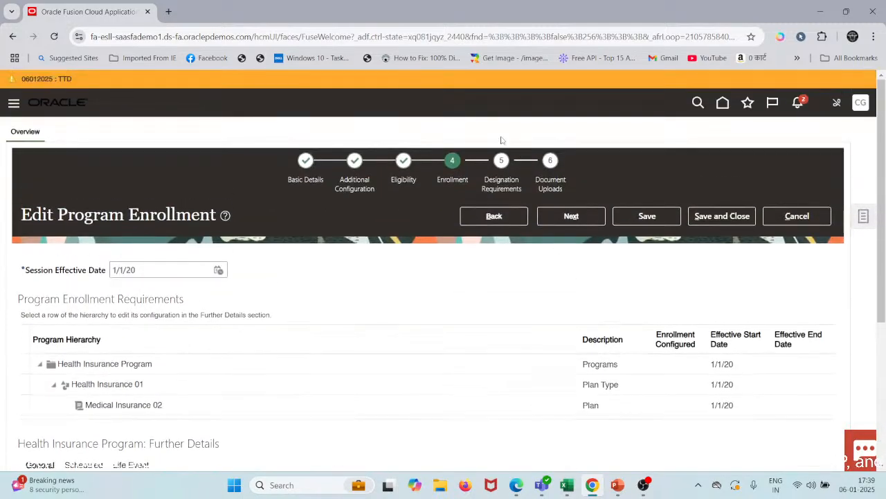
Advance through Designation Requirements to Document Uploads and start a document upload with the Marriage certificate certification type.
left_click(498, 191)
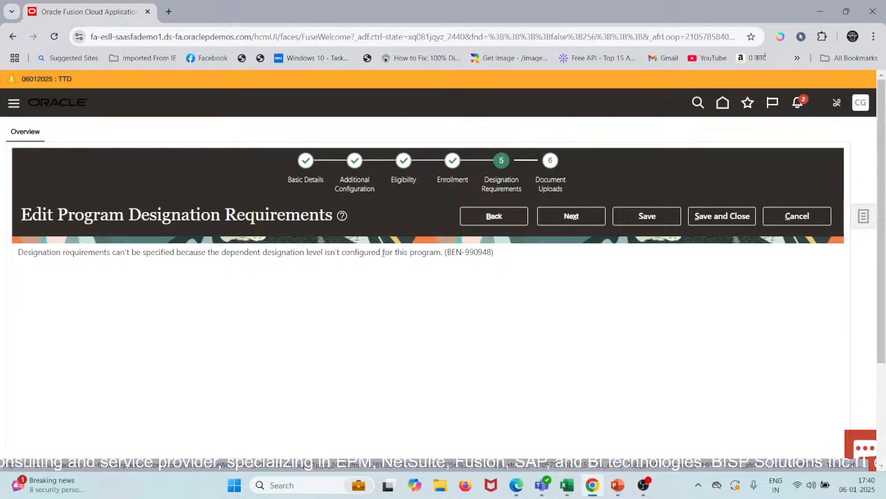
left_click(585, 216)
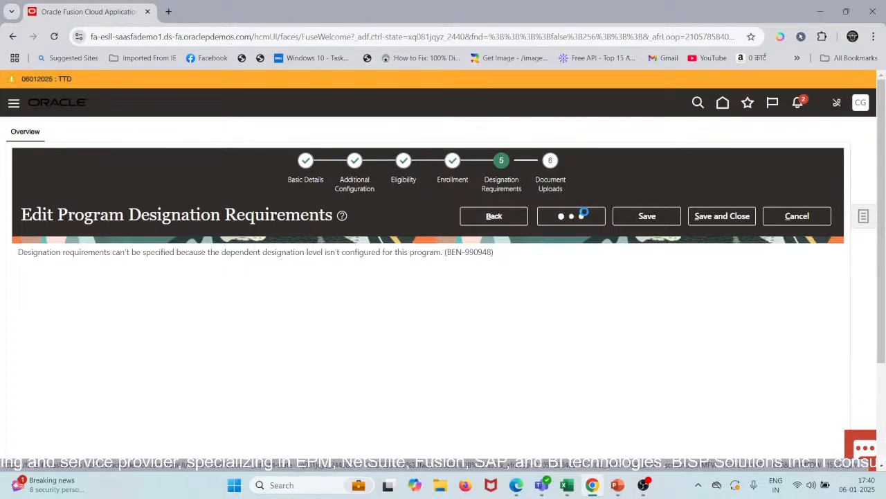
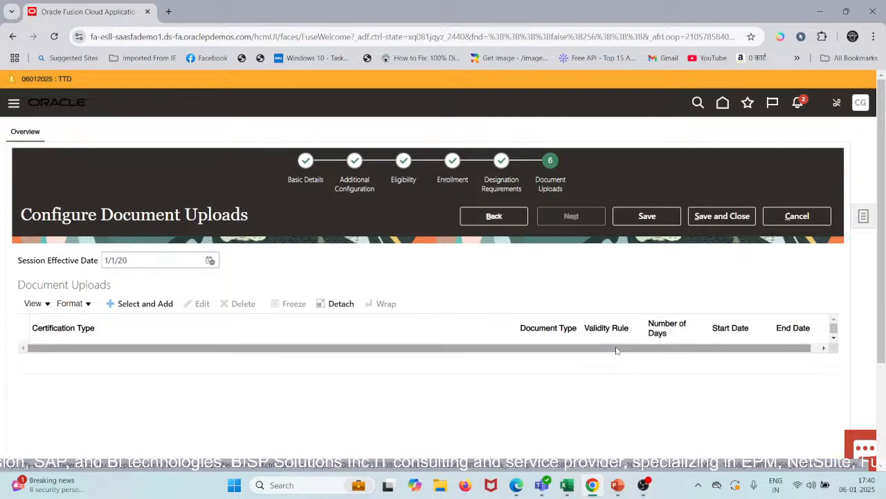
left_click(154, 306)
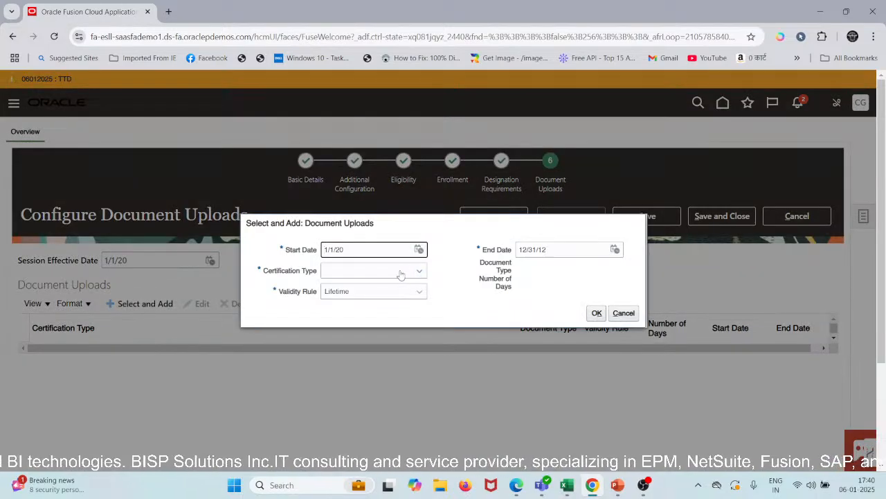
left_click(401, 274)
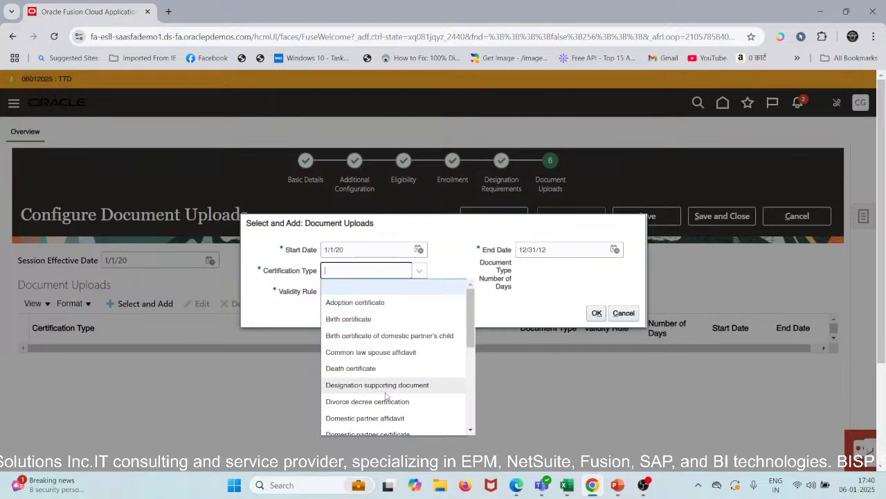
scroll(386, 392, "down", 1)
scroll(386, 395, "down", 2)
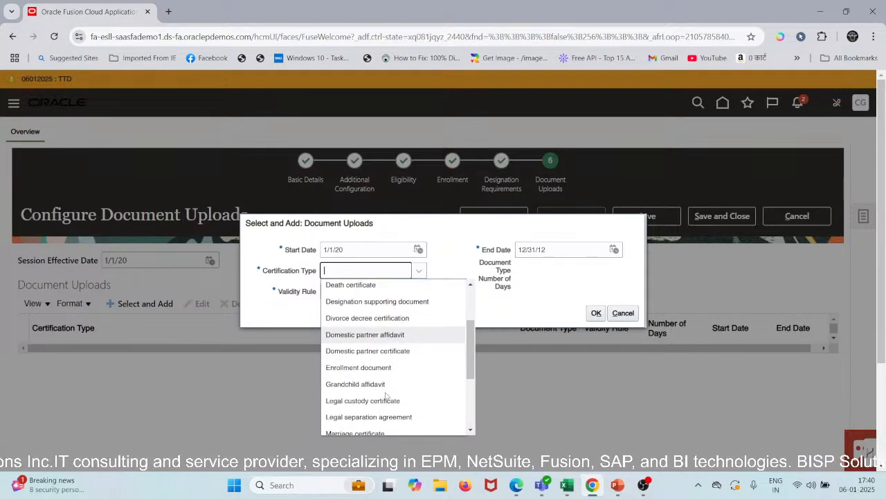
scroll(386, 395, "down", 2)
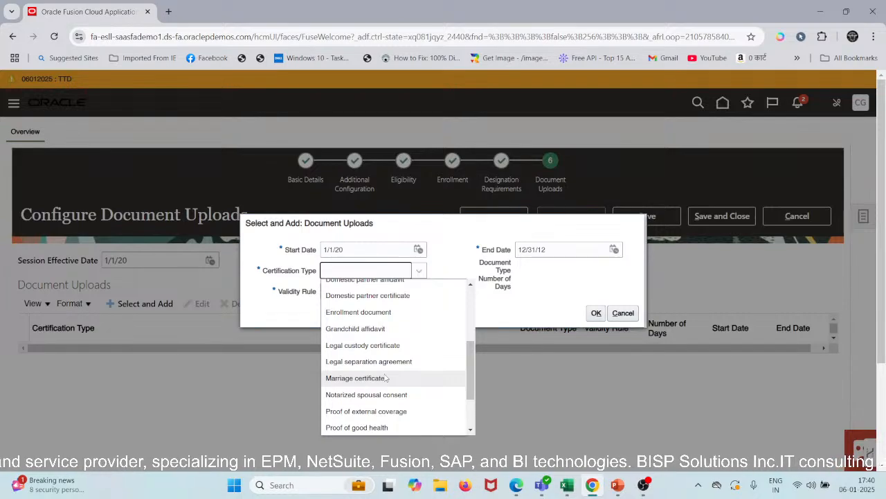
left_click(386, 378)
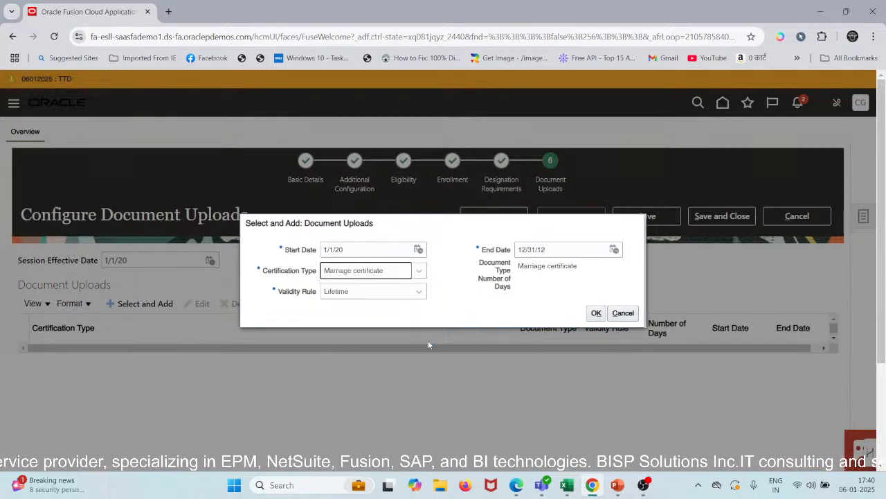
Check the validity rule options of the document upload and try Enrollment document as its certification type.
left_click(418, 296)
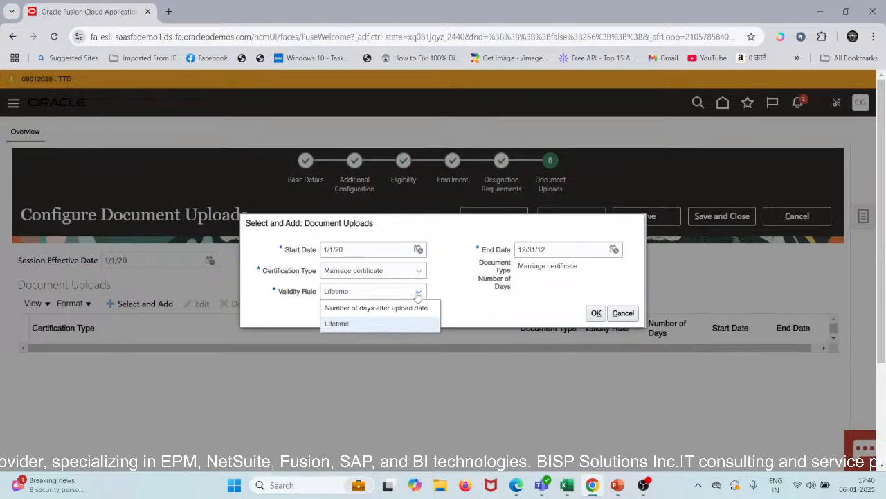
left_click(471, 298)
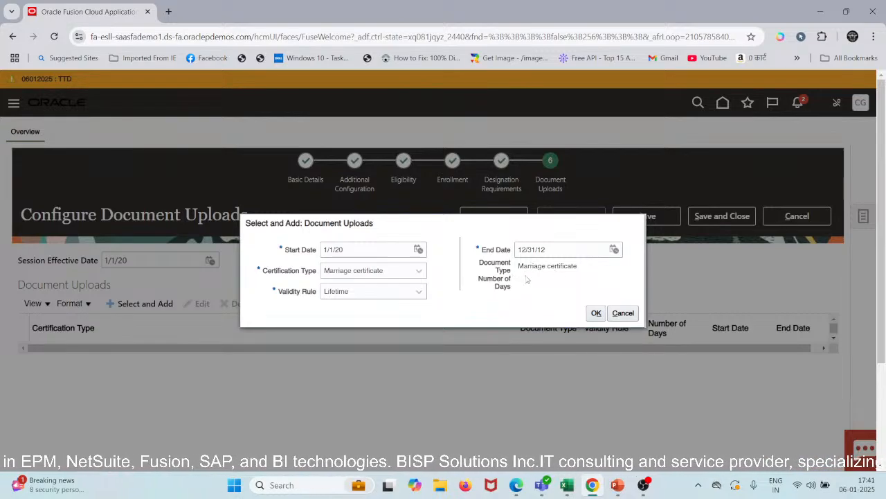
left_click(406, 271)
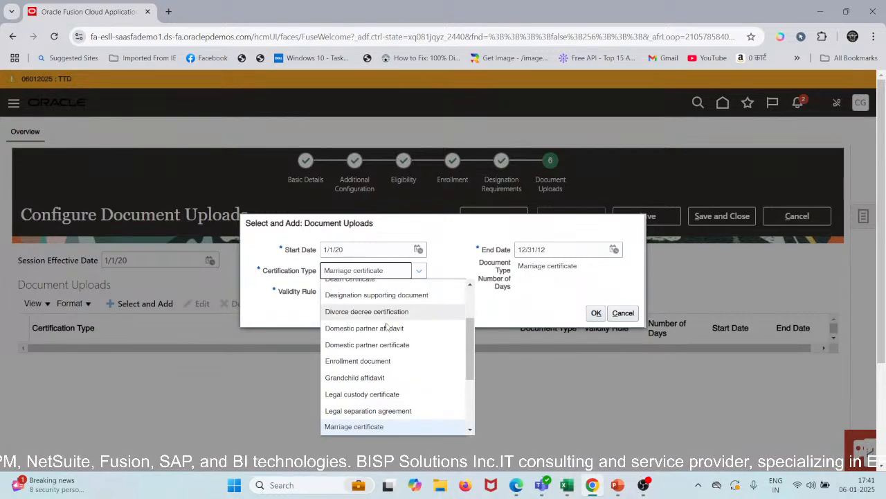
left_click(379, 360)
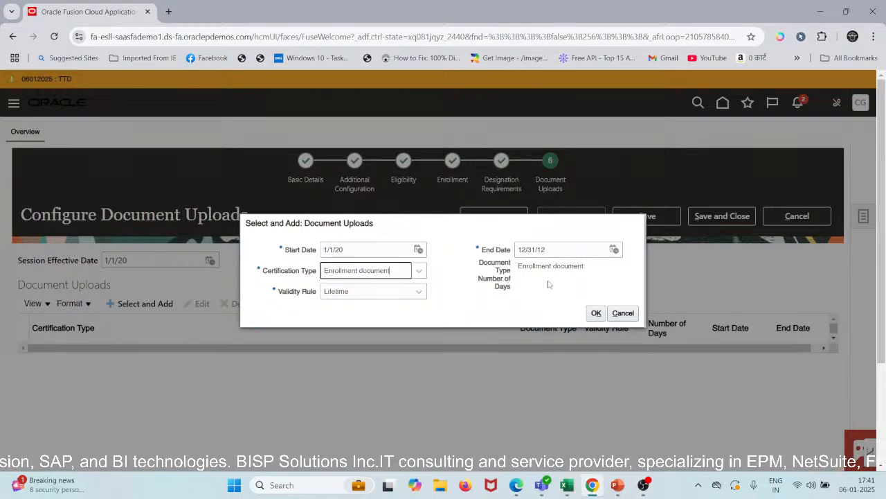
Add the document upload with the Marriage certificate certification type, and save and close the Health Insurance Program.
left_click(419, 270)
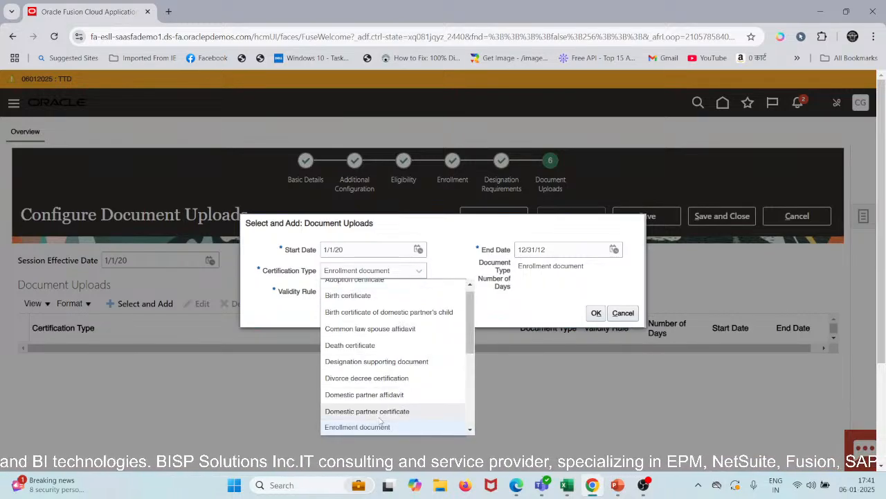
scroll(380, 420, "down", 1)
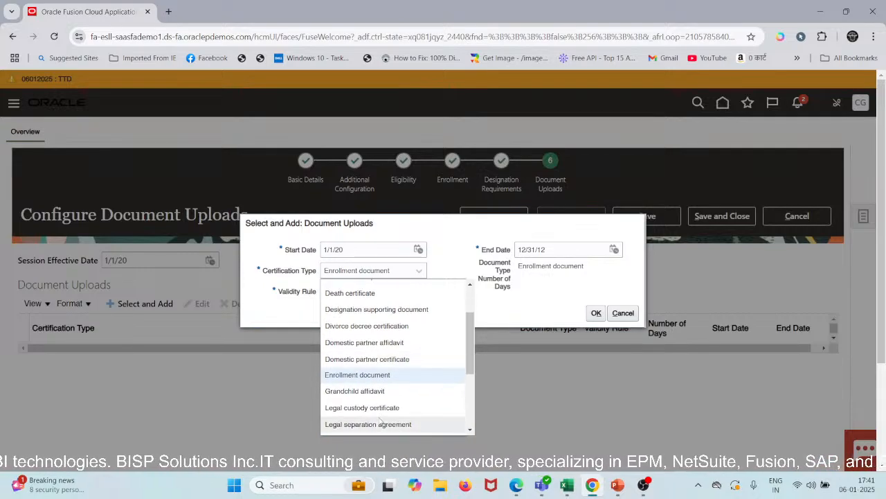
scroll(380, 419, "up", 1)
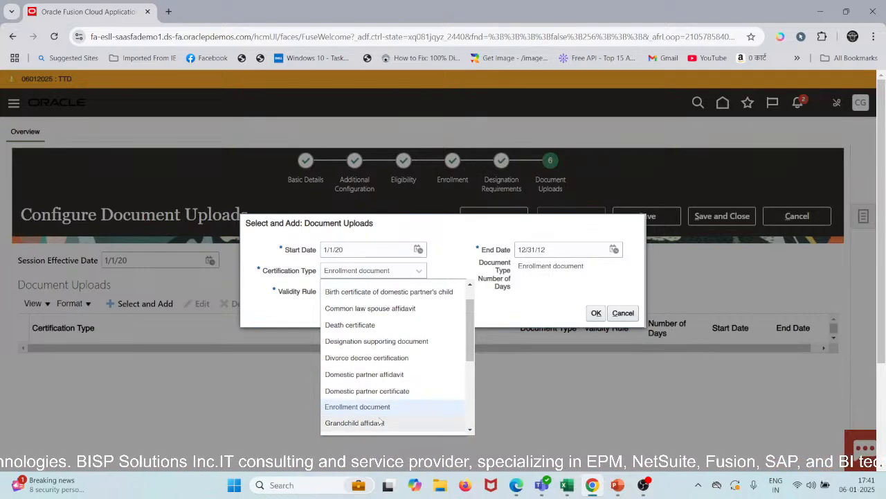
scroll(379, 419, "down", 2)
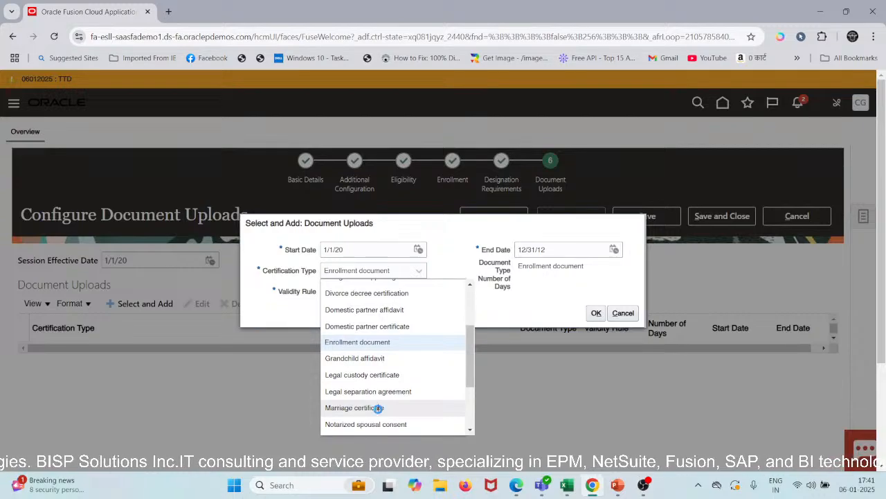
left_click(379, 408)
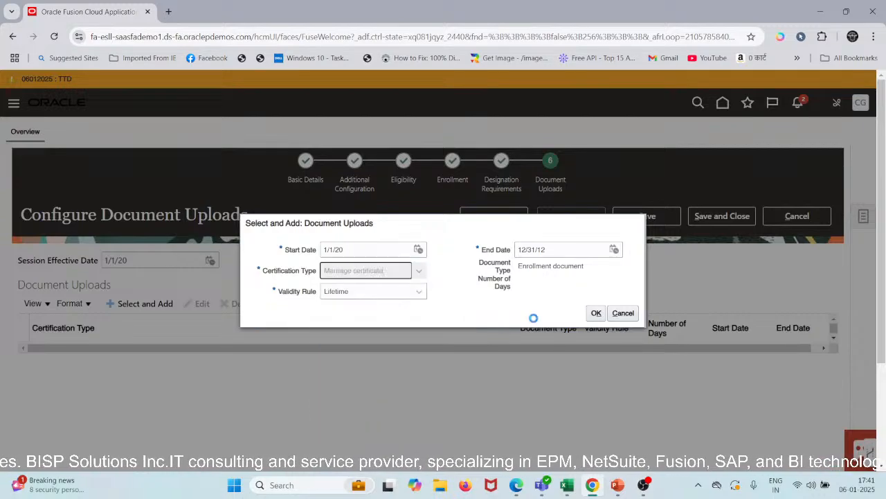
left_click(599, 314)
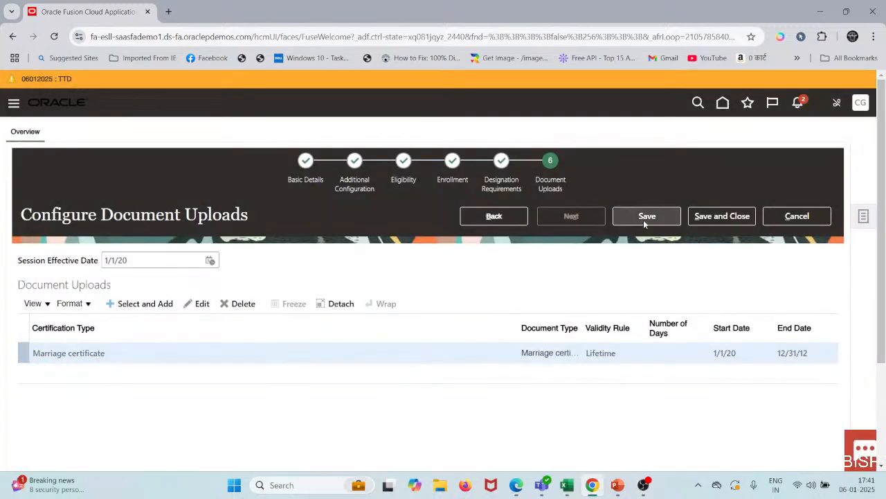
left_click(649, 218)
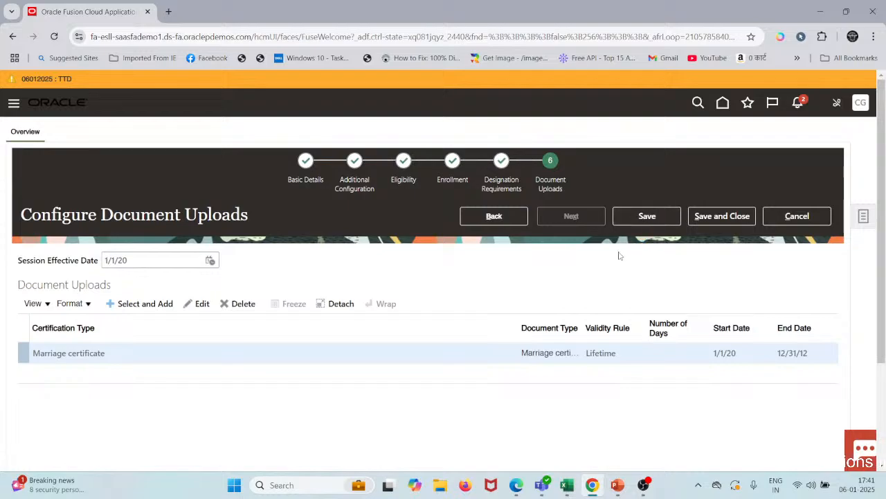
left_click(724, 217)
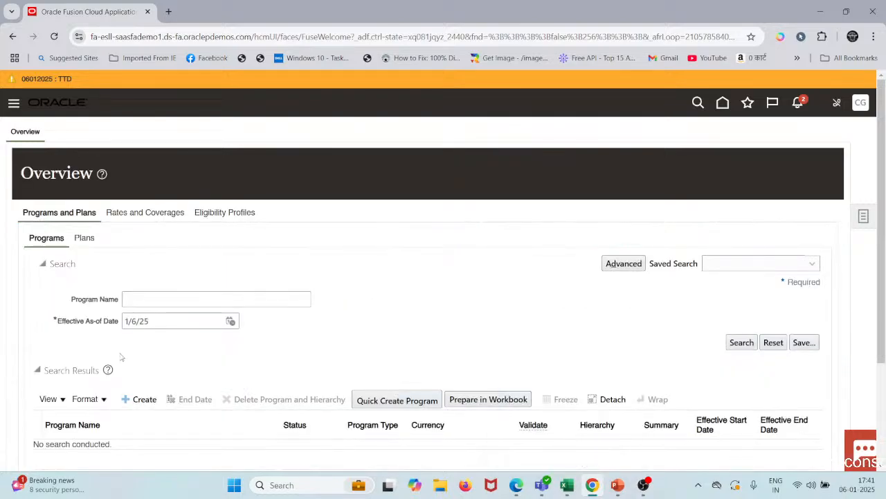
Search the programs for Medical Insurance.
left_click(180, 300)
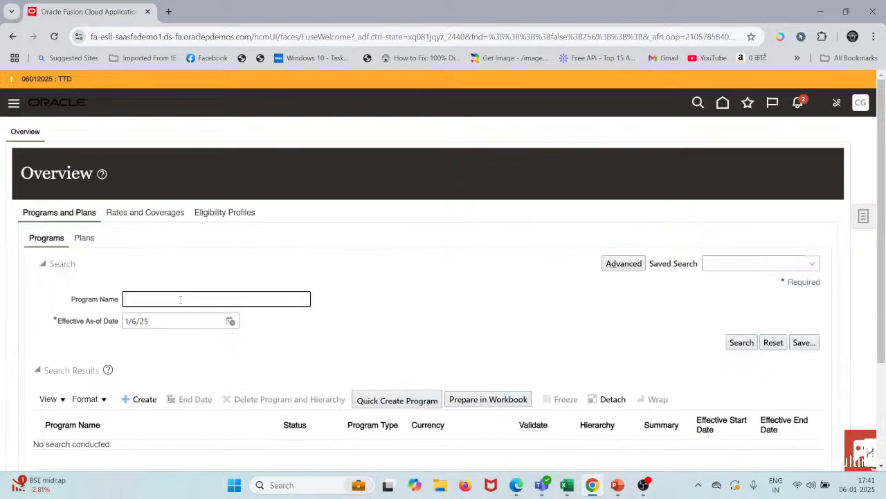
type("Medical Insura")
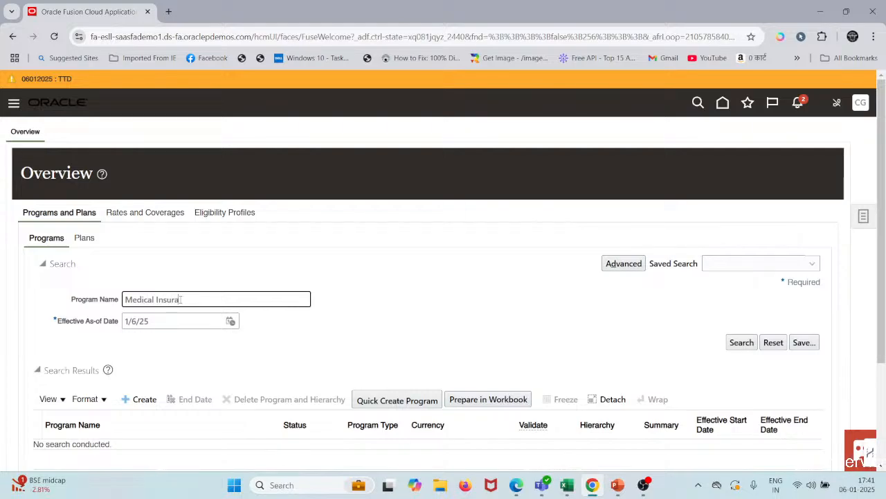
type("nce")
key("Tab")
key("Tab")
key("Return")
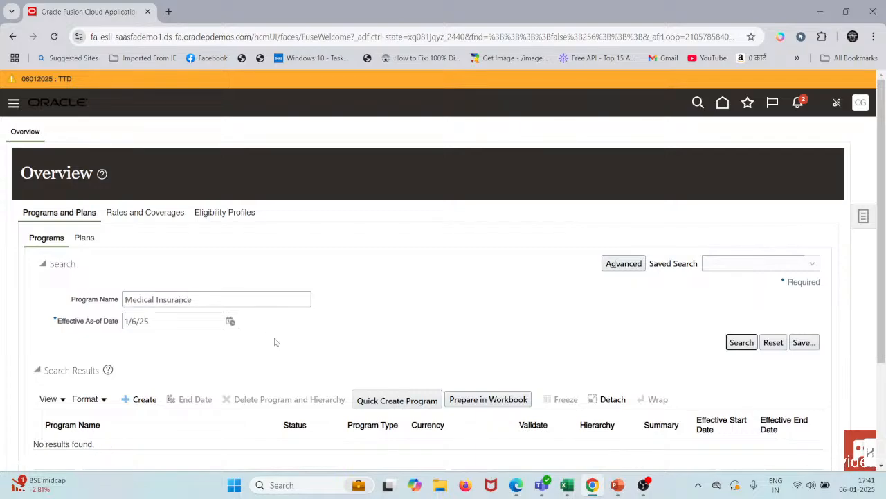
left_click(741, 342)
Search the programs for Health Insurance and look over the matching program's row.
left_click(156, 299)
double_click(155, 299)
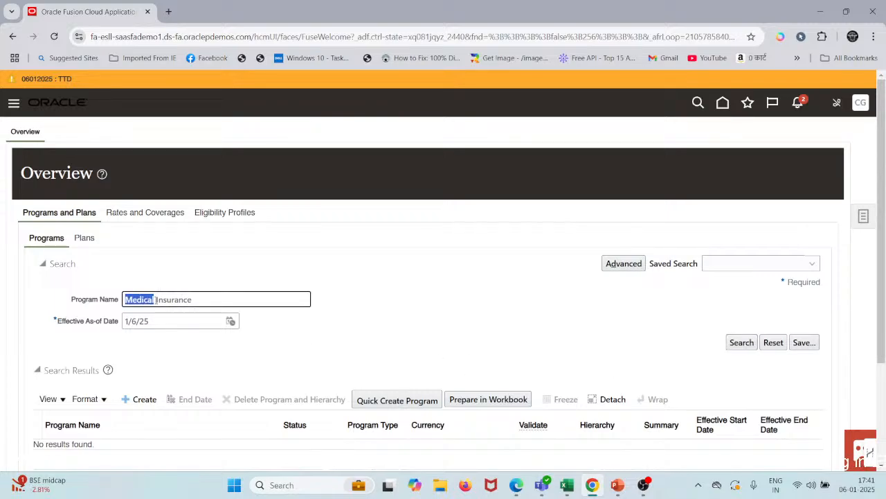
type("Heatl")
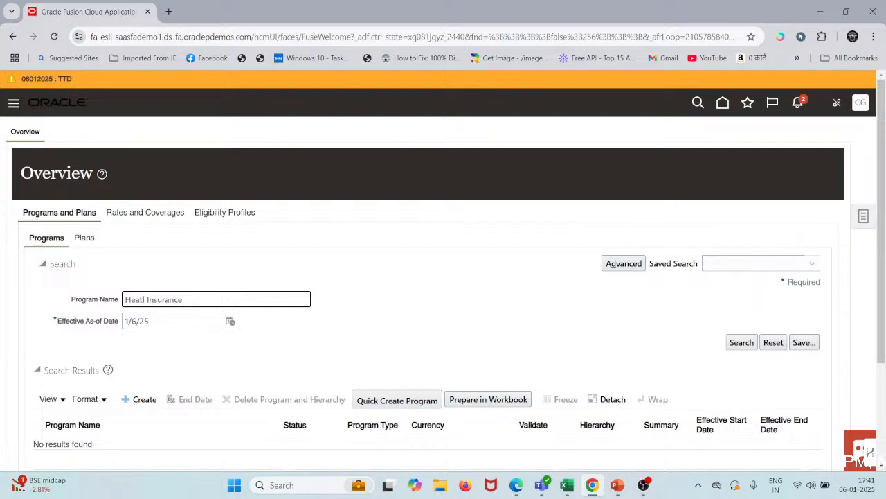
type("h")
key("BackSpace")
key("BackSpace")
key("BackSpace")
type("lth")
key("Return")
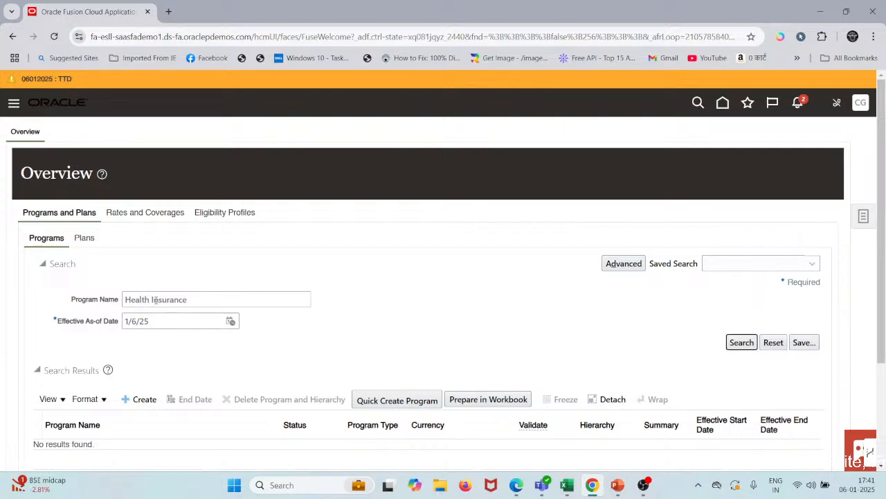
scroll(340, 347, "down", 1)
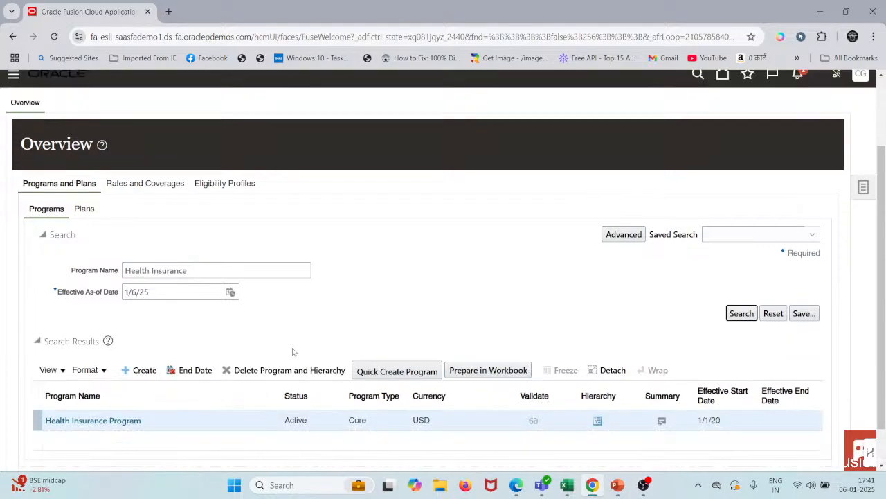
scroll(161, 404, "down", 3)
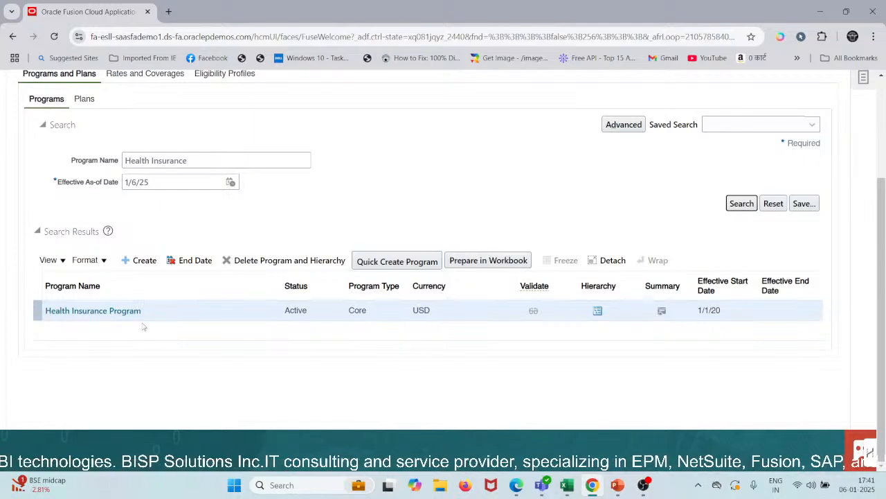
scroll(249, 186, "up", 4)
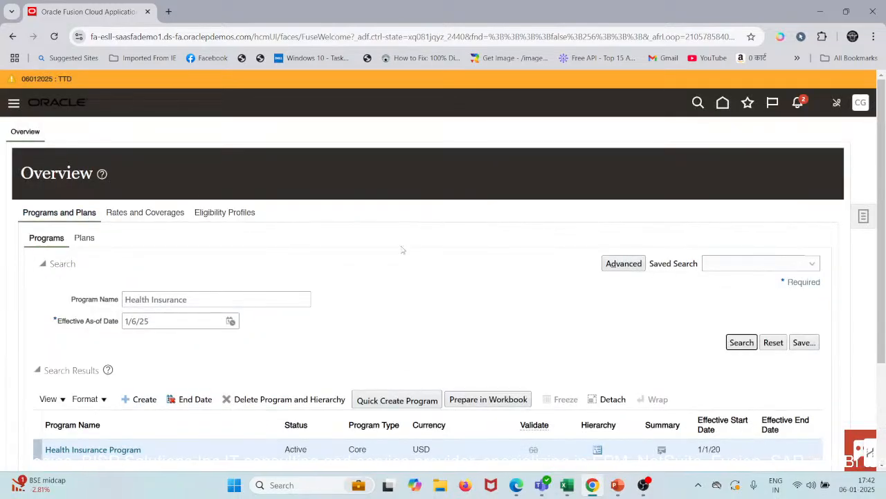
Validate the Health Insurance Program for plan Medical Insurance 02 and option Employee+Spouse, and examine the validation results at every level.
scroll(243, 353, "down", 3)
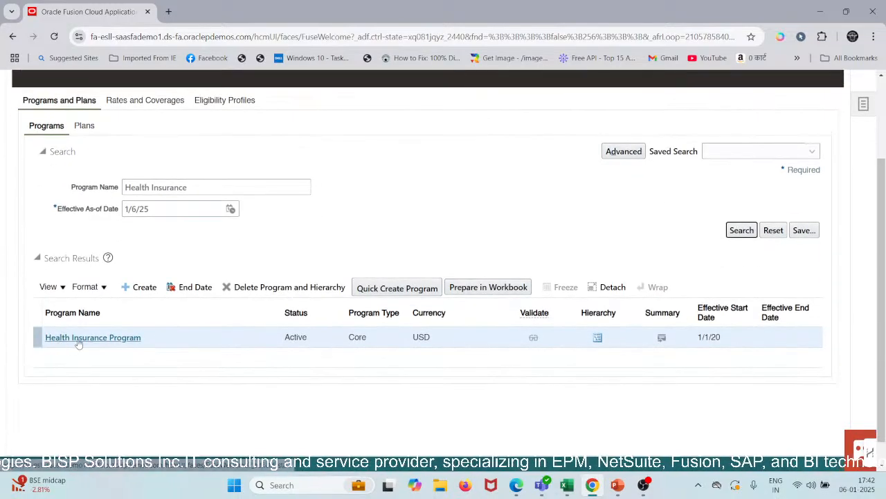
left_click(533, 339)
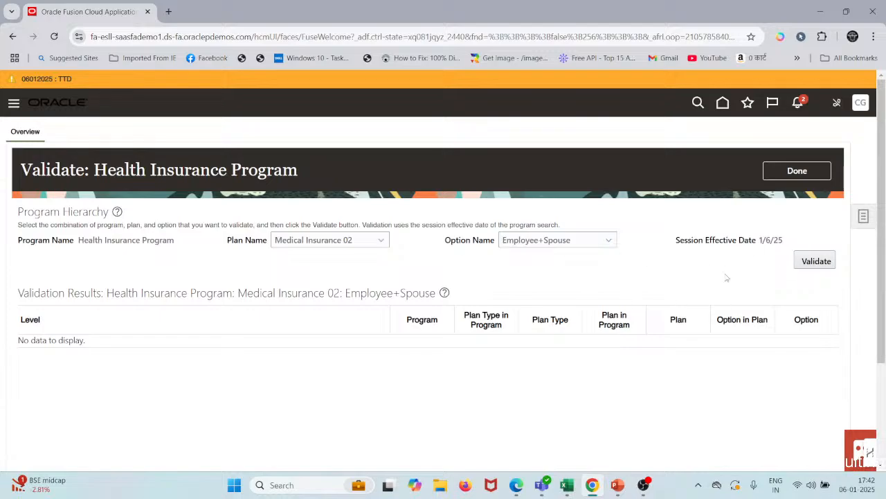
left_click(817, 266)
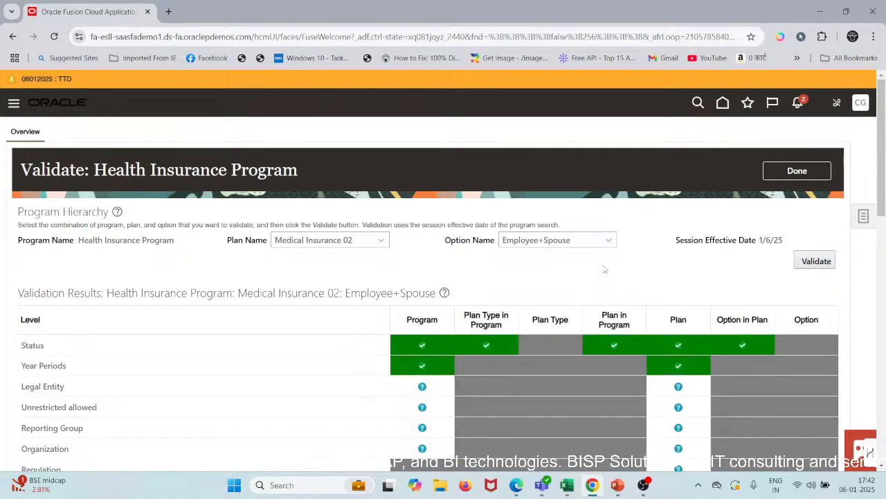
scroll(603, 269, "down", 9)
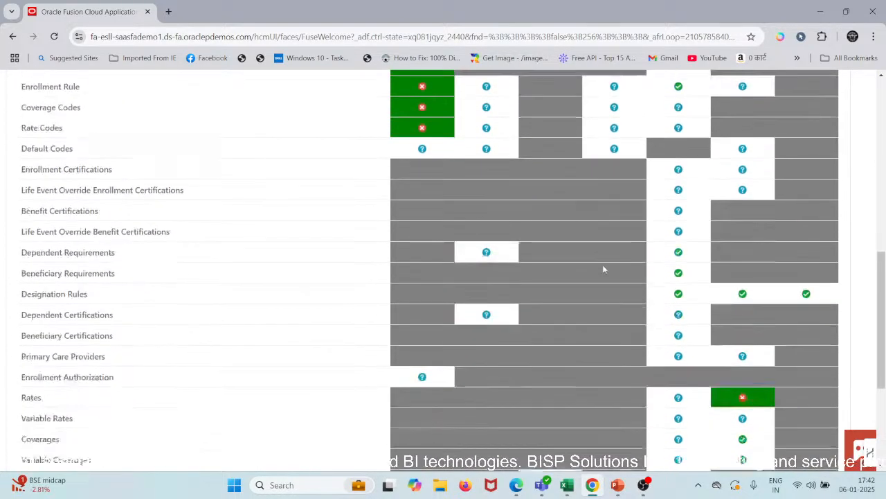
scroll(603, 269, "down", 2)
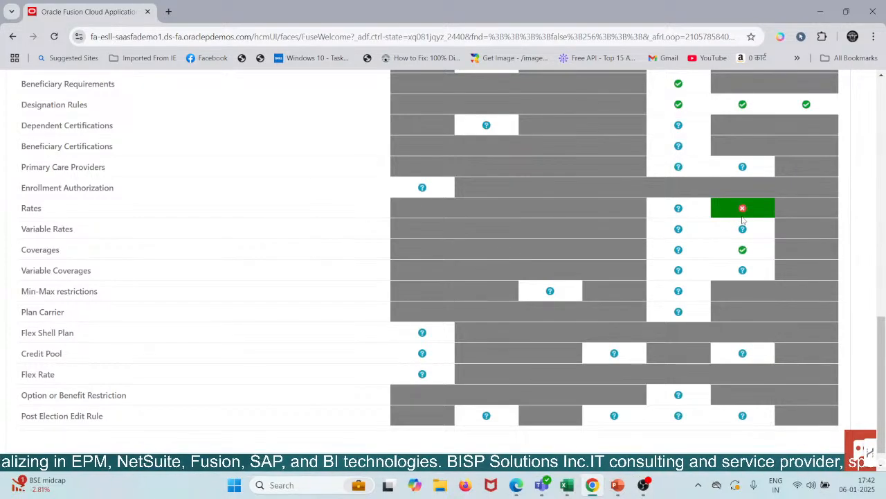
scroll(743, 220, "down", 1)
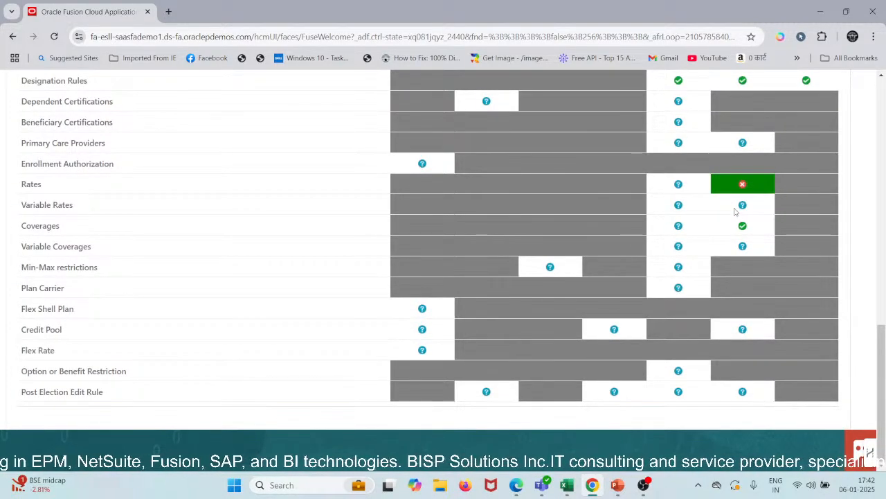
Review the validation results for Medical Insurance 02 with Employee+Spouse, from Status down to Post Election Edit Rule.
scroll(736, 211, "up", 5)
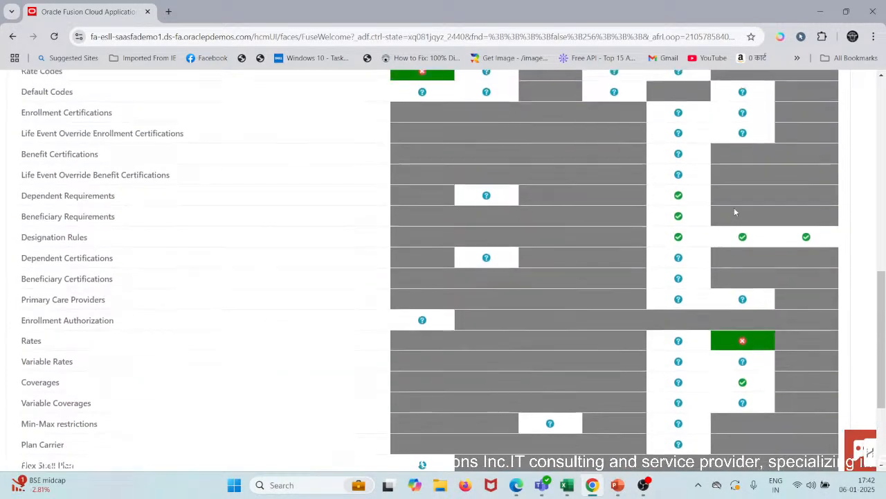
scroll(736, 211, "up", 6)
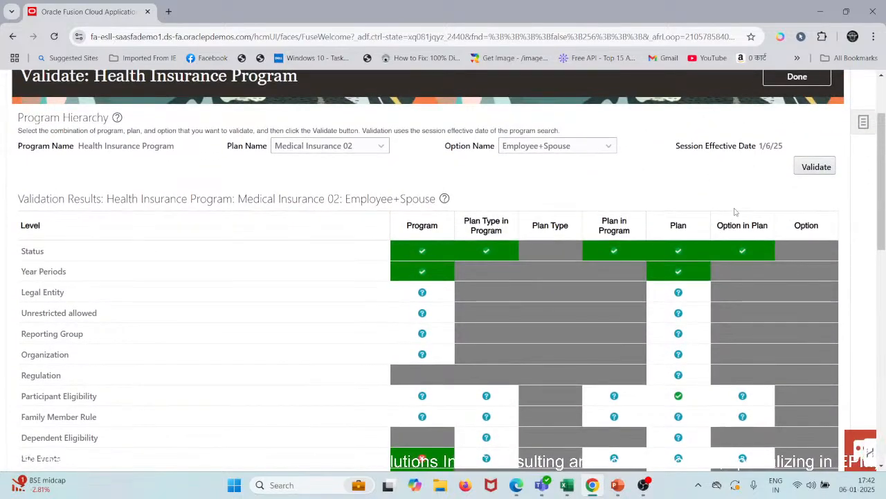
scroll(736, 211, "down", 2)
scroll(735, 211, "down", 7)
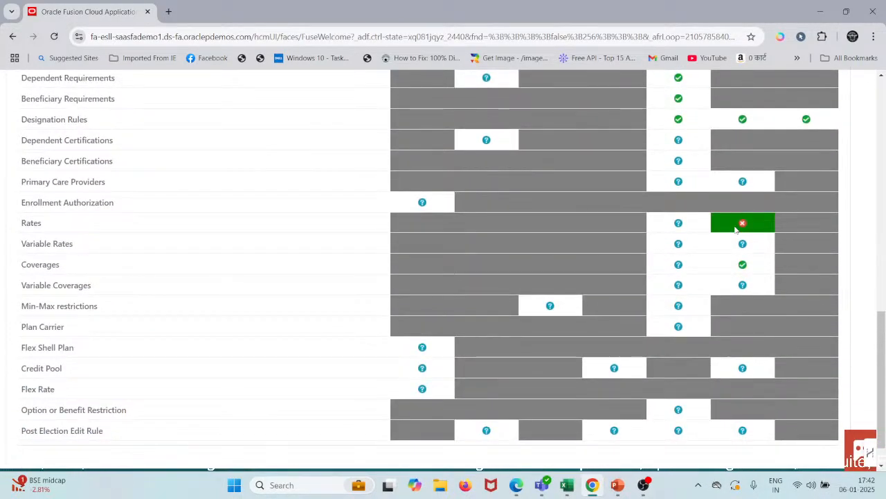
scroll(737, 229, "down", 1)
scroll(736, 229, "up", 5)
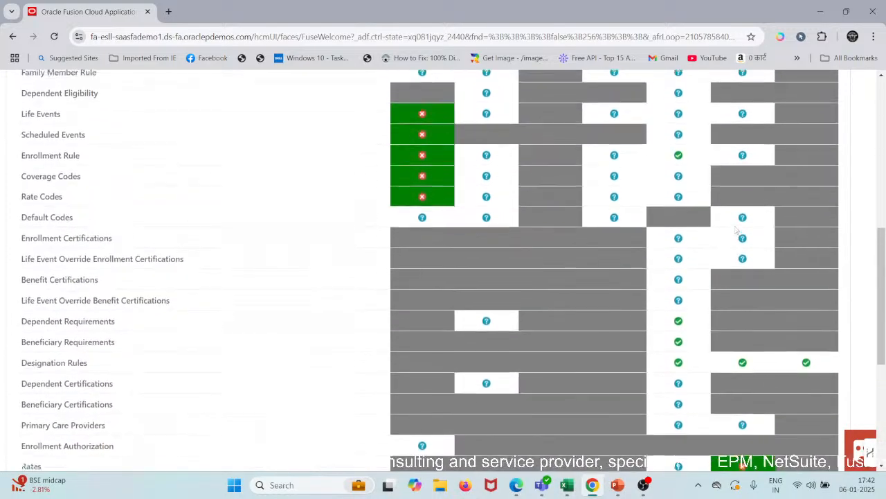
scroll(735, 229, "up", 4)
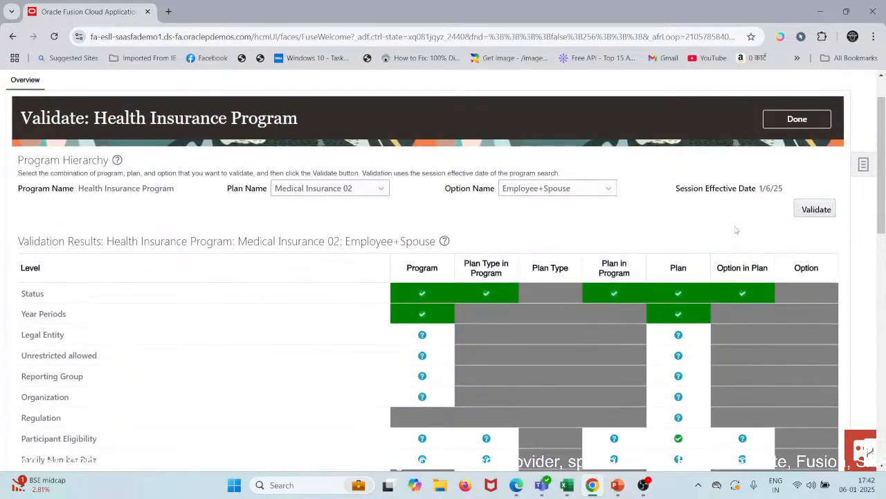
scroll(762, 257, "down", 3)
scroll(692, 267, "up", 1)
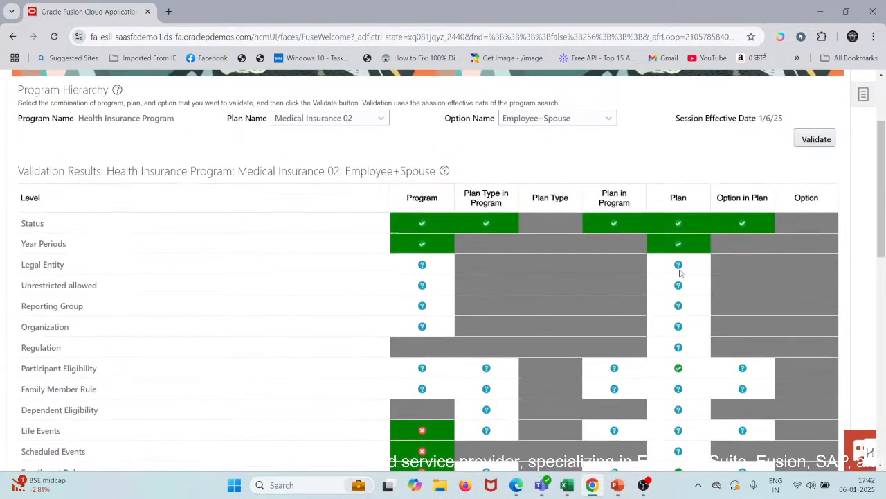
scroll(679, 271, "down", 8)
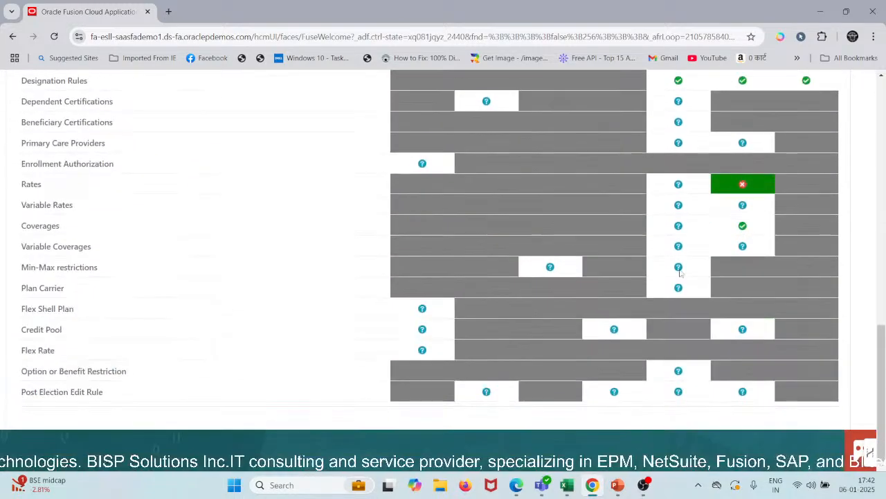
scroll(680, 271, "up", 3)
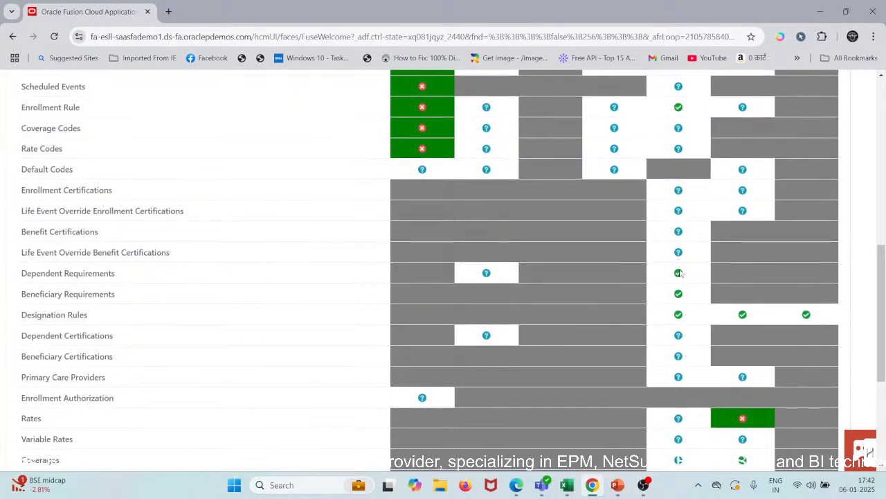
scroll(679, 271, "up", 3)
scroll(680, 271, "up", 4)
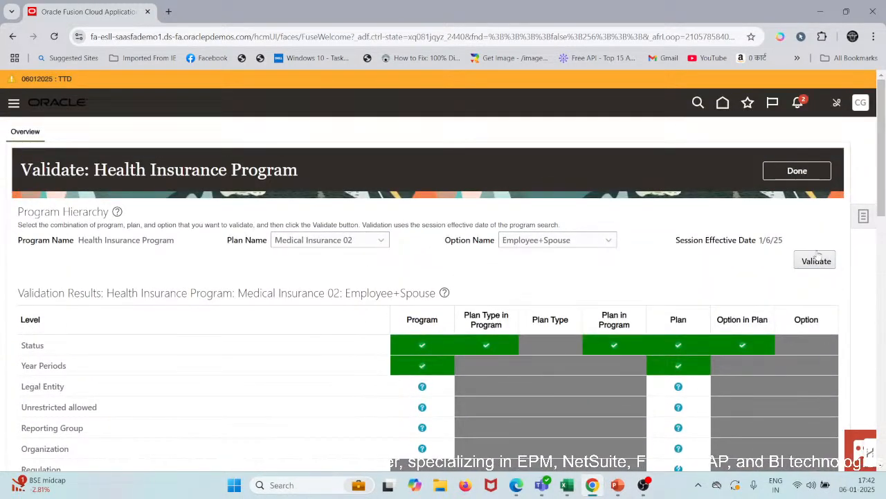
Rerun the validation of the Health Insurance Program hierarchy, recheck the results and close the validation page.
left_click(811, 262)
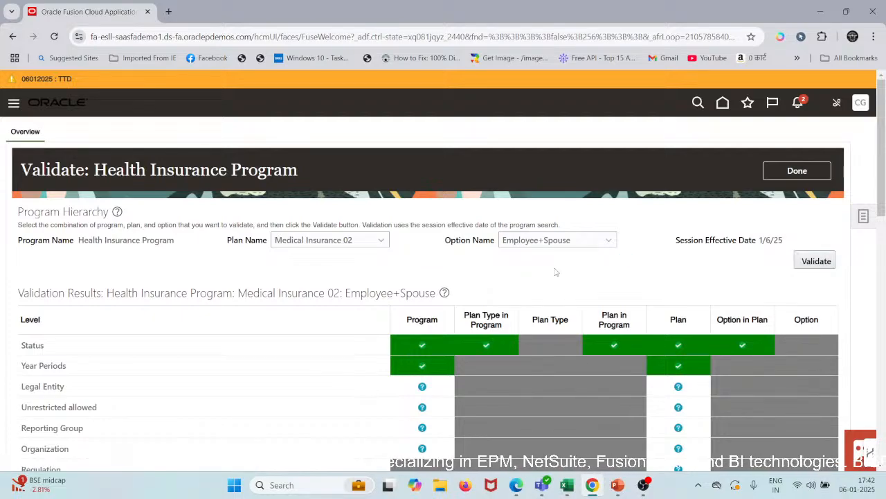
scroll(684, 284, "down", 10)
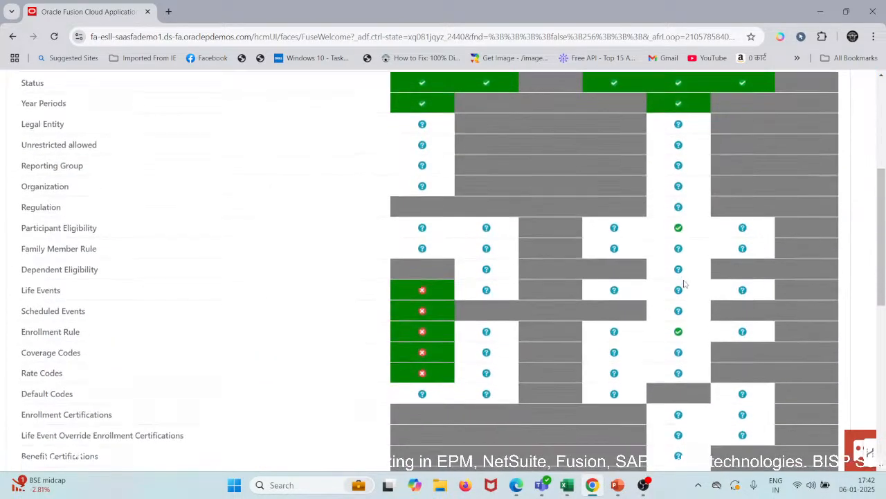
scroll(684, 284, "up", 10)
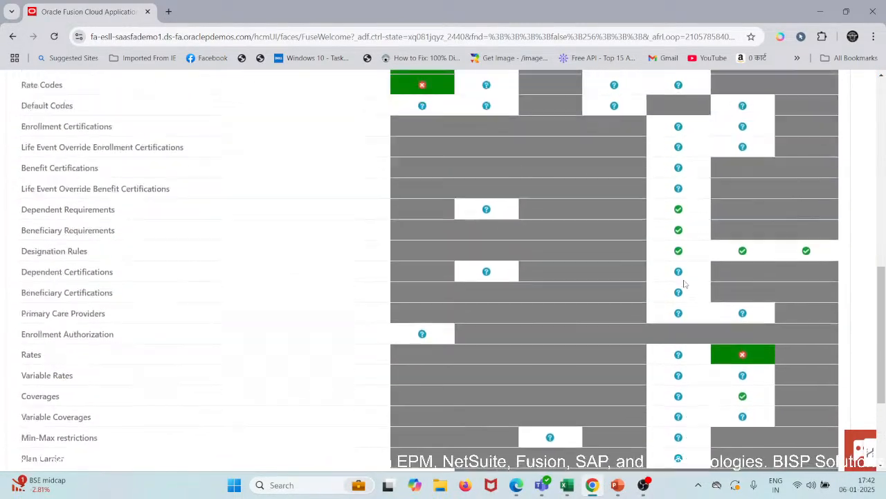
left_click(800, 167)
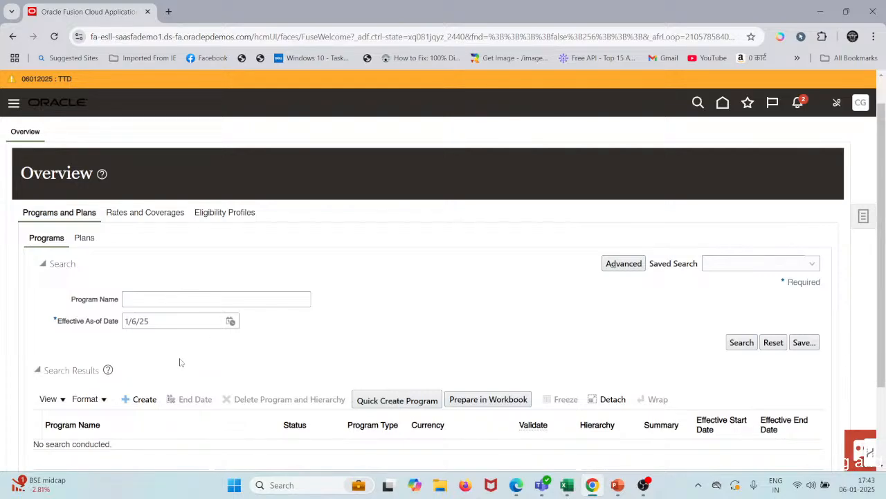
Check the program, plan and option entries in the Scenario workbook in Excel, and return to Oracle Fusion.
scroll(178, 360, "down", 2)
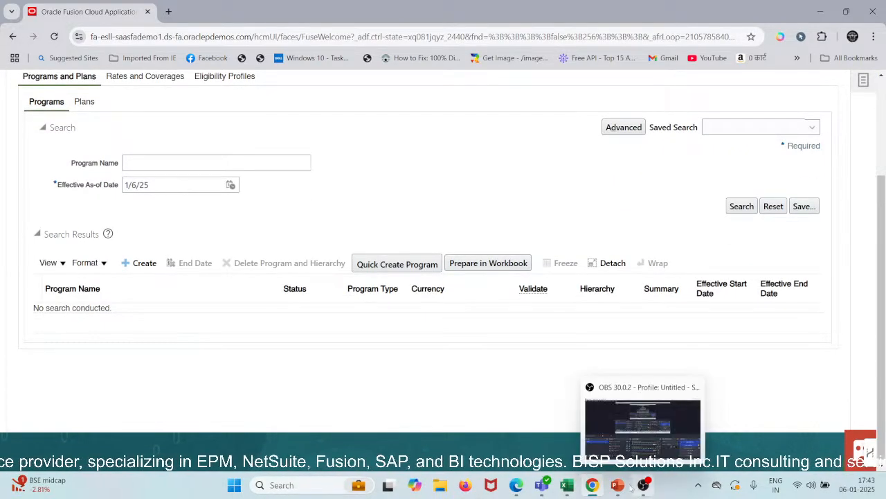
mouse_move(557, 475)
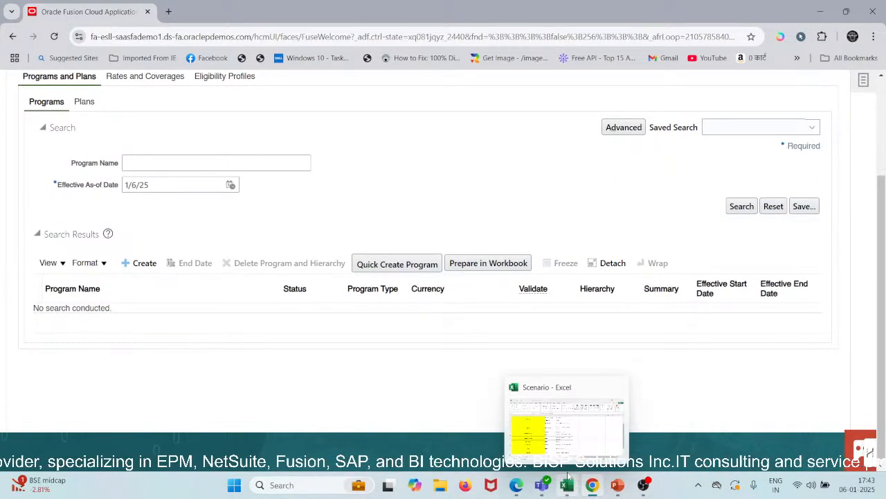
left_click(565, 424)
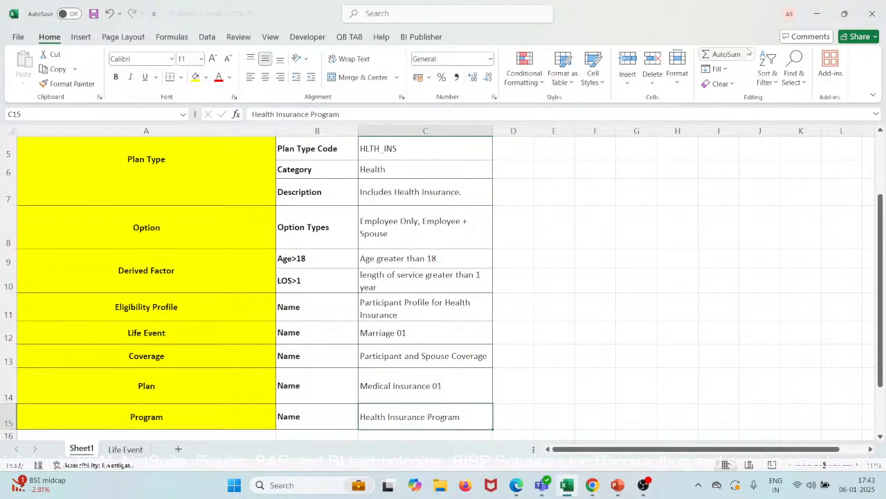
left_click(817, 13)
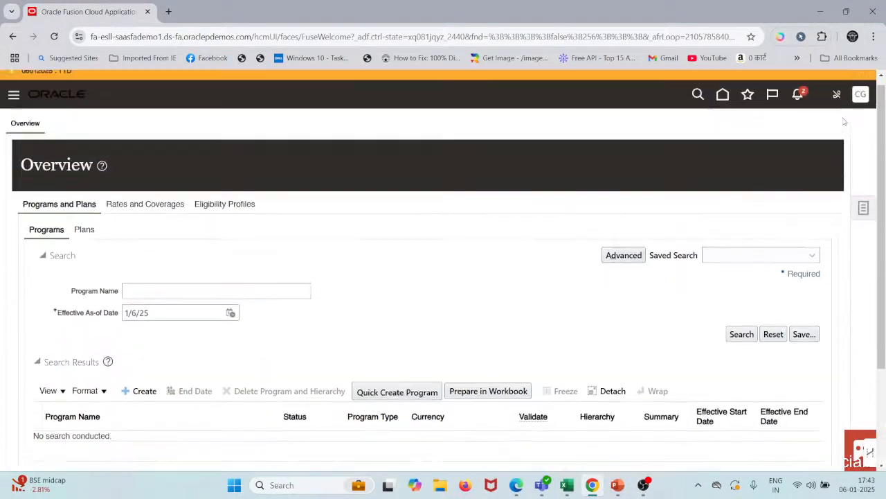
Open the Benefit Options page from the Plan Configuration tasks.
left_click(863, 216)
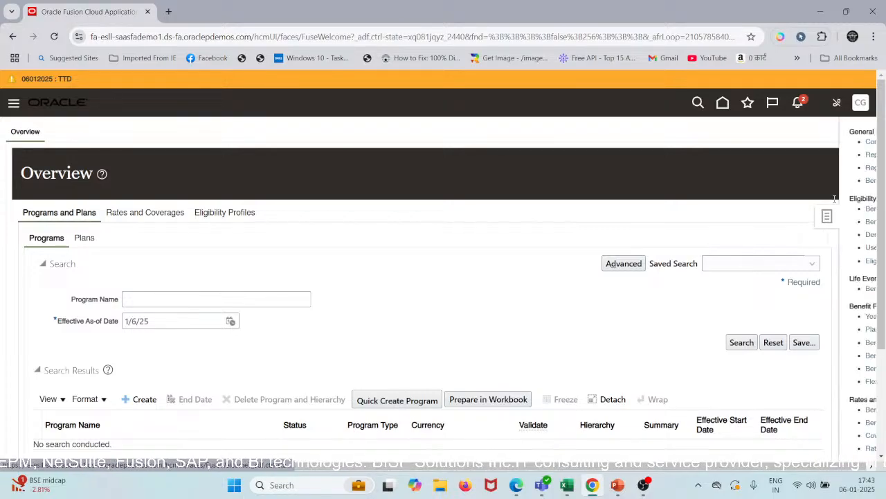
scroll(776, 305, "down", 3)
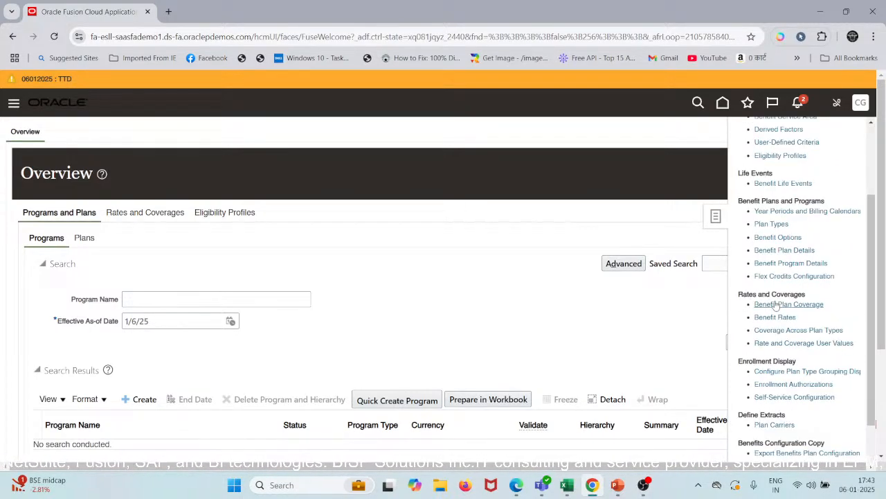
left_click(779, 237)
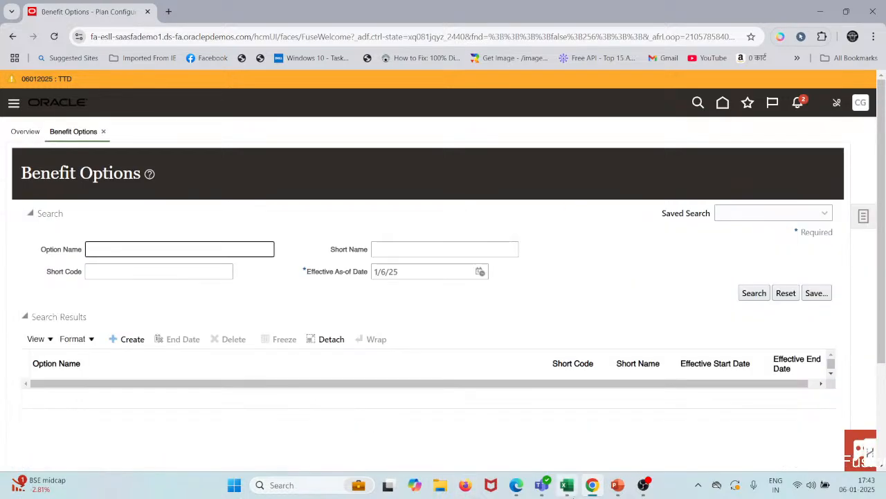
Check the option types in the Scenario workbook in Excel, and search the benefit options in Oracle Fusion for Employee.
mouse_move(566, 485)
left_click(564, 422)
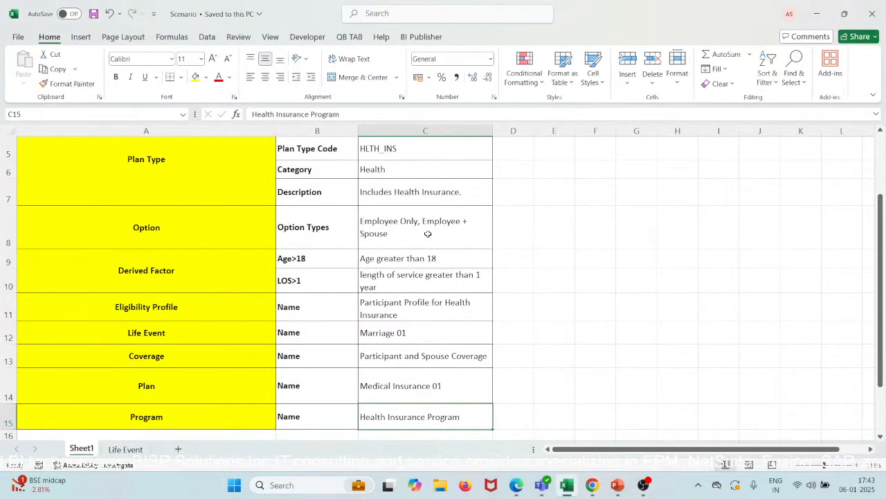
left_click(817, 14)
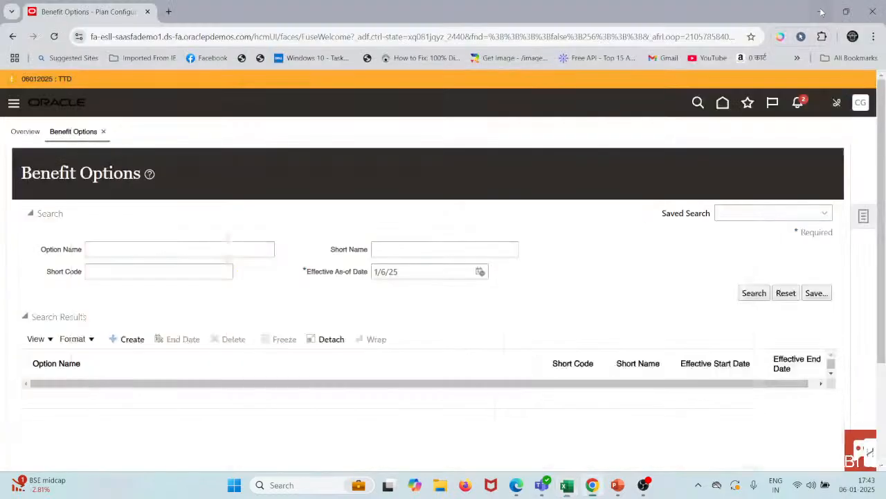
left_click(172, 251)
type("Employee")
key("Tab")
key("Tab")
key("Tab")
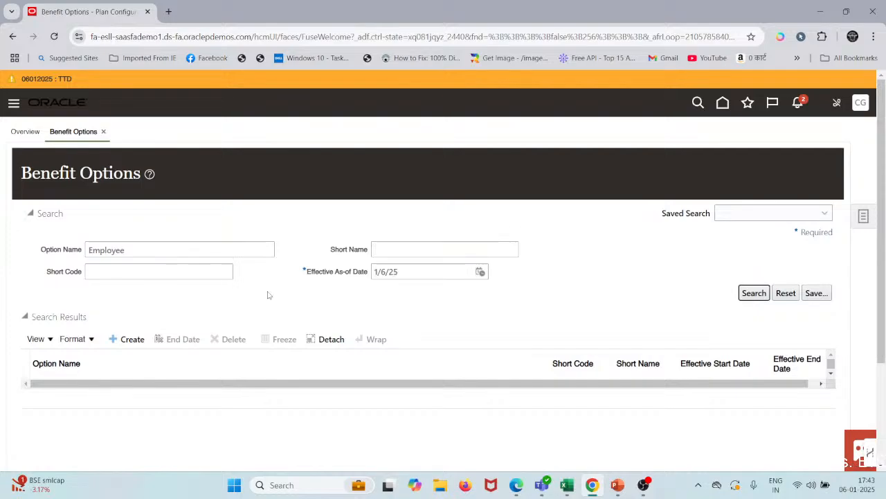
scroll(114, 376, "down", 2)
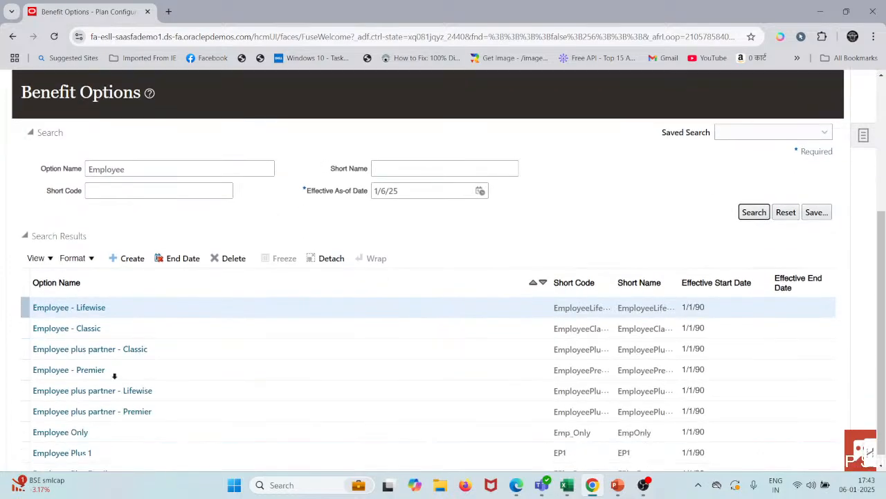
scroll(115, 376, "down", 3)
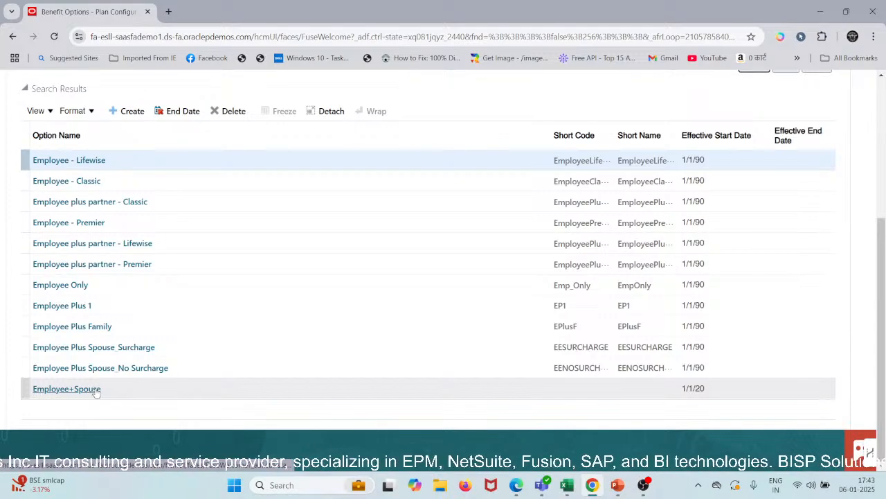
Open the Employee+Spouse option and examine its basic details, plan type and allowable dependent or beneficiary designees.
left_click(96, 390)
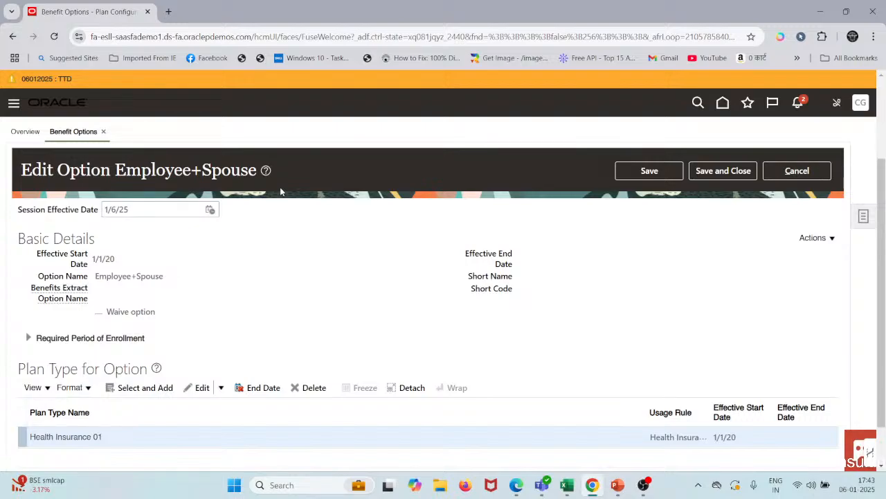
scroll(280, 191, "down", 3)
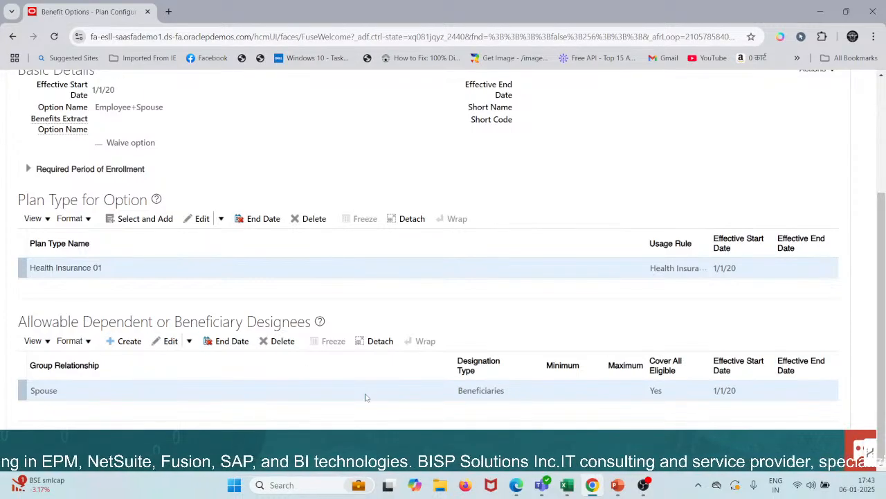
scroll(365, 397, "up", 3)
scroll(366, 397, "down", 3)
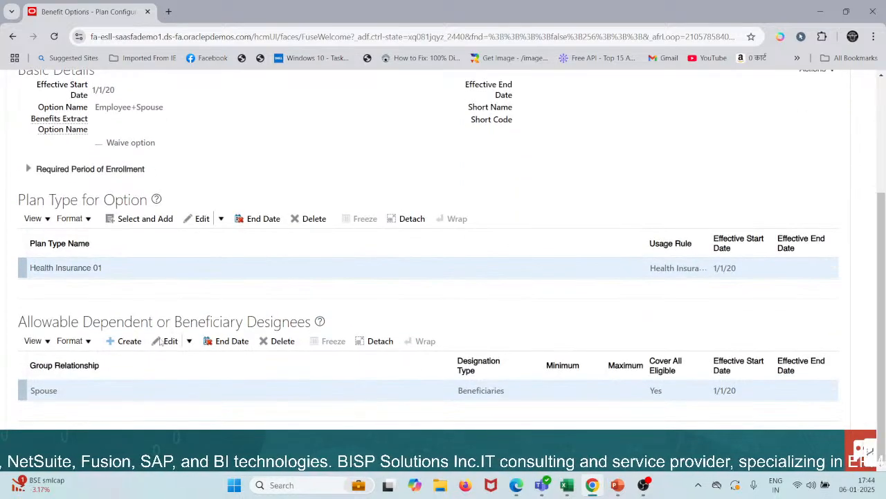
View the edit choices for the Spouse designee and the fields for configuring a new designee, and cancel without adding one.
left_click(189, 341)
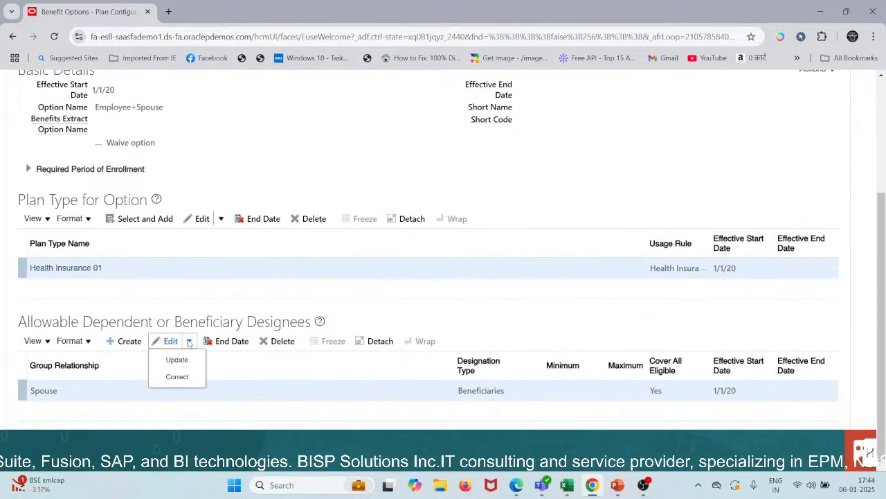
left_click(156, 342)
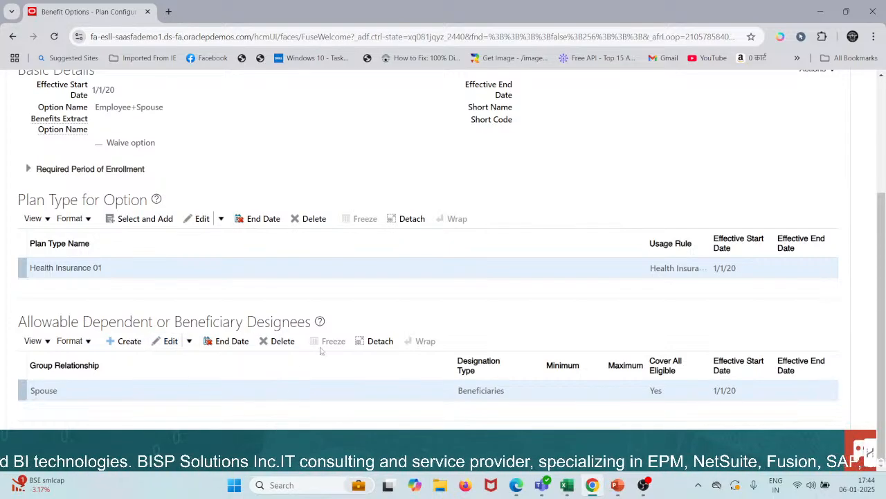
left_click(125, 340)
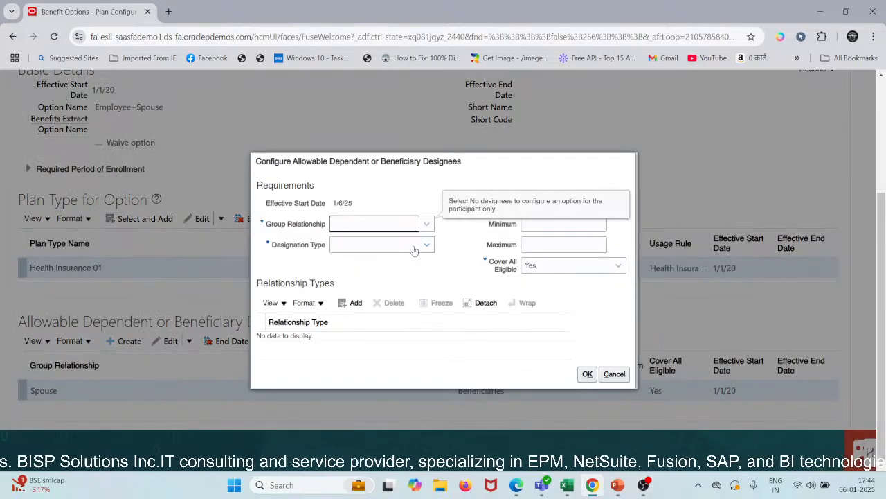
left_click(399, 225)
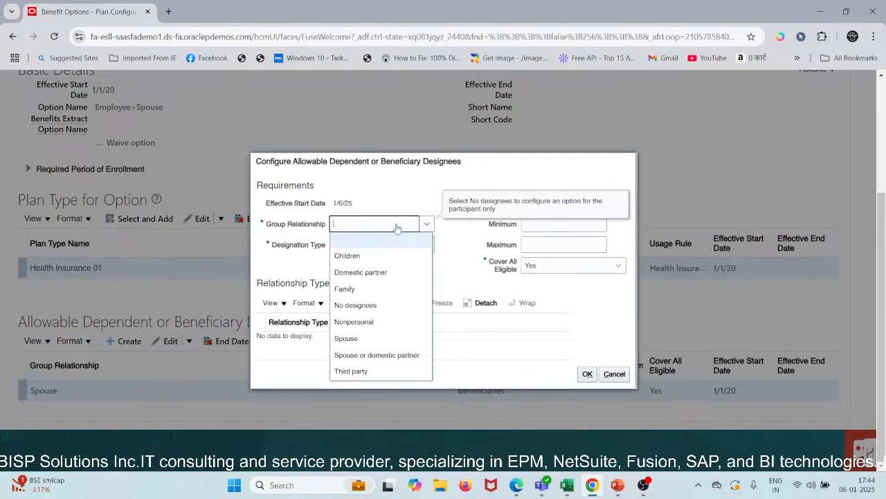
left_click(473, 265)
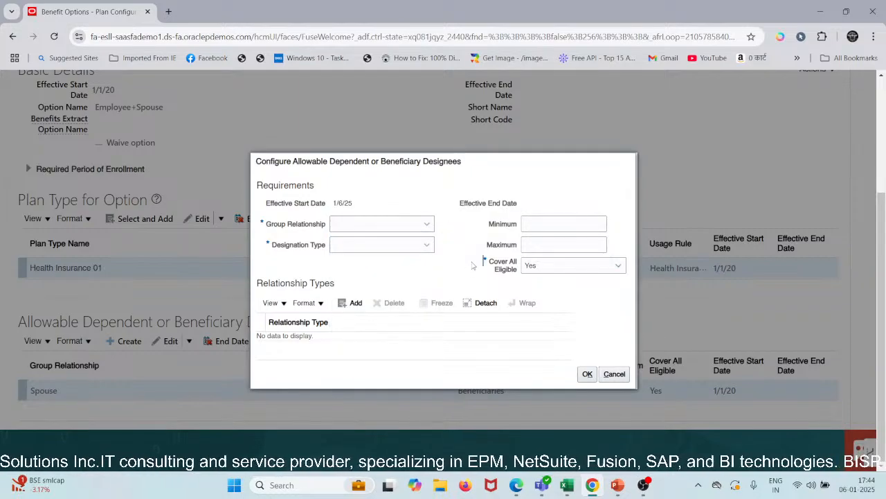
left_click(558, 220)
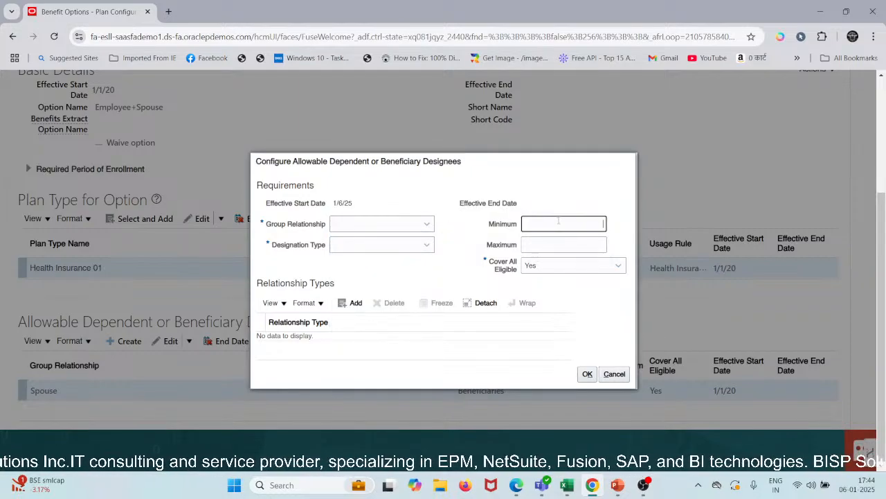
left_click(616, 375)
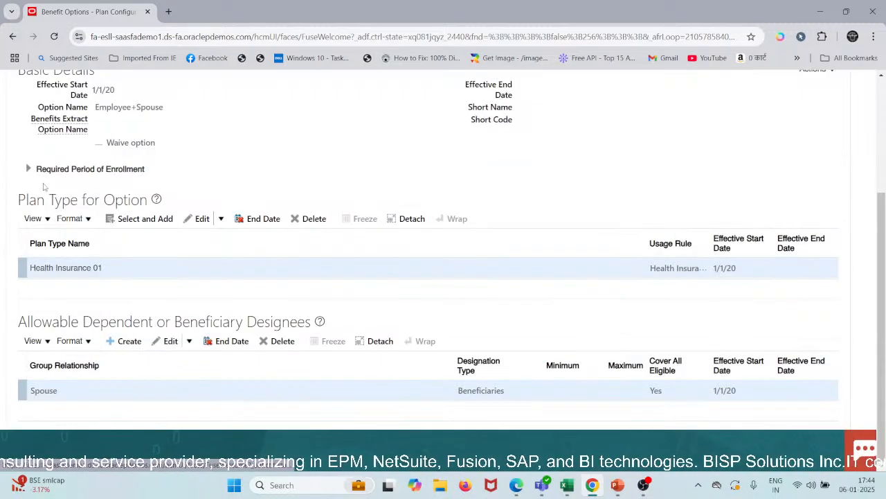
Examine the required period of enrollment and remaining sections of the Employee+Spouse option, and leave it without saving.
left_click(28, 168)
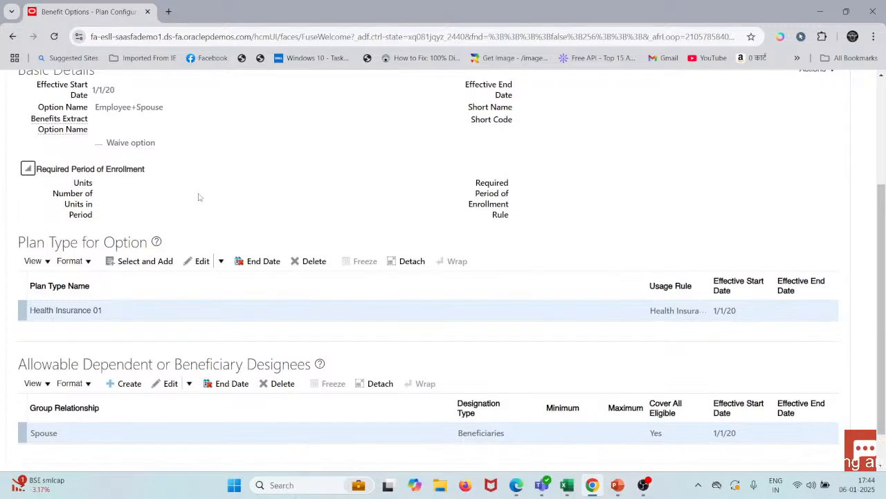
scroll(198, 197, "up", 2)
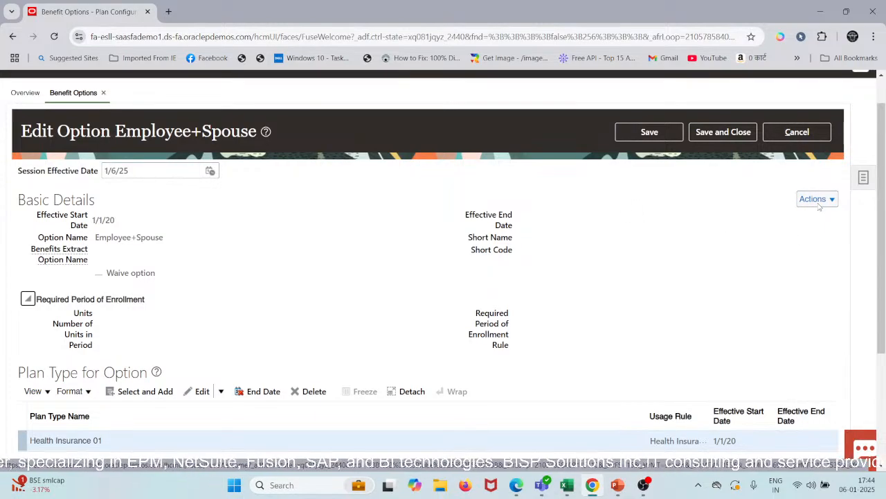
scroll(619, 293, "down", 3)
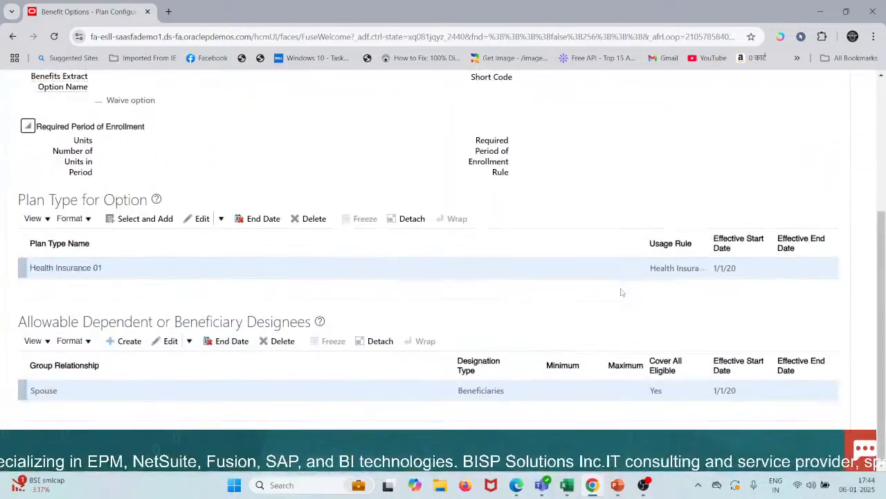
scroll(619, 293, "up", 4)
left_click(811, 174)
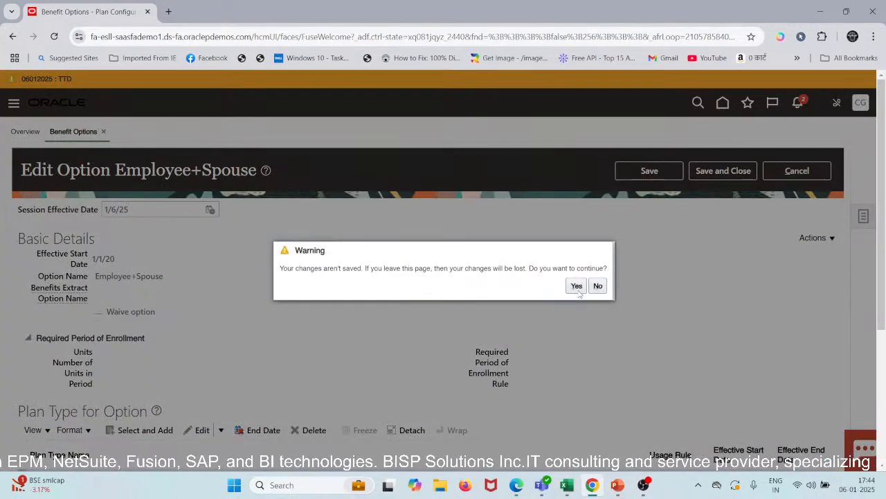
left_click(577, 286)
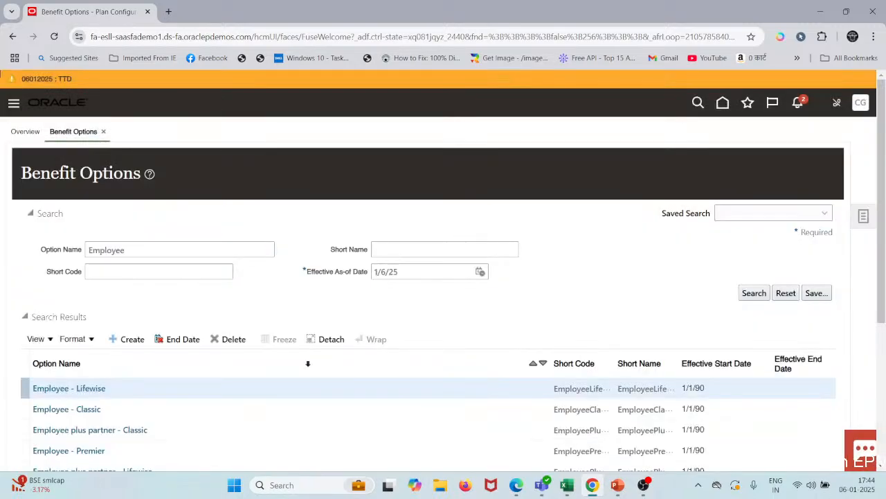
Open the Employee Plus 1 option, examine its plan type and allowable designees, and close it without changes.
scroll(88, 358, "down", 3)
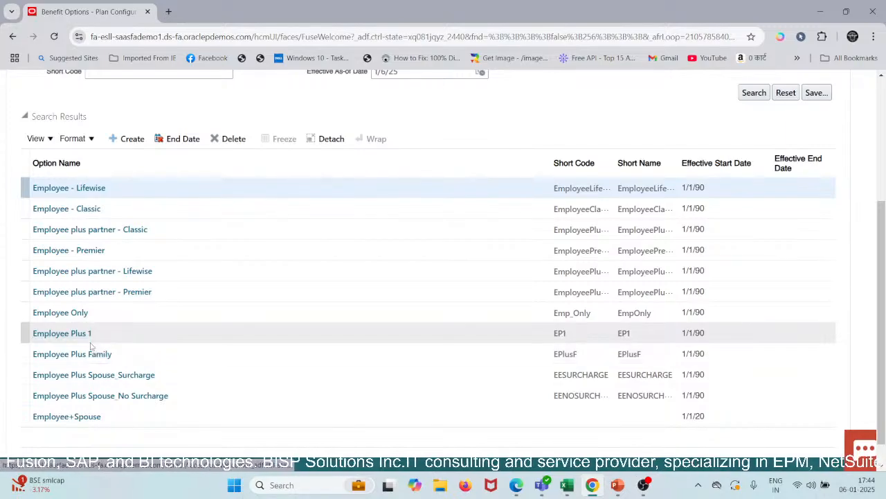
left_click(84, 335)
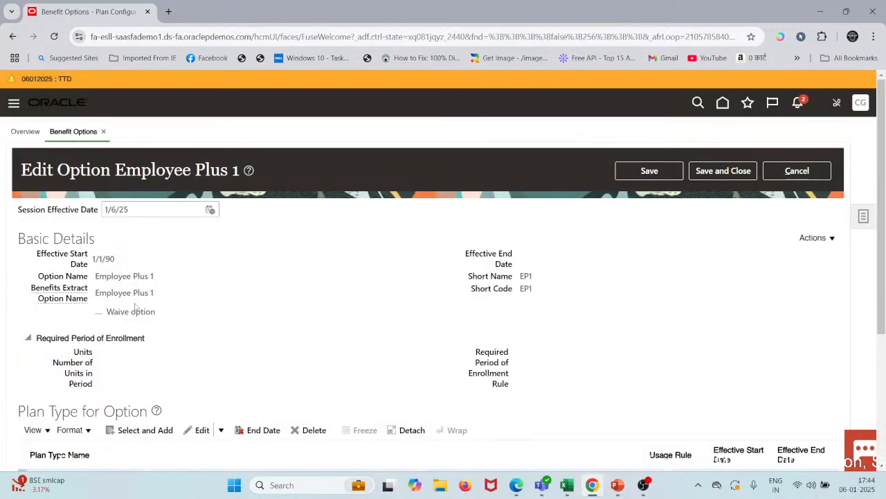
scroll(135, 307, "down", 5)
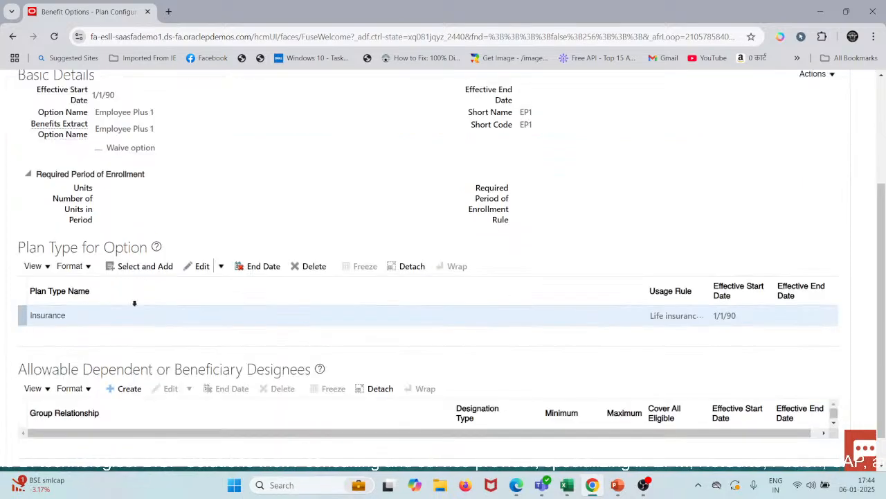
scroll(135, 302, "down", 1)
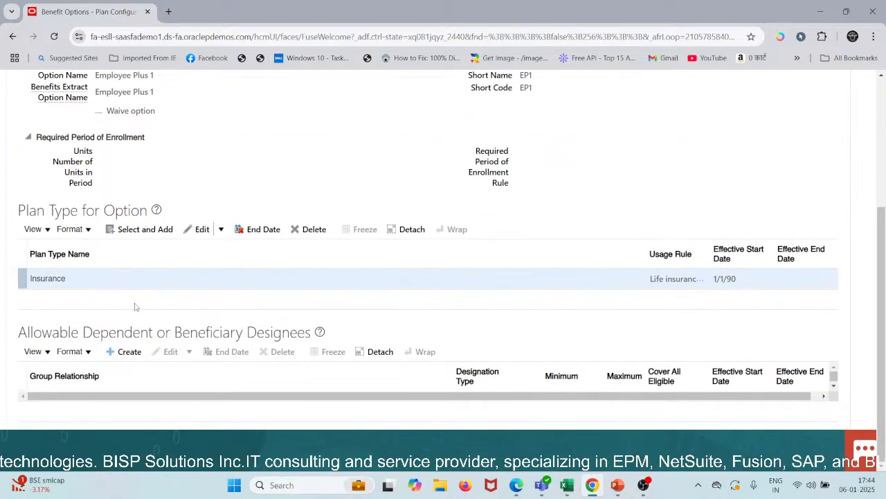
scroll(135, 307, "up", 6)
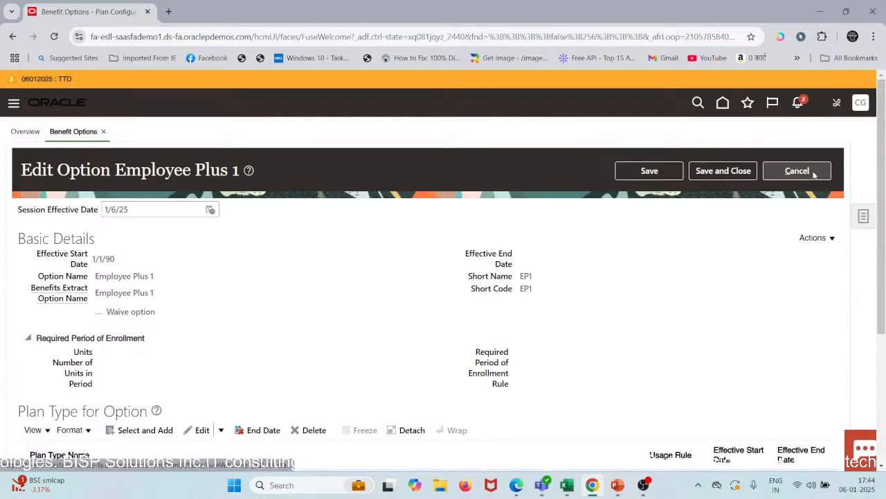
left_click(796, 171)
Open the Employee Plus Family option, examine its plan type and allowable designees, and close it without changes.
scroll(381, 344, "down", 3)
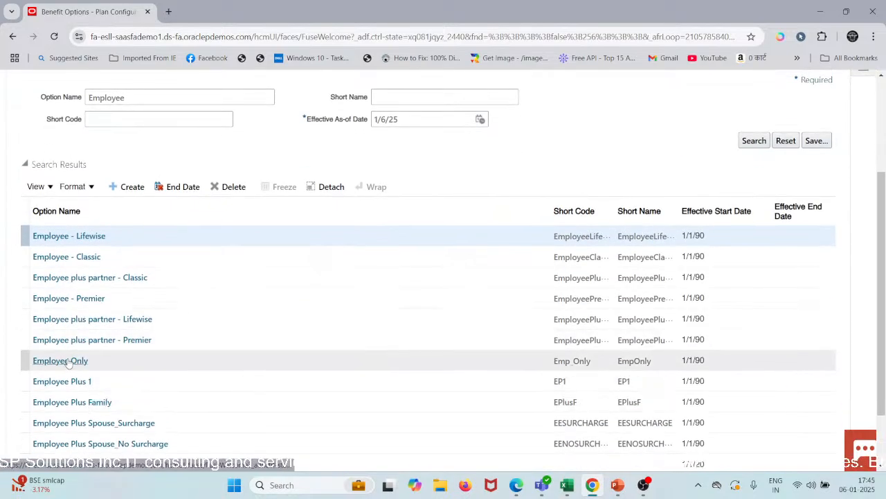
left_click(75, 403)
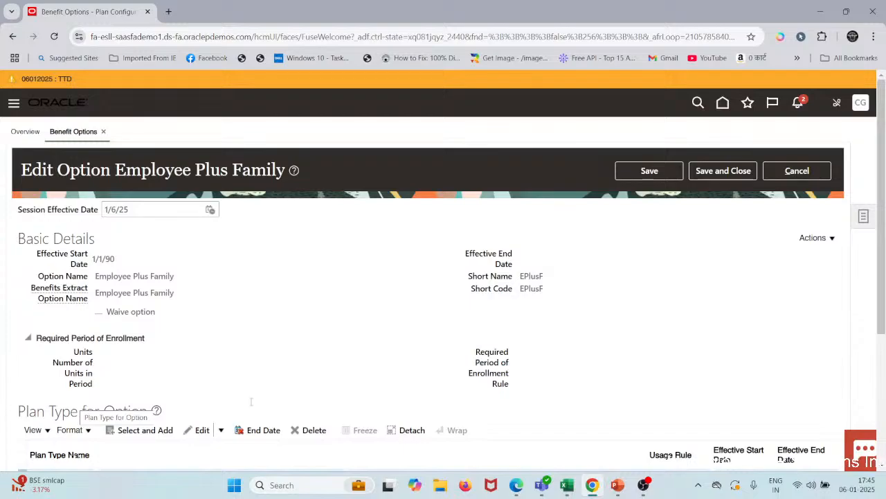
scroll(252, 405, "down", 4)
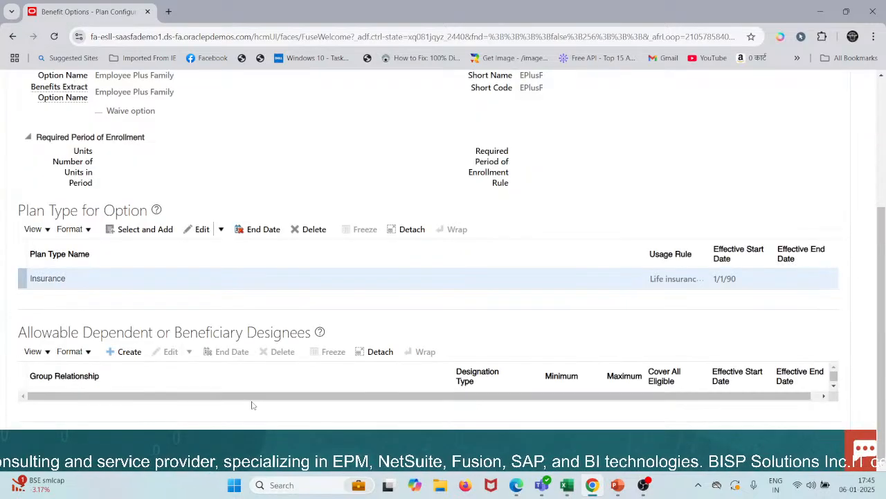
scroll(252, 405, "up", 4)
left_click(797, 172)
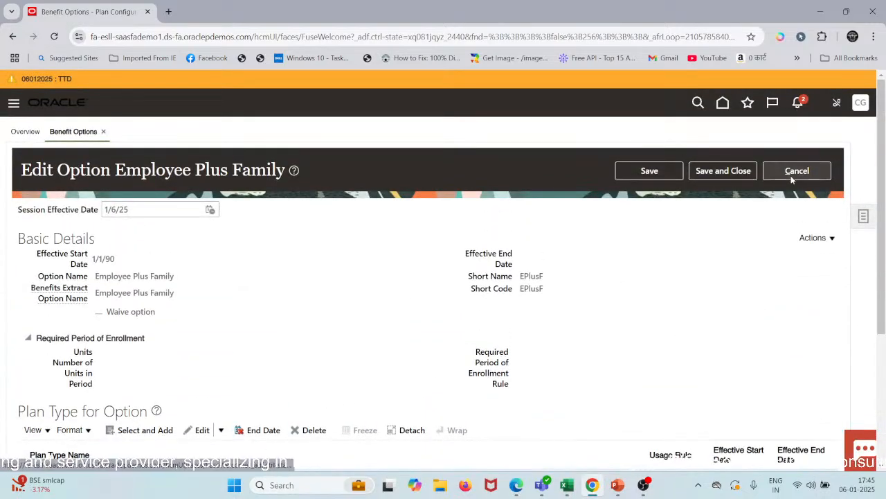
Open the Employee plus partner - Premier option, look through its details, and close it without changes.
scroll(321, 320, "down", 3)
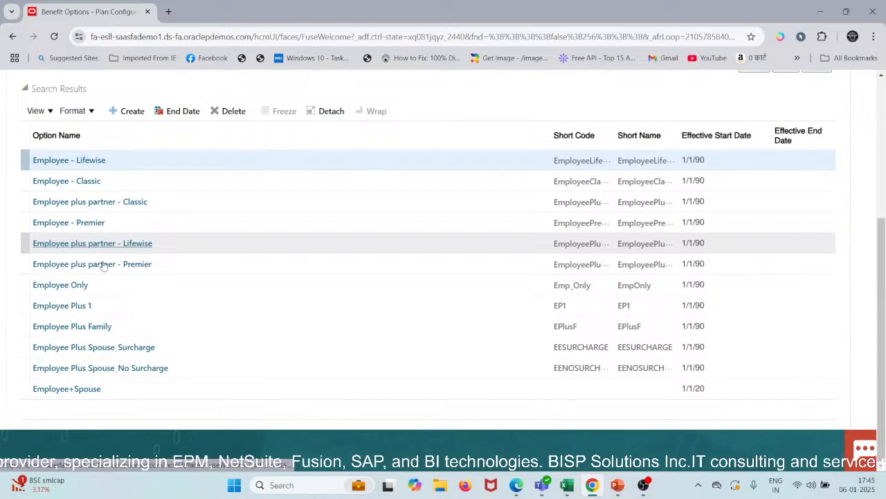
left_click(102, 264)
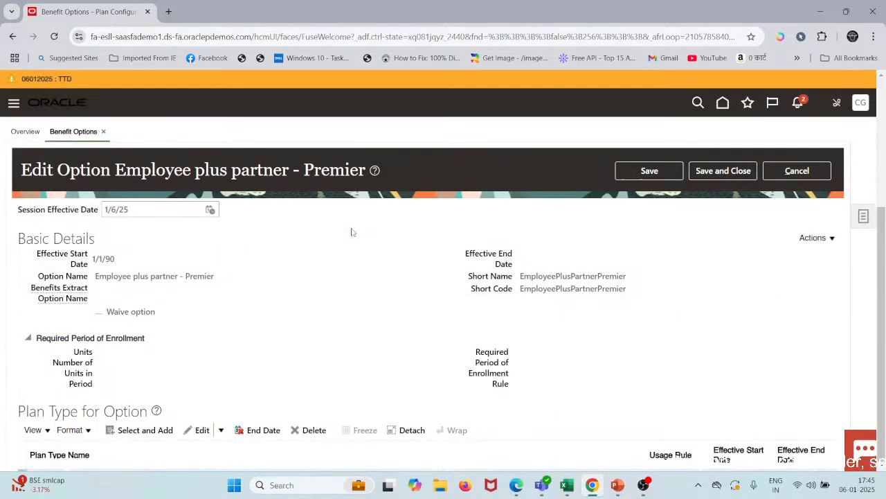
scroll(351, 231, "down", 3)
scroll(351, 231, "up", 3)
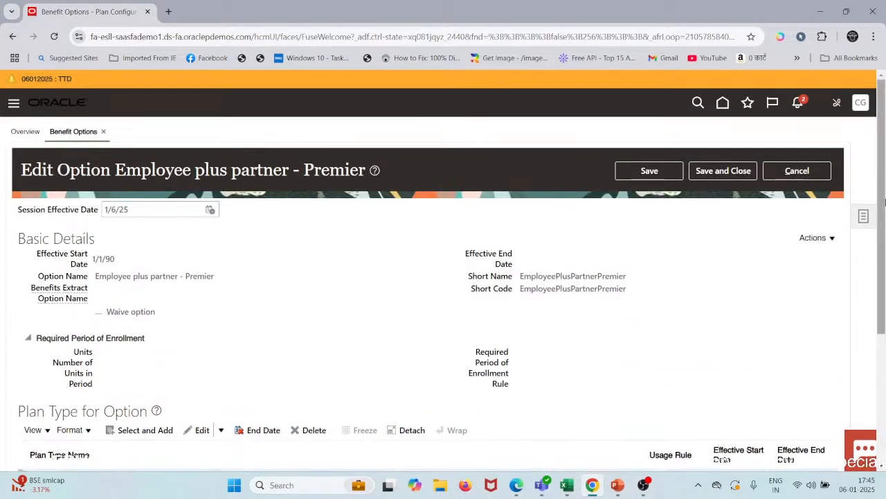
left_click(800, 173)
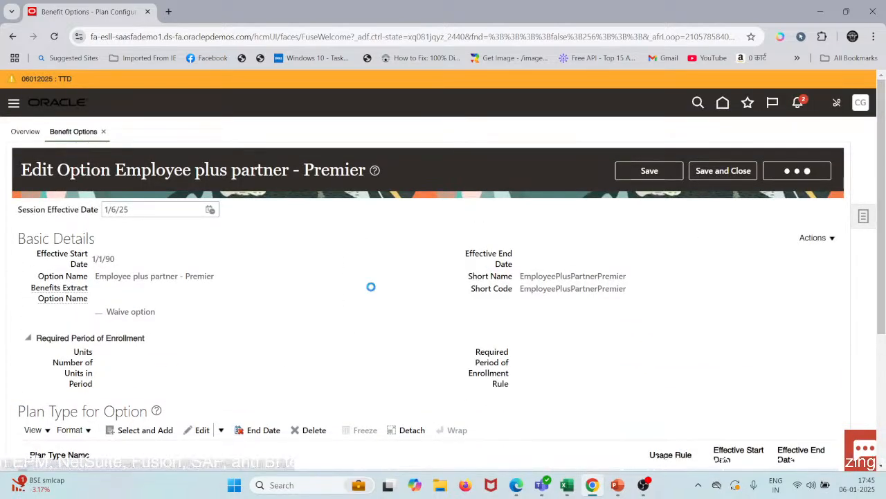
Open the Employee Plus Spouse_No Surcharge option and examine its basic details, plan type and allowable dependent or beneficiary designees.
scroll(233, 317, "down", 1)
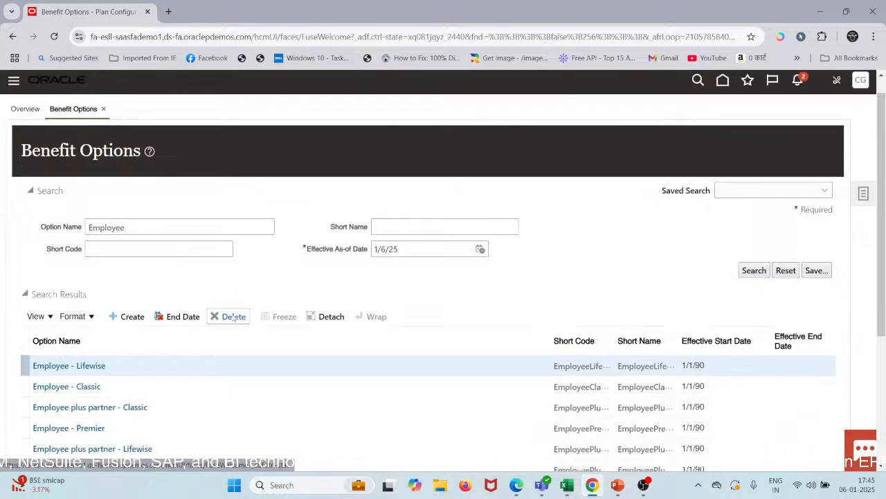
scroll(234, 317, "down", 3)
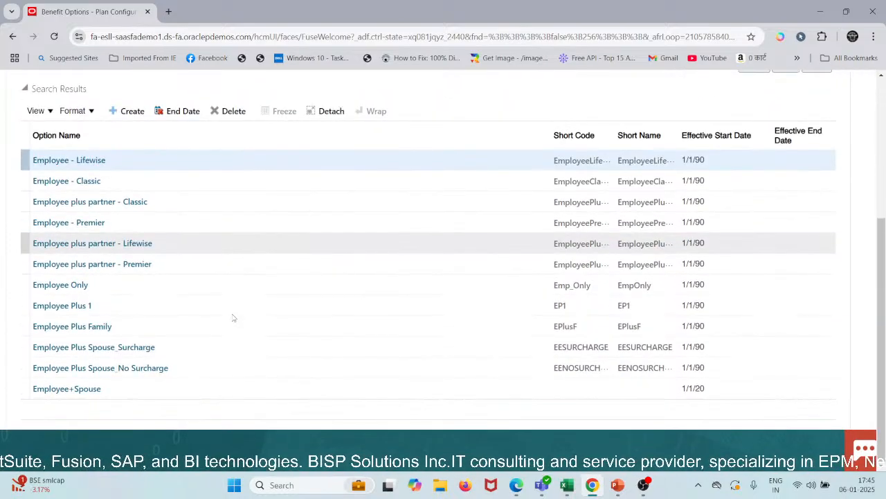
left_click(117, 367)
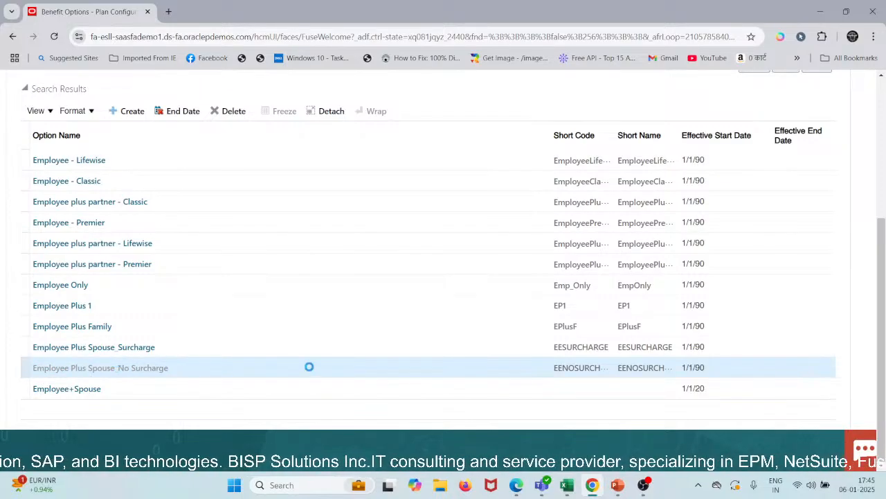
scroll(309, 368, "down", 3)
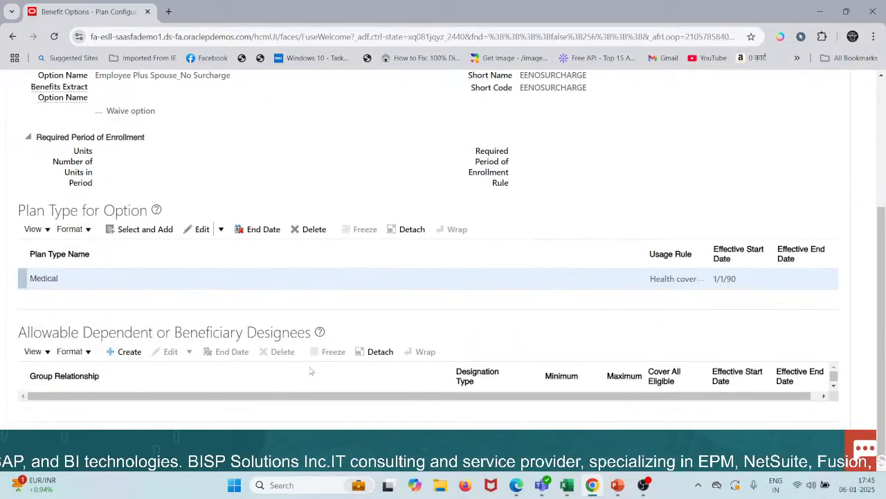
scroll(311, 371, "up", 2)
scroll(311, 371, "down", 1)
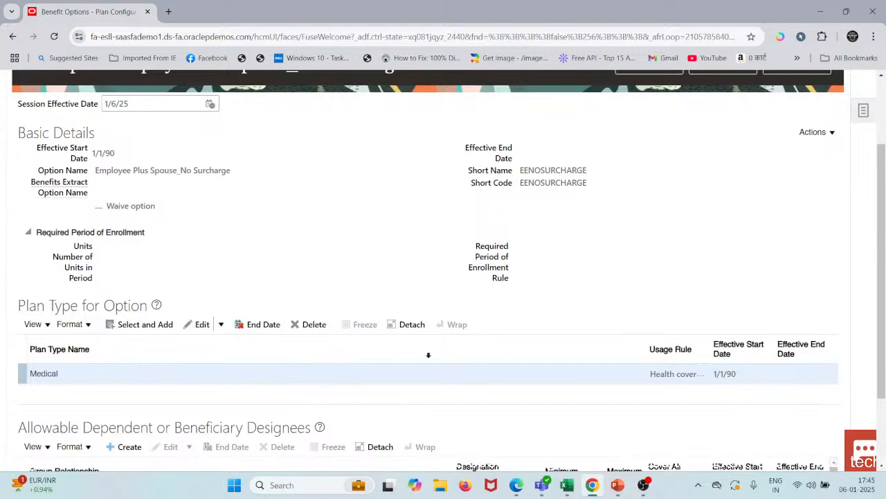
scroll(428, 354, "up", 1)
scroll(428, 354, "up", 1)
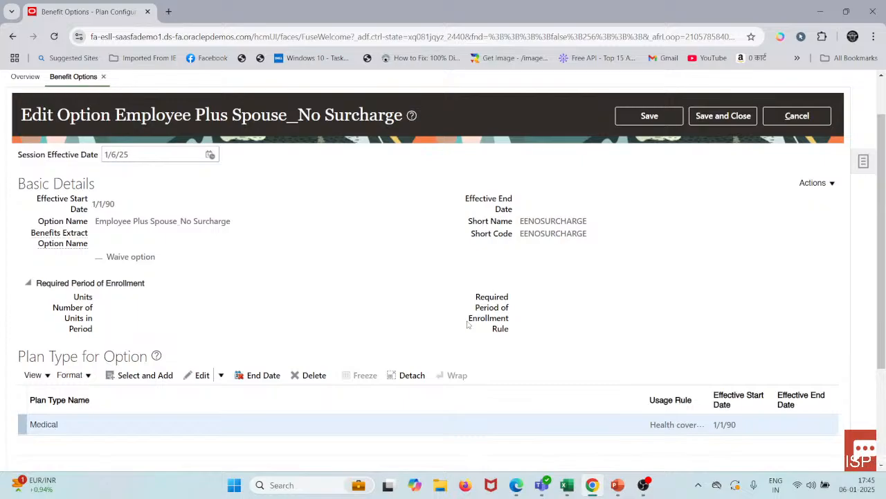
scroll(612, 320, "down", 2)
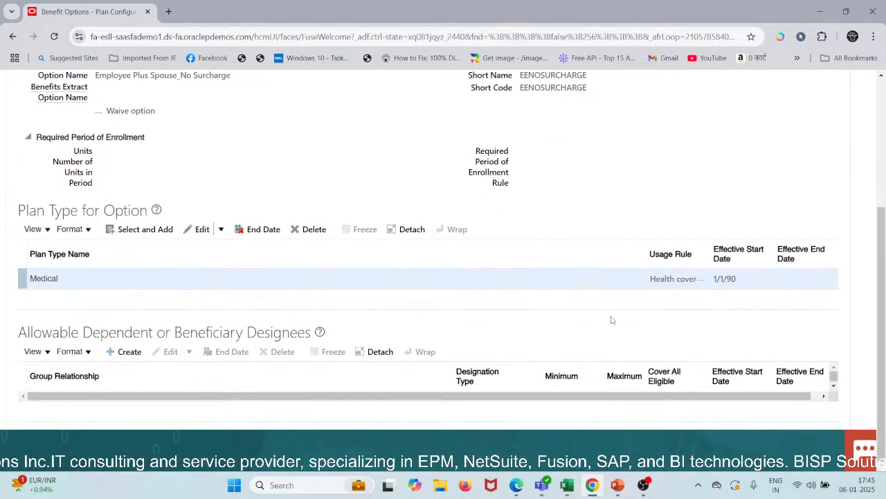
Start a new allowable designee with group relationship Spouse, designation type Beneficiaries, minimum 5000 and maximum 15000.
left_click(131, 352)
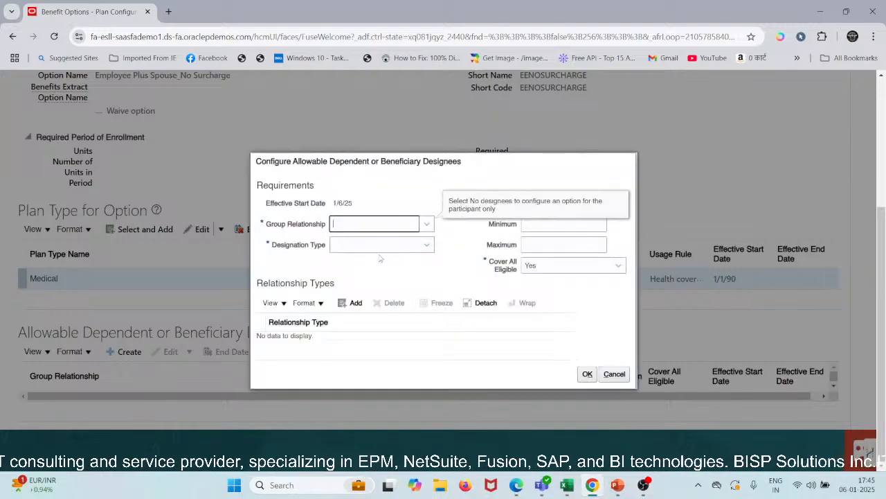
left_click(399, 227)
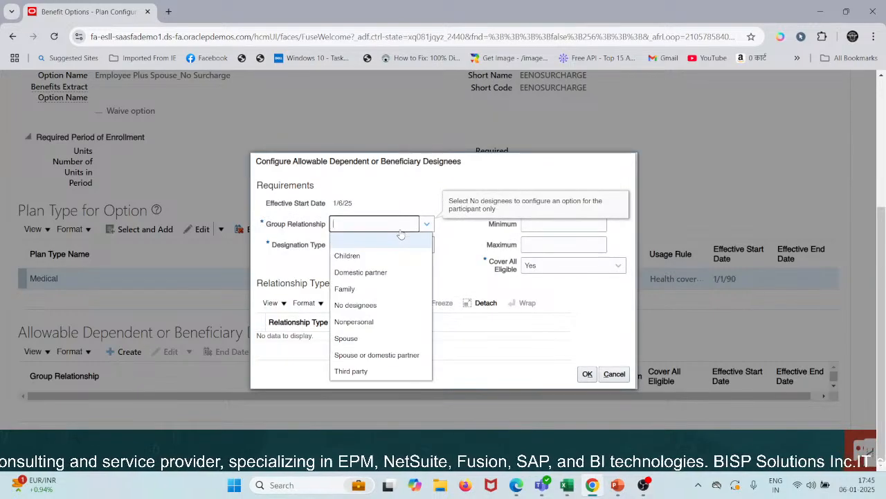
left_click(350, 338)
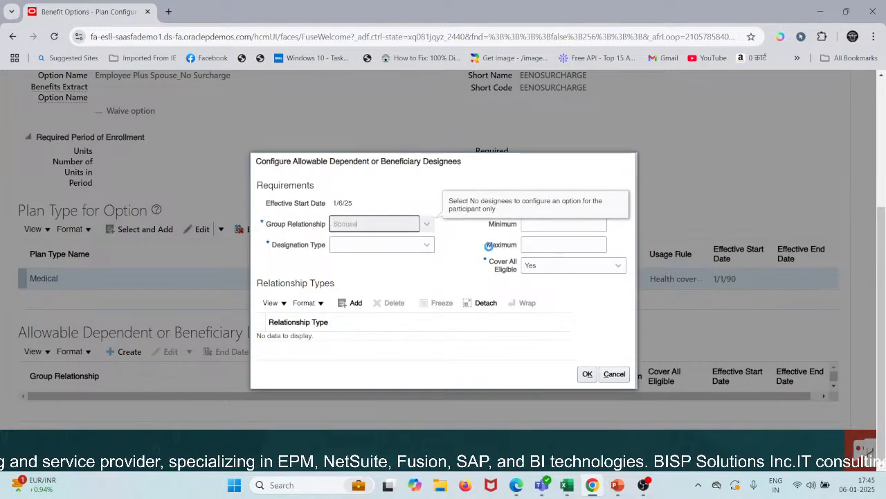
left_click(426, 246)
left_click(374, 284)
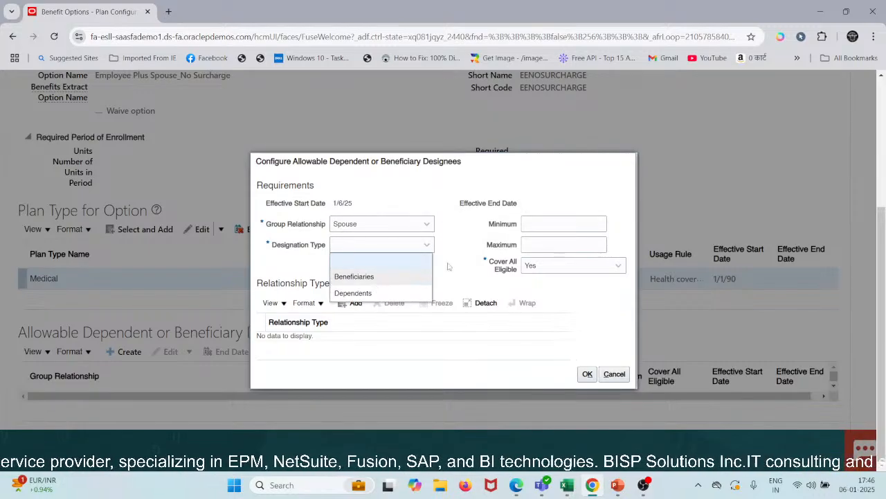
left_click(576, 223)
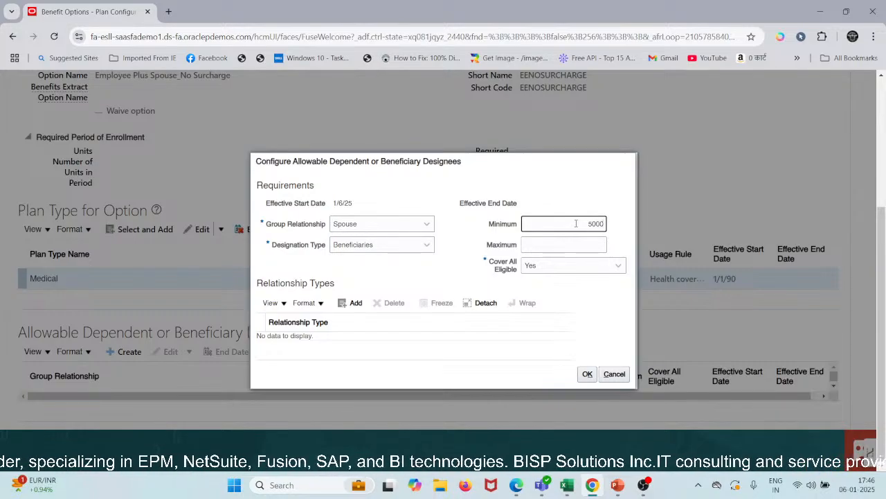
key("Tab")
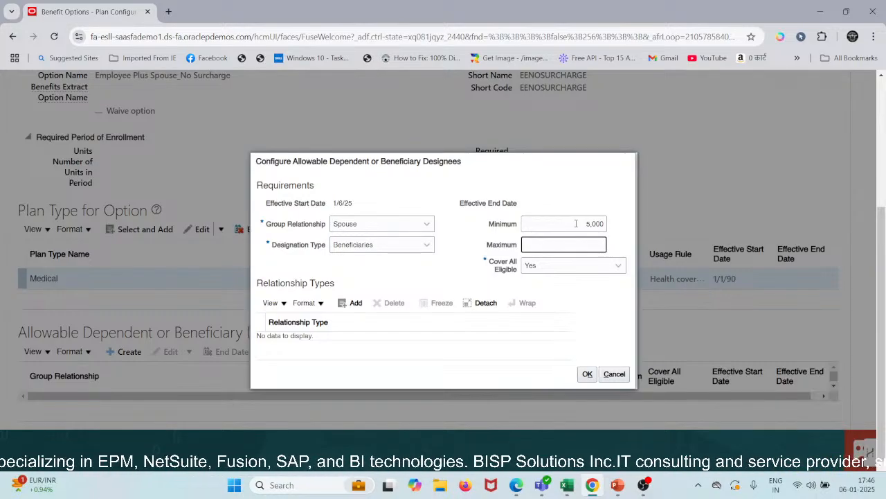
type("15000")
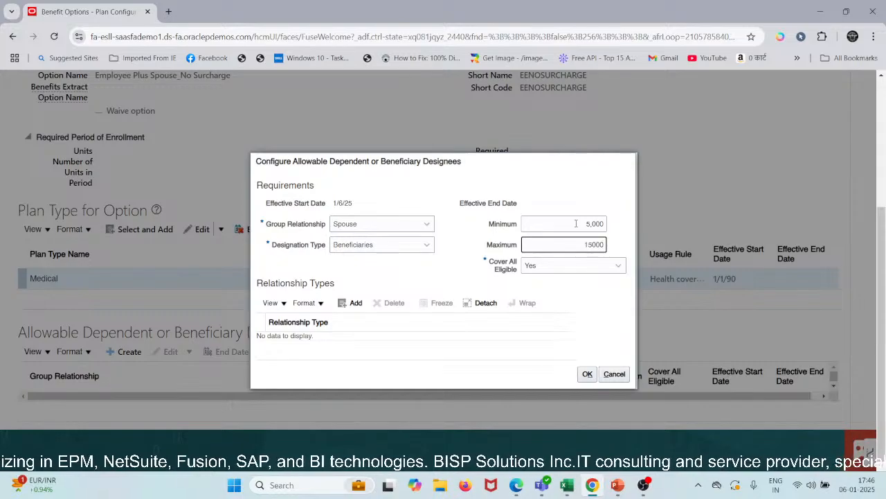
Add the relationship type Spouse to the new beneficiary designee and confirm the designee.
left_click(355, 303)
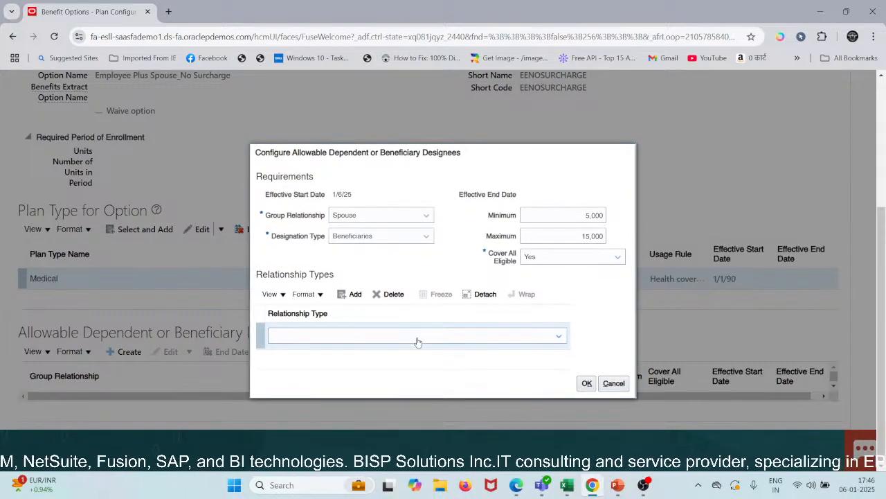
left_click(418, 342)
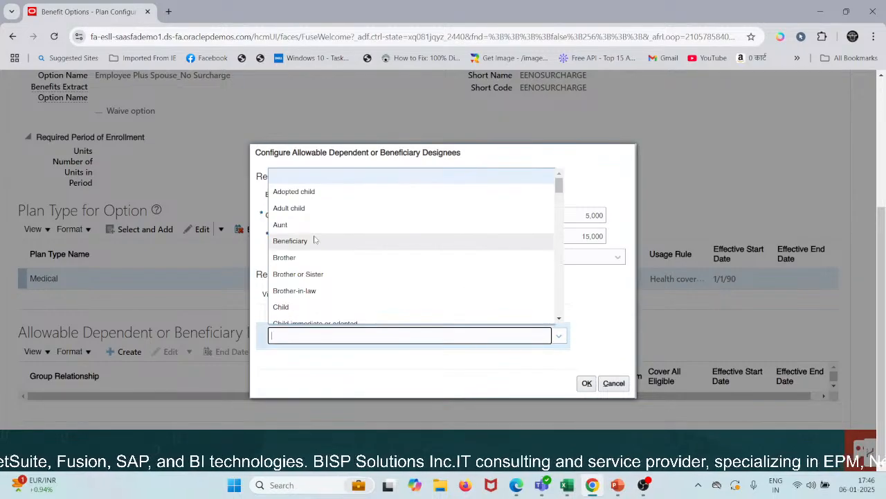
scroll(315, 239, "down", 3)
scroll(315, 240, "down", 10)
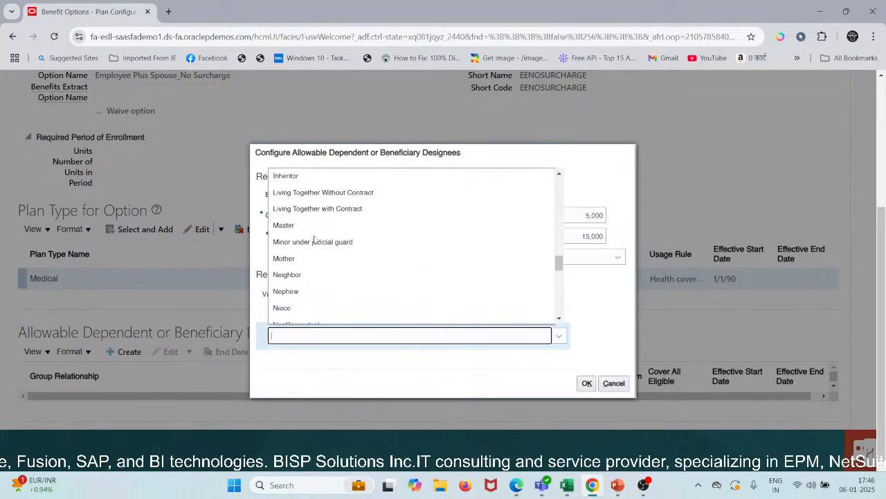
scroll(315, 239, "down", 5)
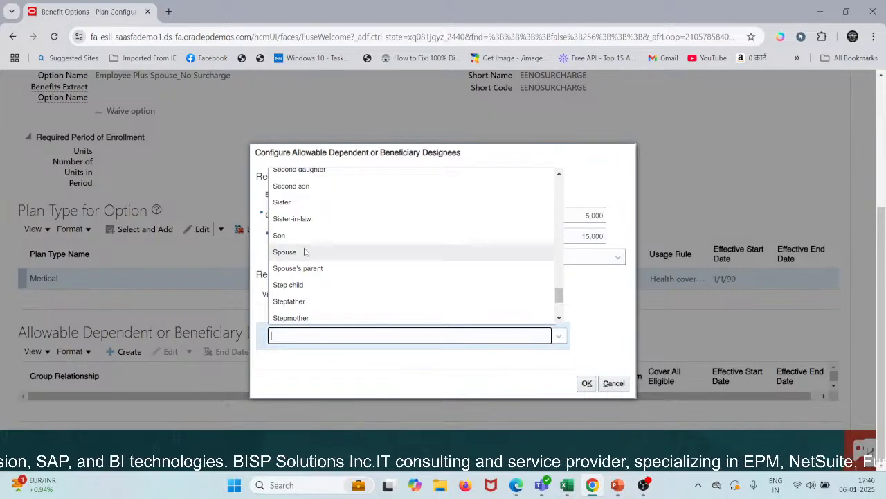
left_click(309, 250)
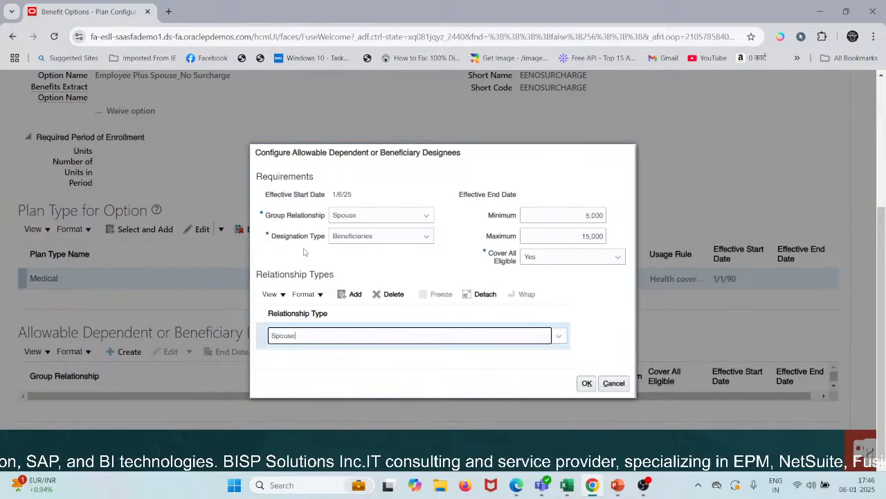
left_click(488, 344)
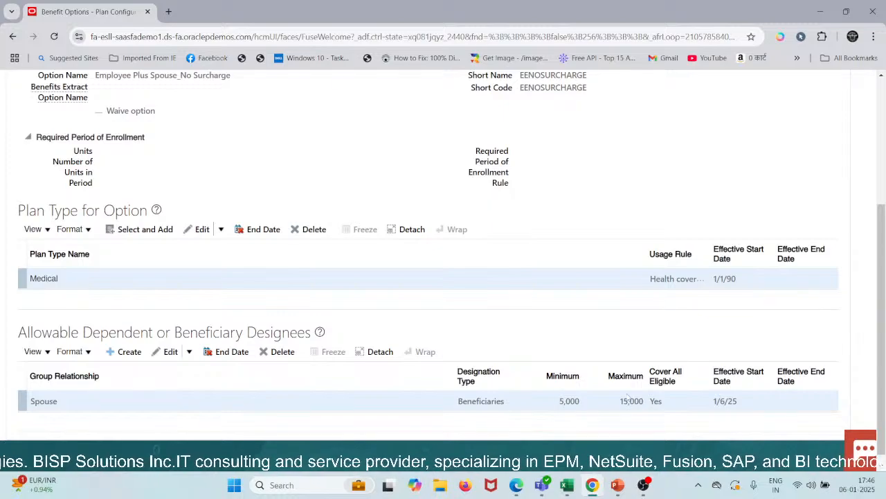
Leave the Employee Plus Spouse_No Surcharge option without saving, discarding the new designee.
scroll(558, 398, "up", 3)
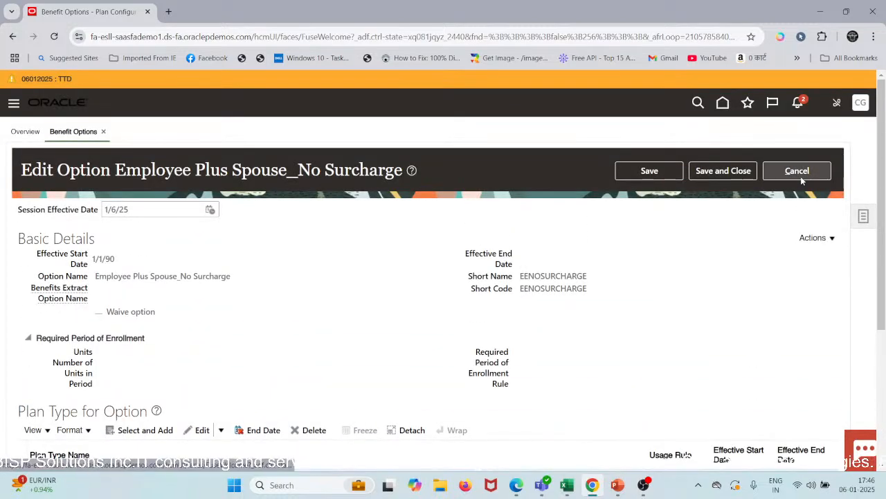
left_click(798, 174)
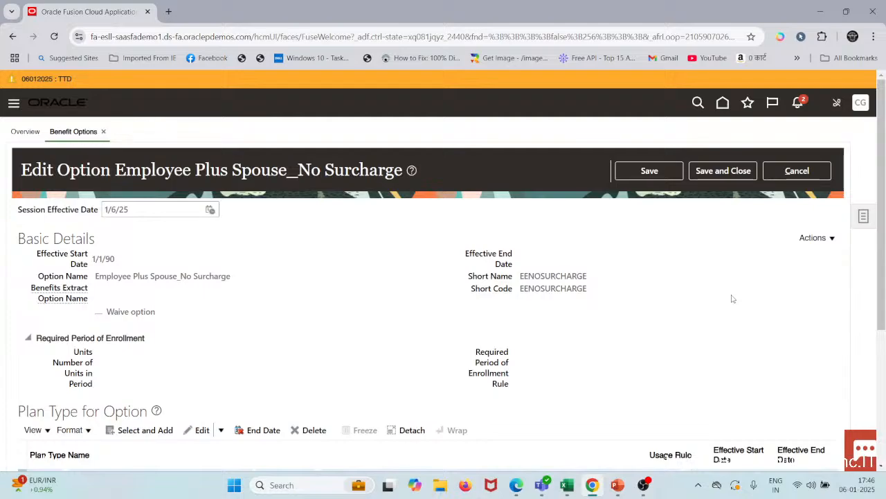
left_click(799, 171)
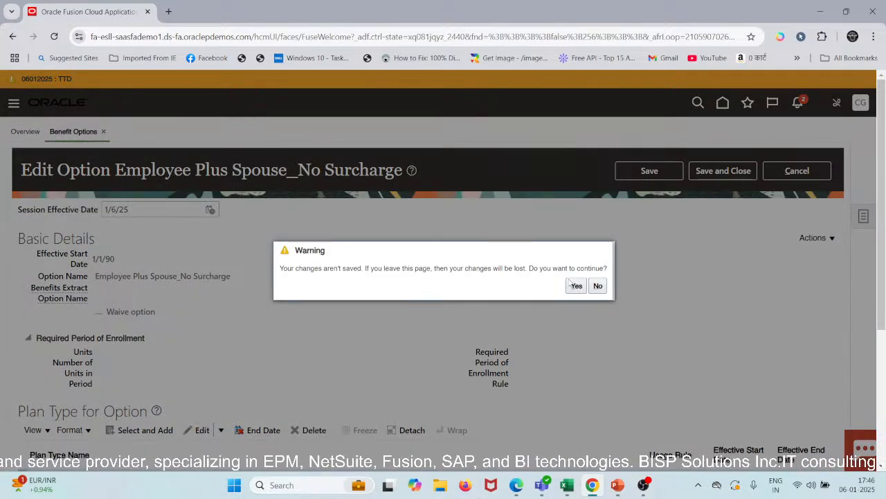
left_click(573, 285)
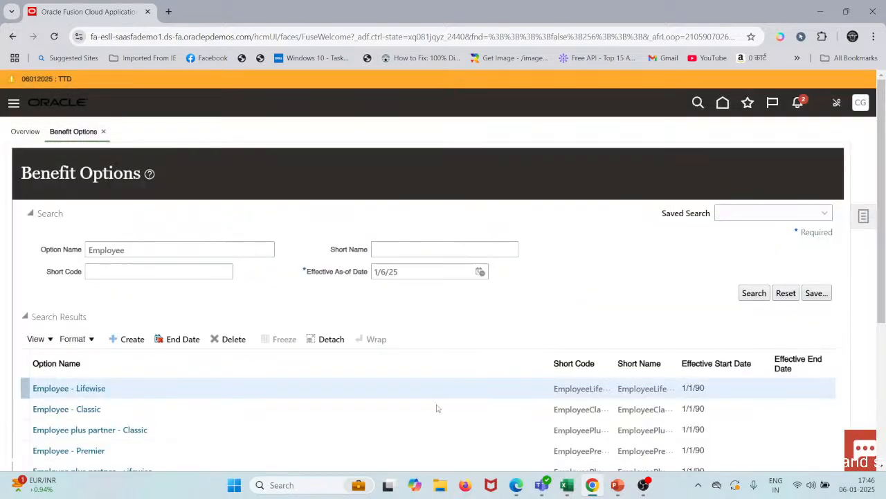
Look over the Employee benefit options, and switch to the Scenario workbook in Excel to review its plan type, option and eligibility tasks.
scroll(437, 409, "down", 3)
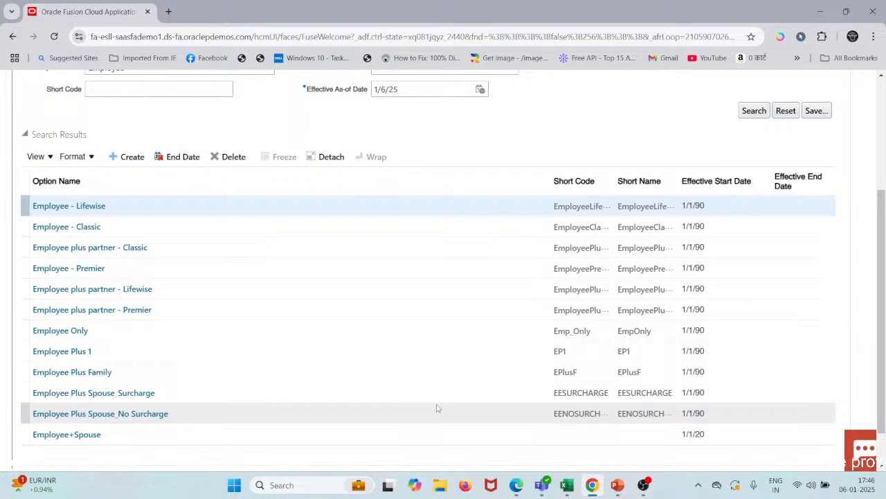
scroll(437, 409, "up", 3)
mouse_move(567, 484)
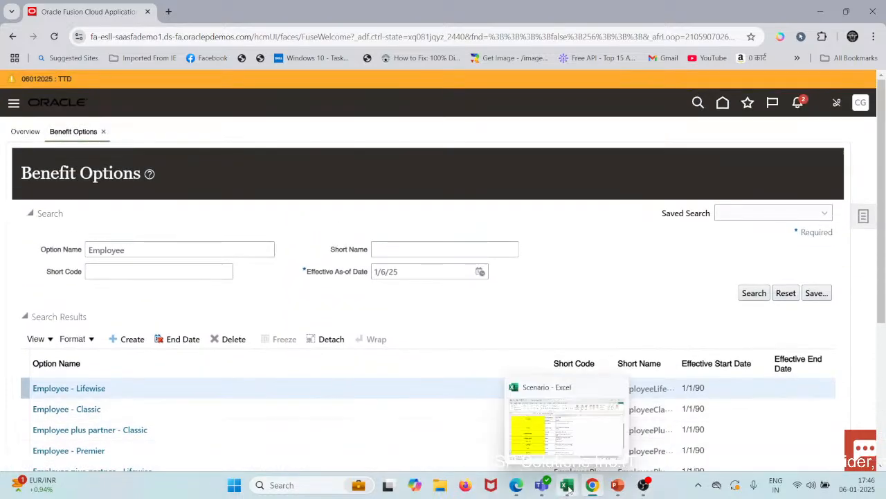
left_click(546, 404)
scroll(342, 351, "up", 3)
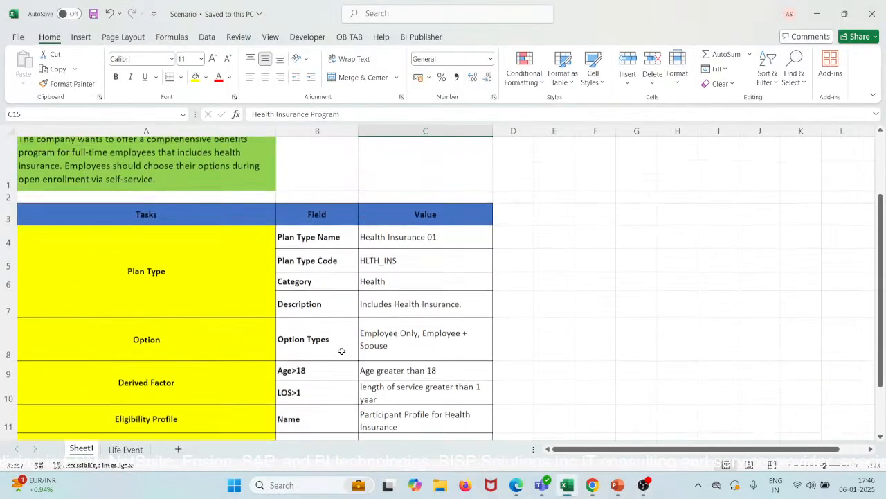
left_click(818, 14)
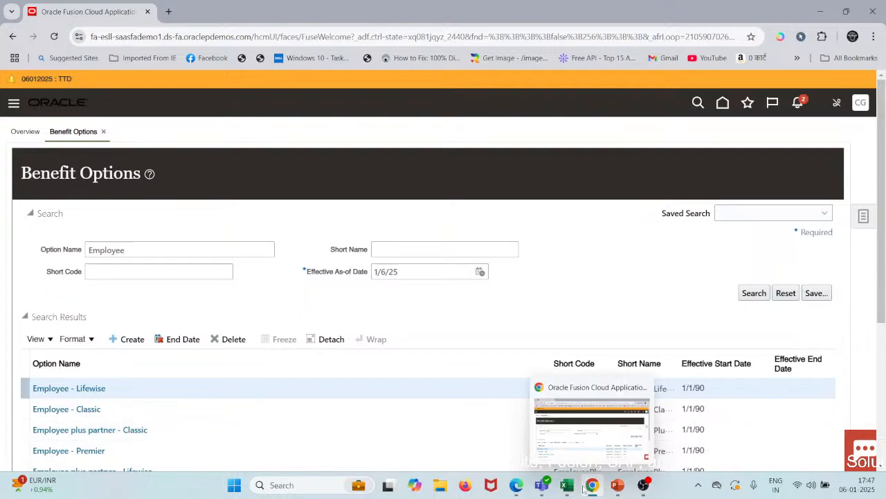
Switch to YouTube Studio in Edge, end the live stream and dismiss the stream summary.
left_click(516, 489)
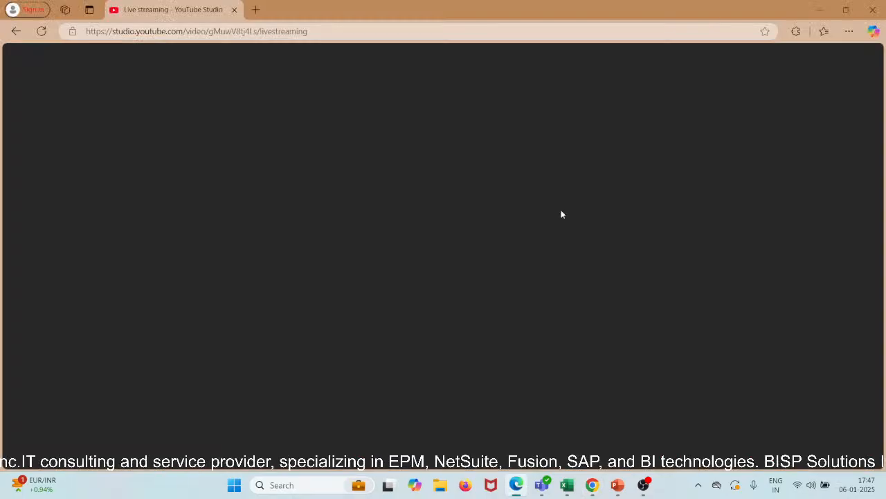
left_click(755, 69)
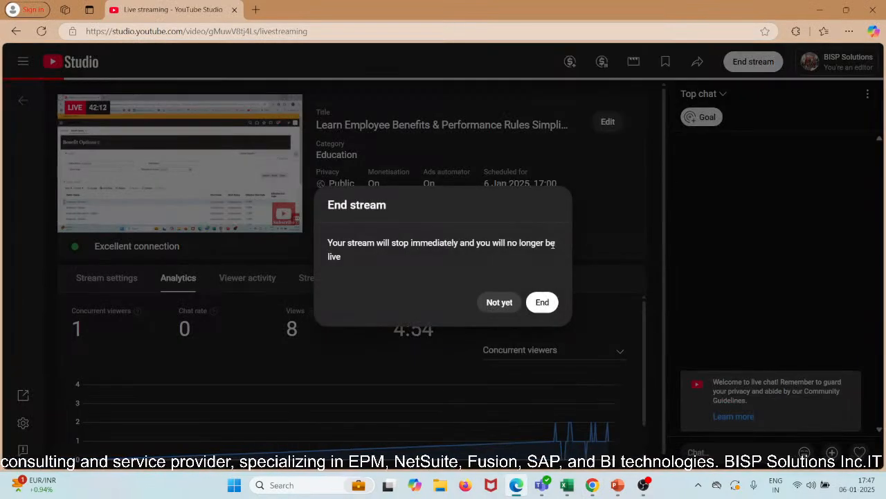
left_click(544, 302)
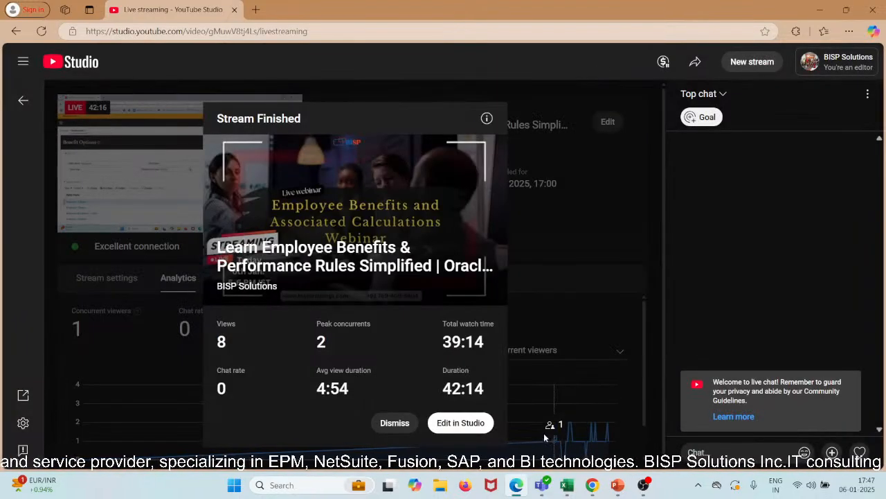
left_click(388, 423)
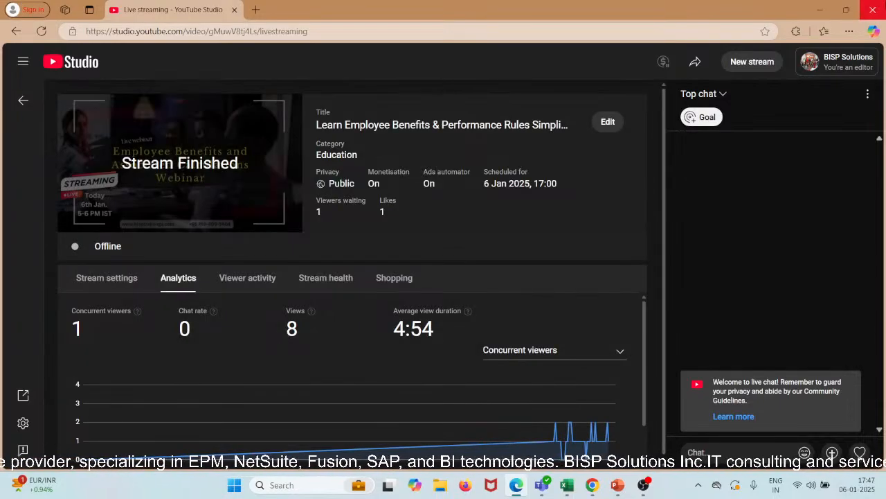